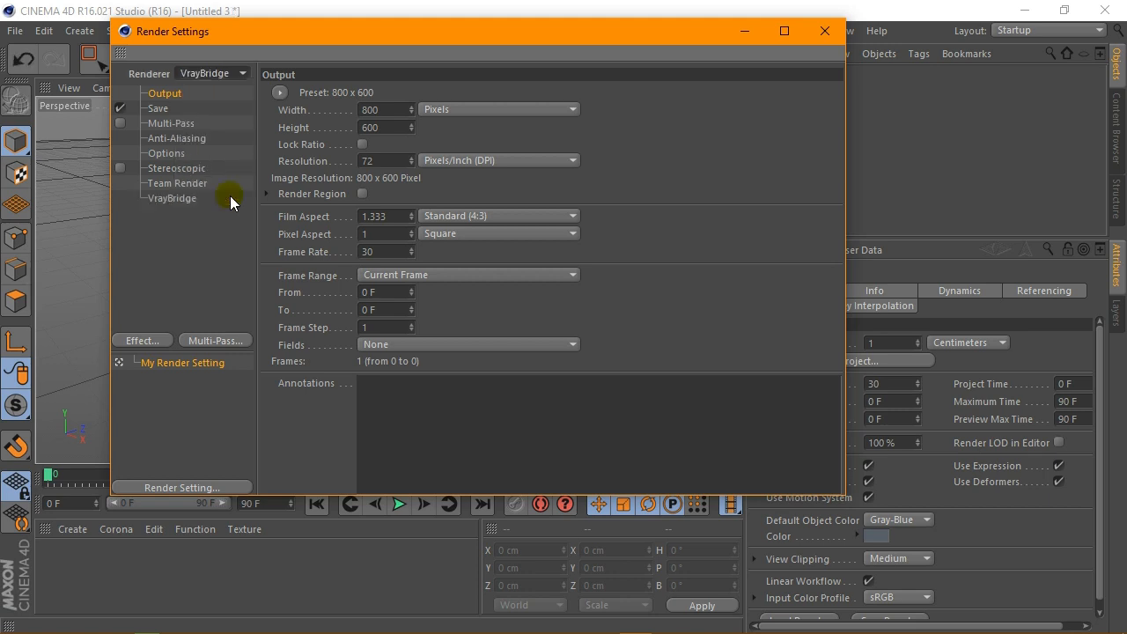
# Step: Enable indirect illumination (GI) in the VrayBridge render settings
pyautogui.click(176, 199)
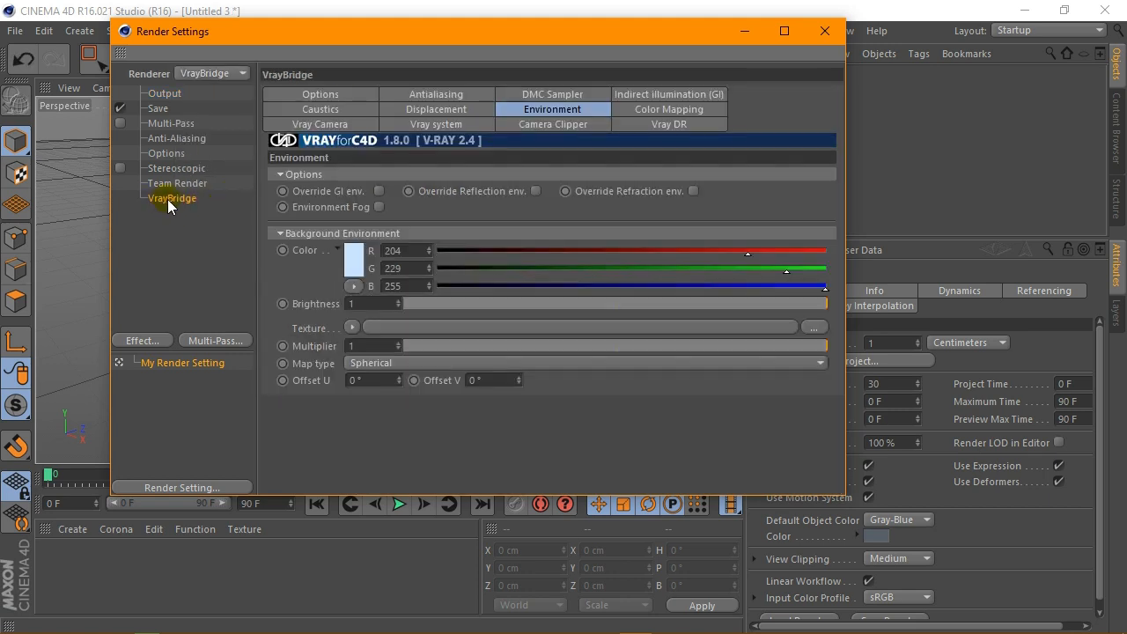
pyautogui.click(690, 95)
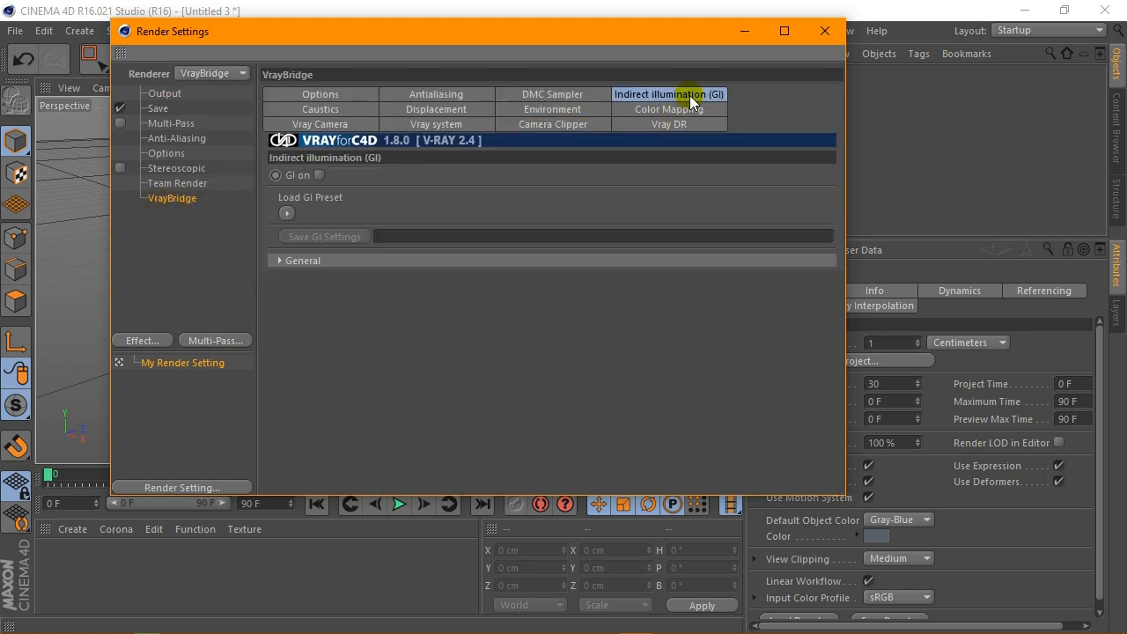
pyautogui.click(315, 176)
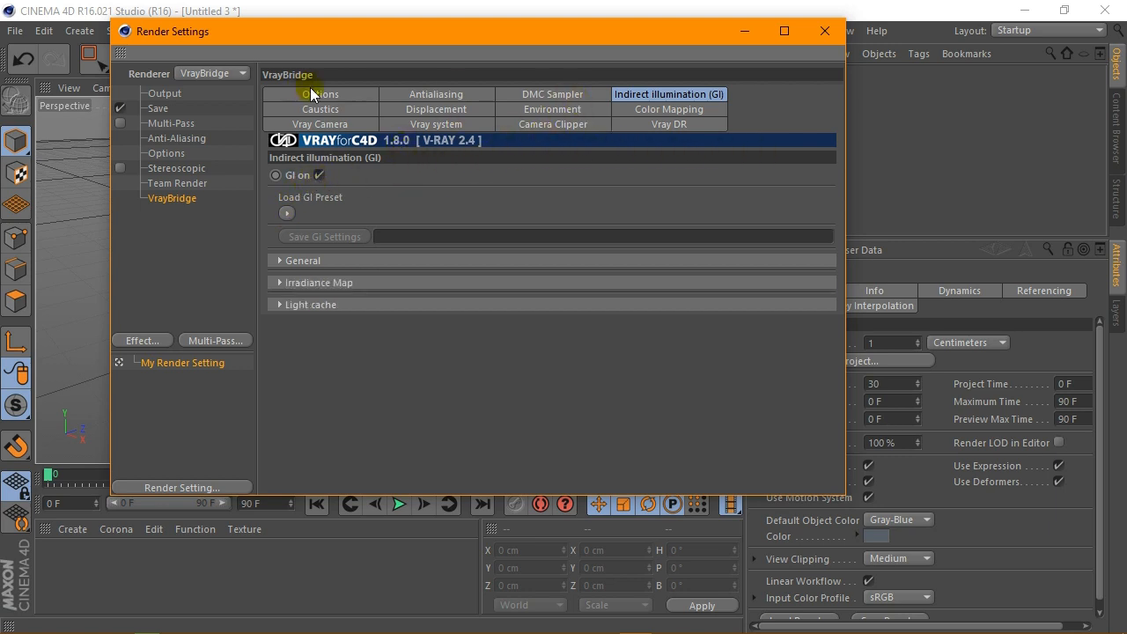
# Step: Load the Casa Probe HDRI as the VrayBridge background environment texture and close the render settings
pyautogui.click(446, 96)
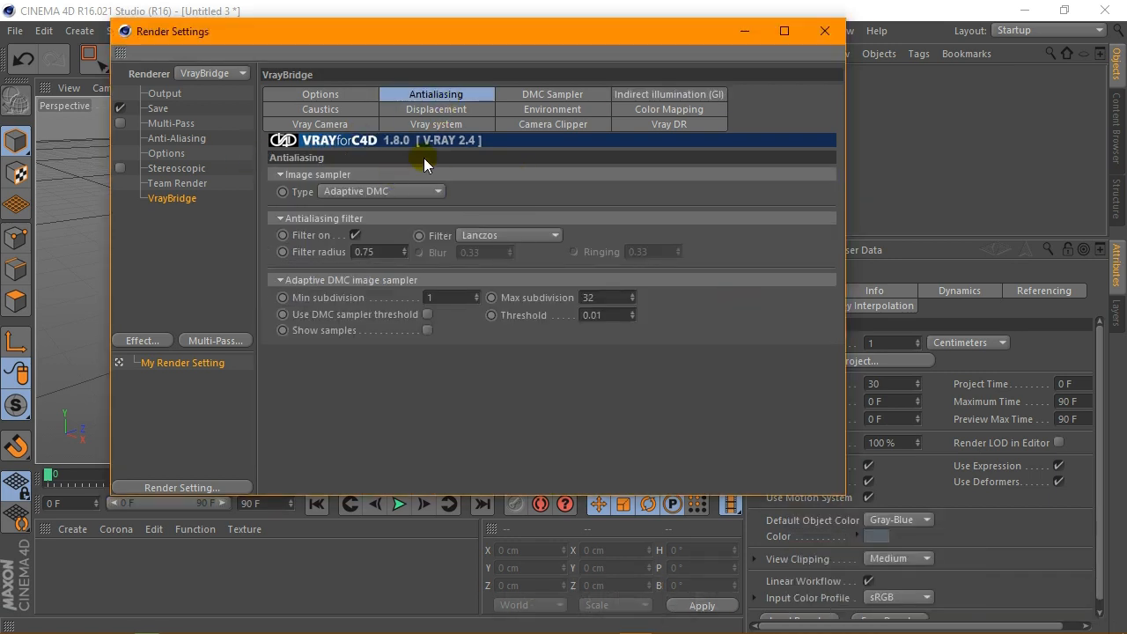
pyautogui.click(576, 111)
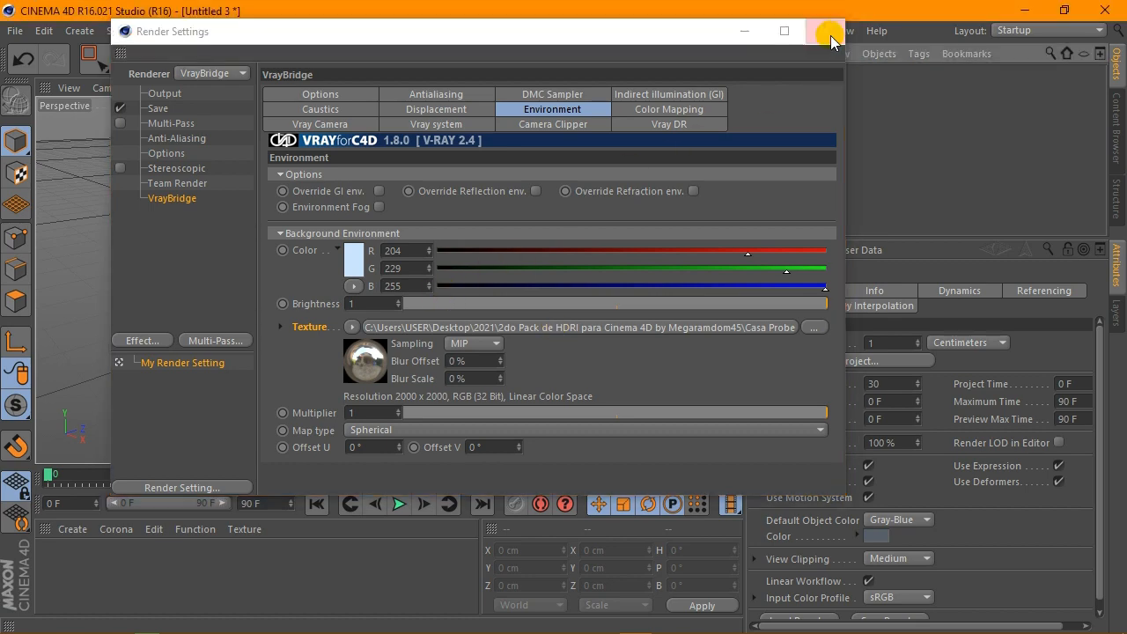
pyautogui.click(827, 34)
# Step: Add a plane and stretch its width to about 1768 cm
pyautogui.click(499, 70)
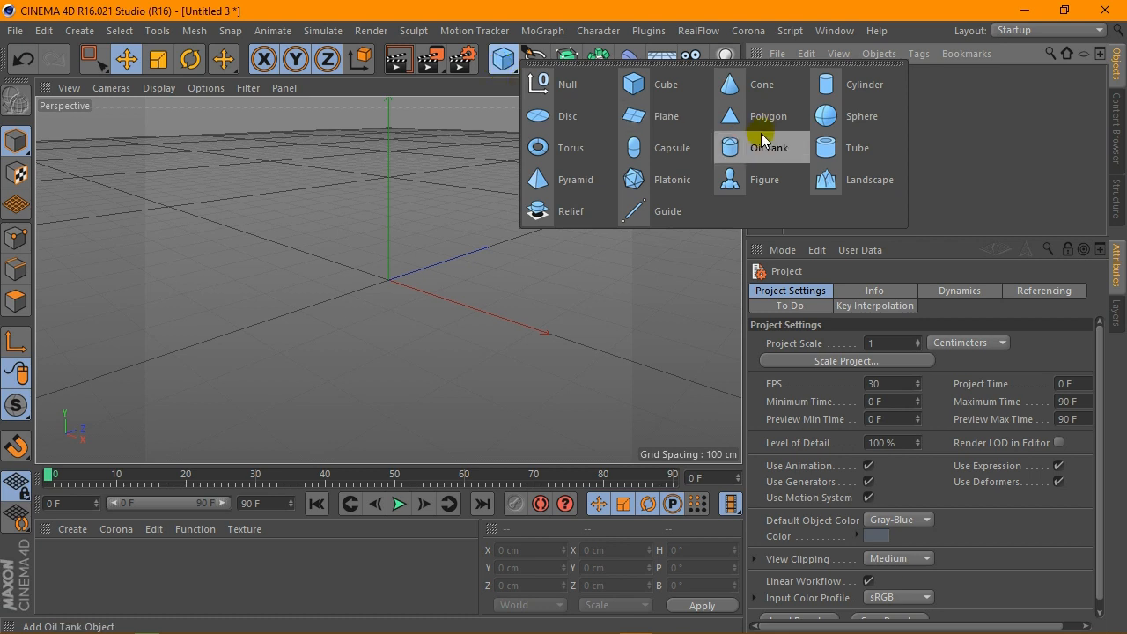
pyautogui.click(672, 119)
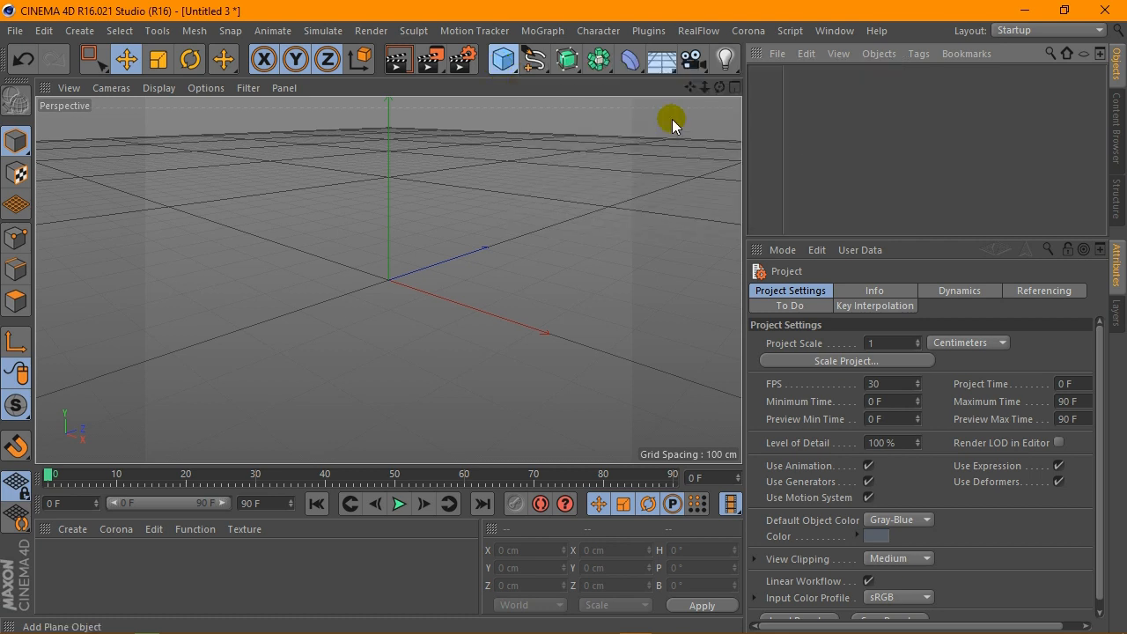
pyautogui.moveTo(720, 88); pyautogui.dragTo(695, 99)
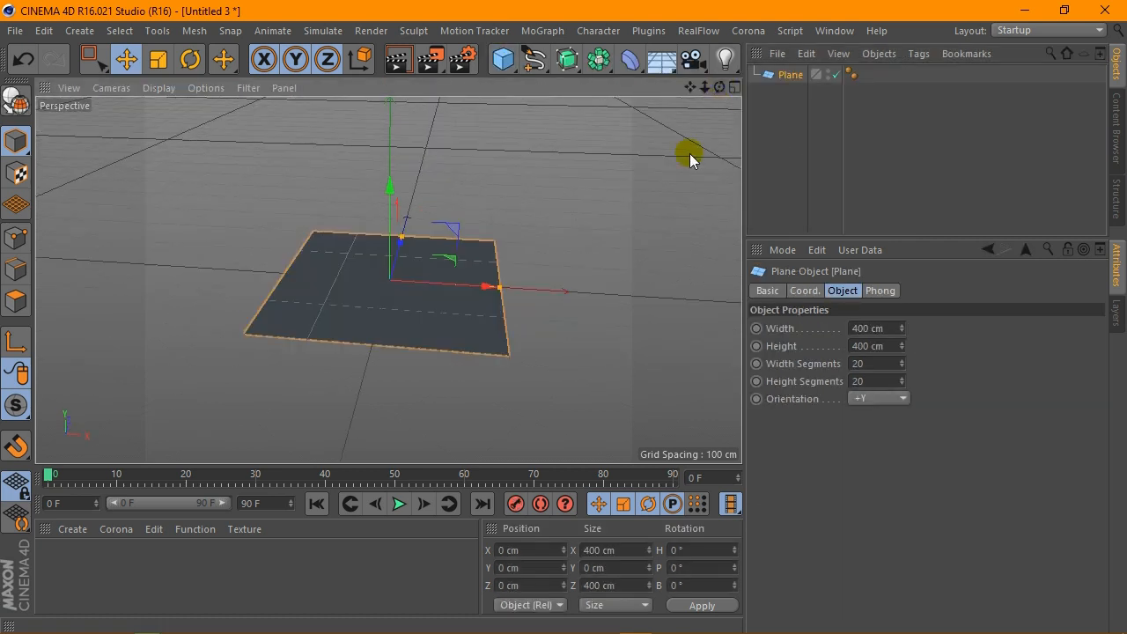
pyautogui.moveTo(506, 286); pyautogui.dragTo(368, 256)
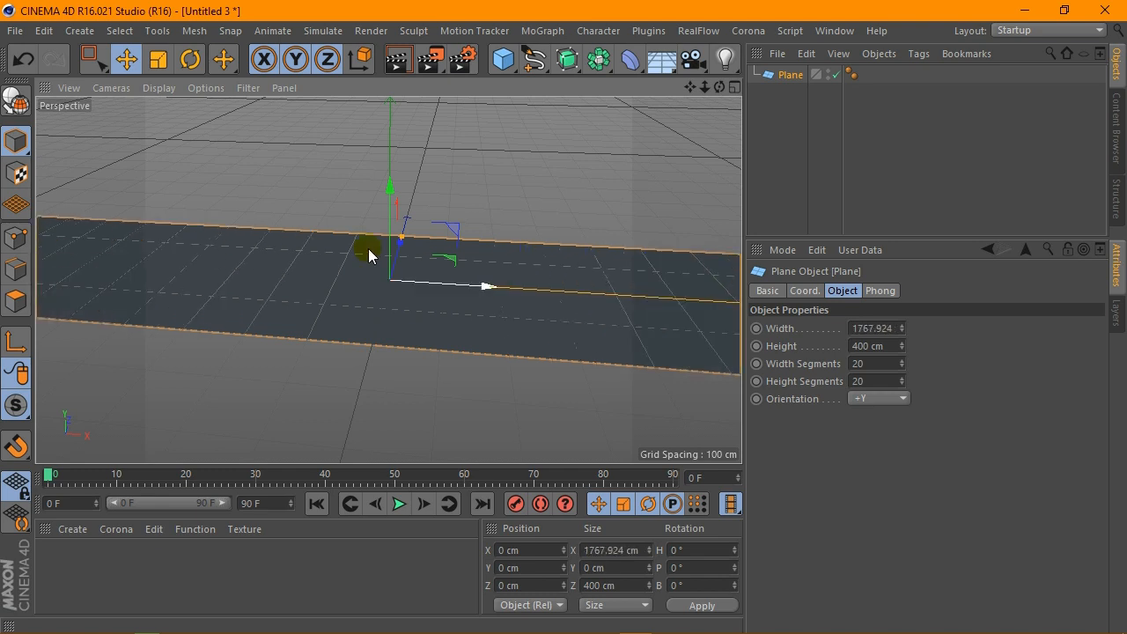
# Step: Set the render output to the HDV/HDTV 720 29.97 film/video preset and close the render settings
pyautogui.click(457, 60)
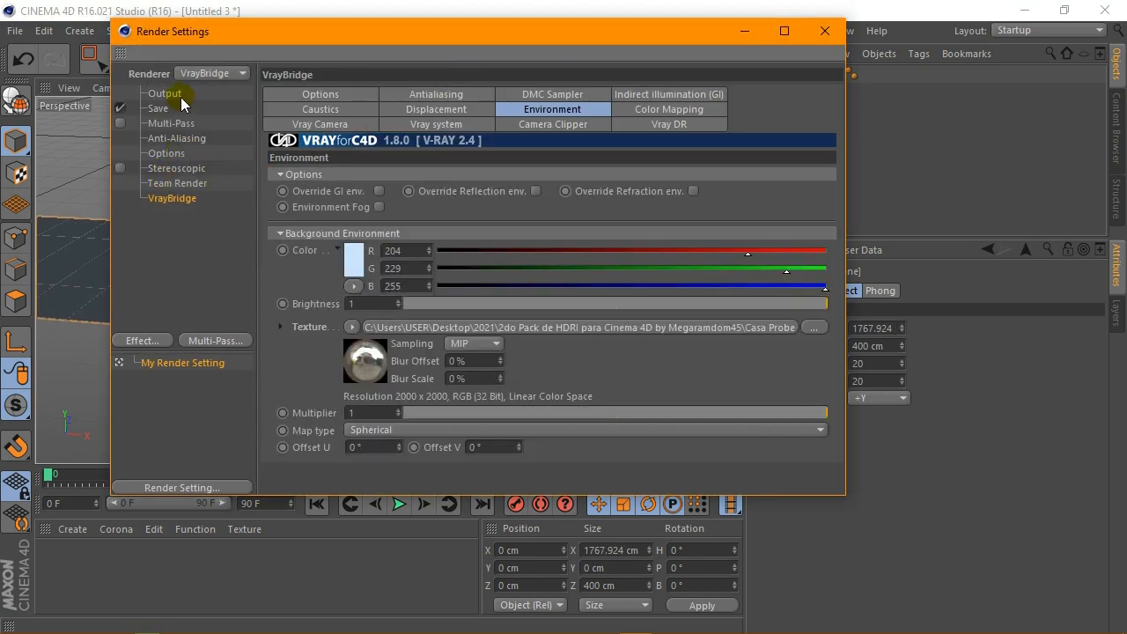
pyautogui.click(181, 97)
pyautogui.click(279, 91)
pyautogui.moveTo(338, 163)
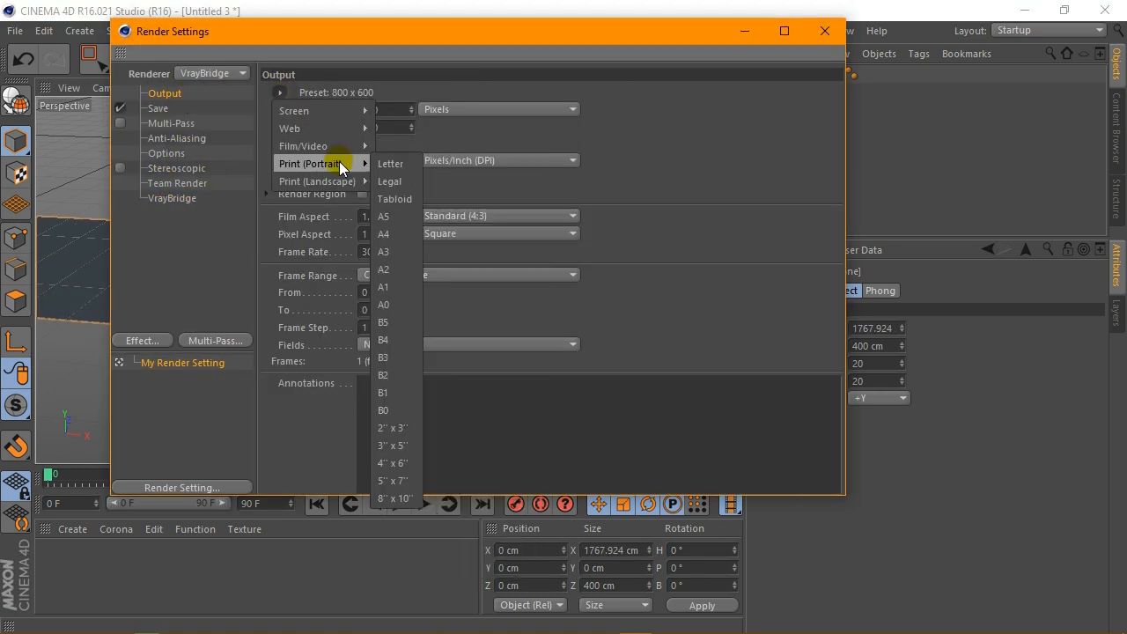
pyautogui.moveTo(361, 146)
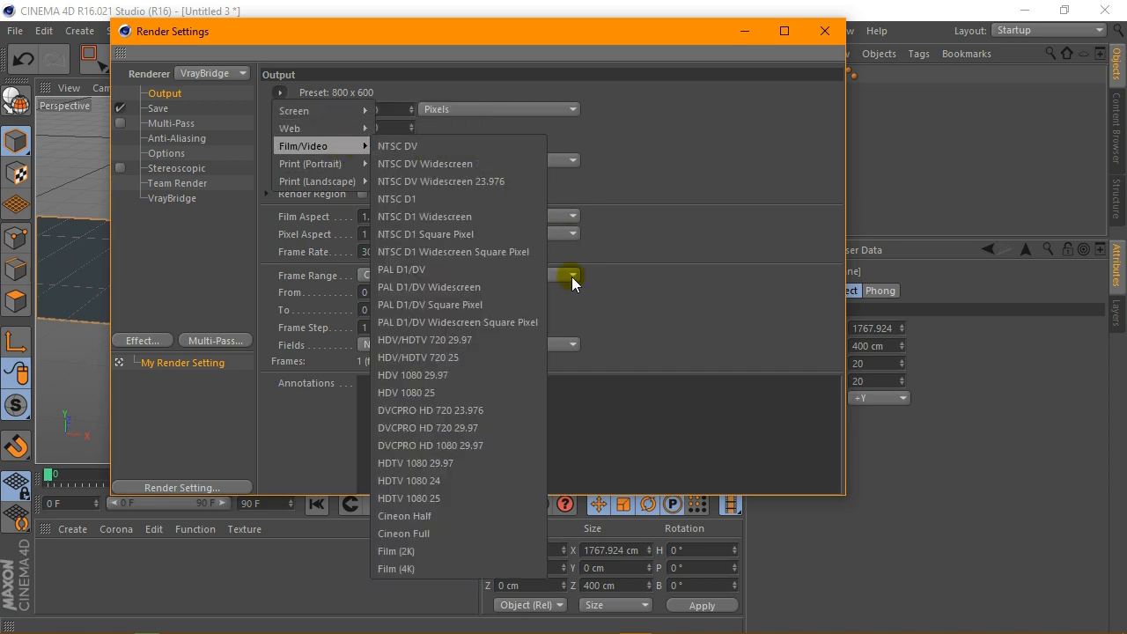
pyautogui.click(445, 340)
pyautogui.click(173, 197)
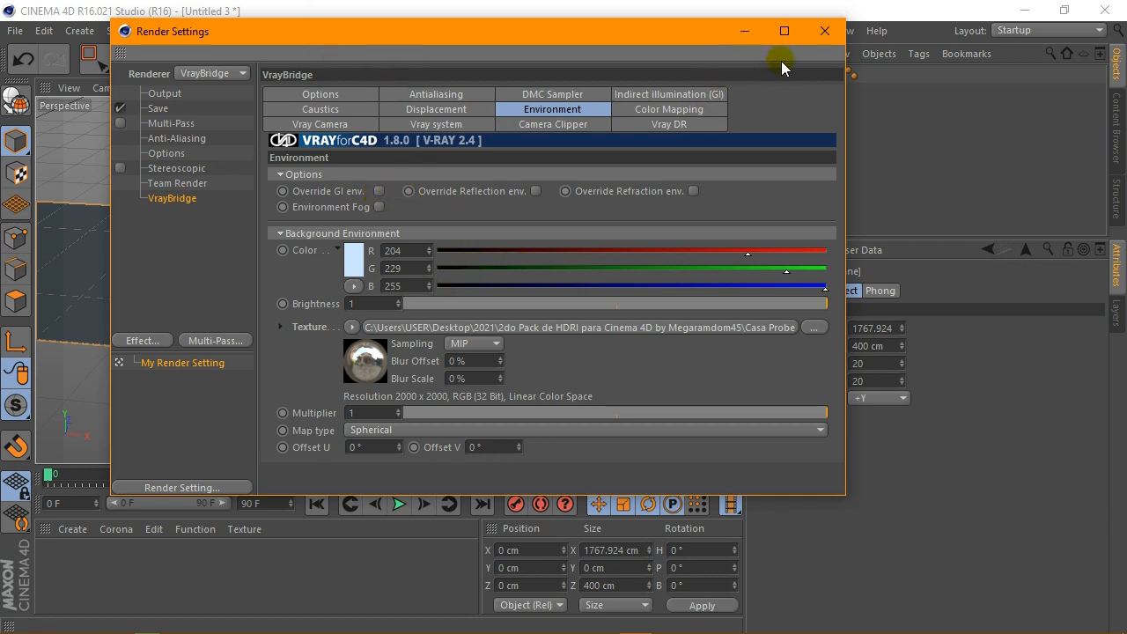
pyautogui.click(821, 37)
# Step: Add a sphere and rest it on the plane at X about -362 cm and Y about 100.4 cm
pyautogui.click(500, 60)
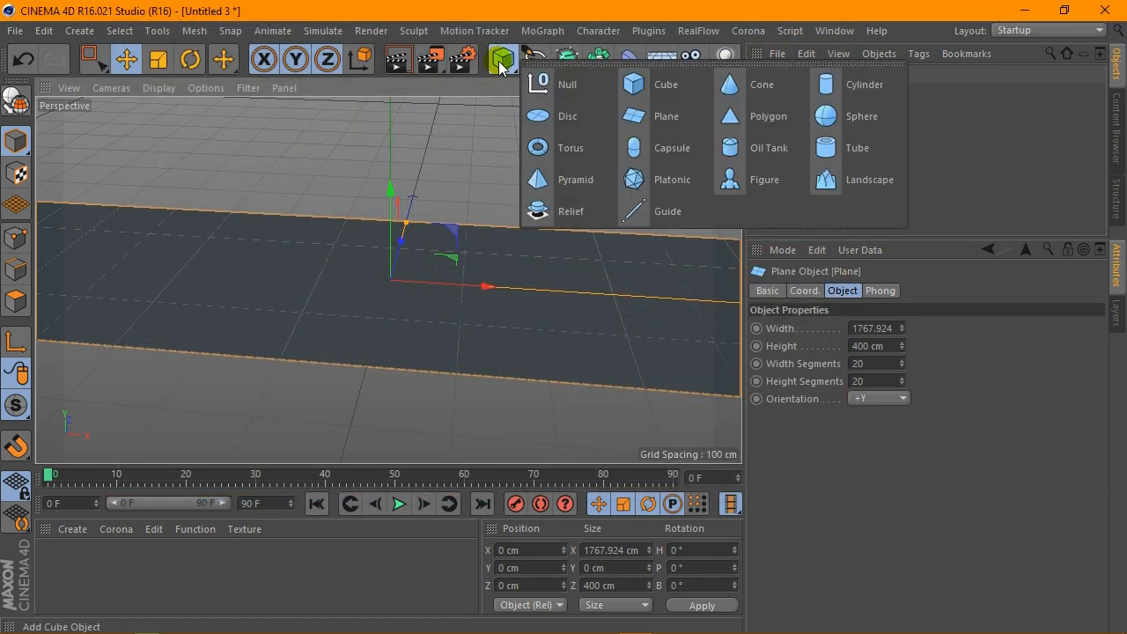
pyautogui.click(831, 112)
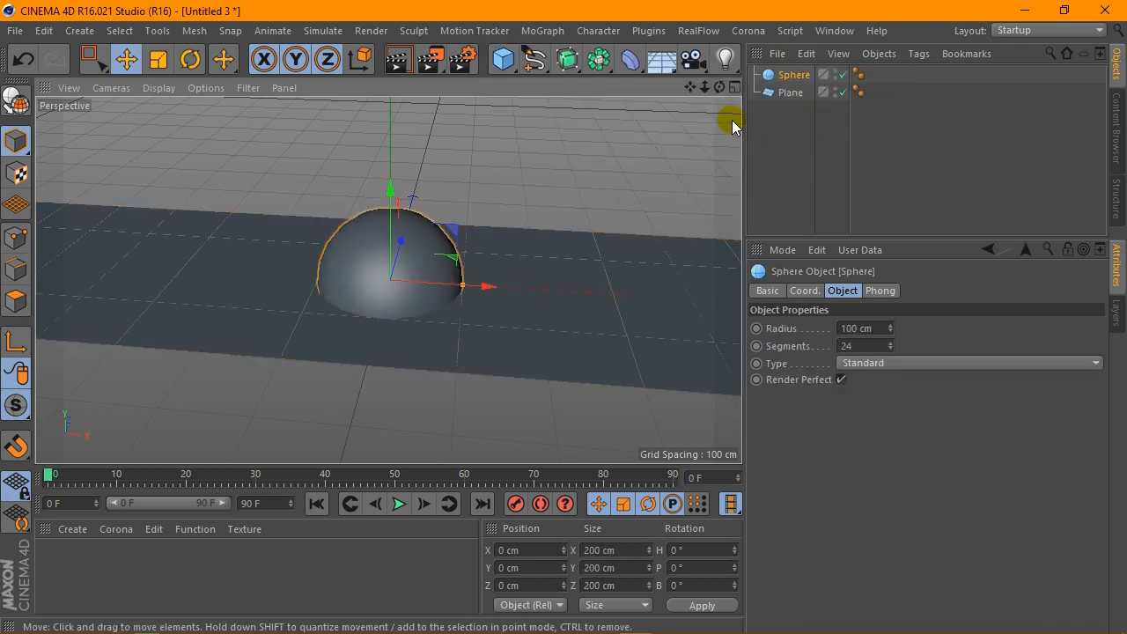
pyautogui.click(734, 87)
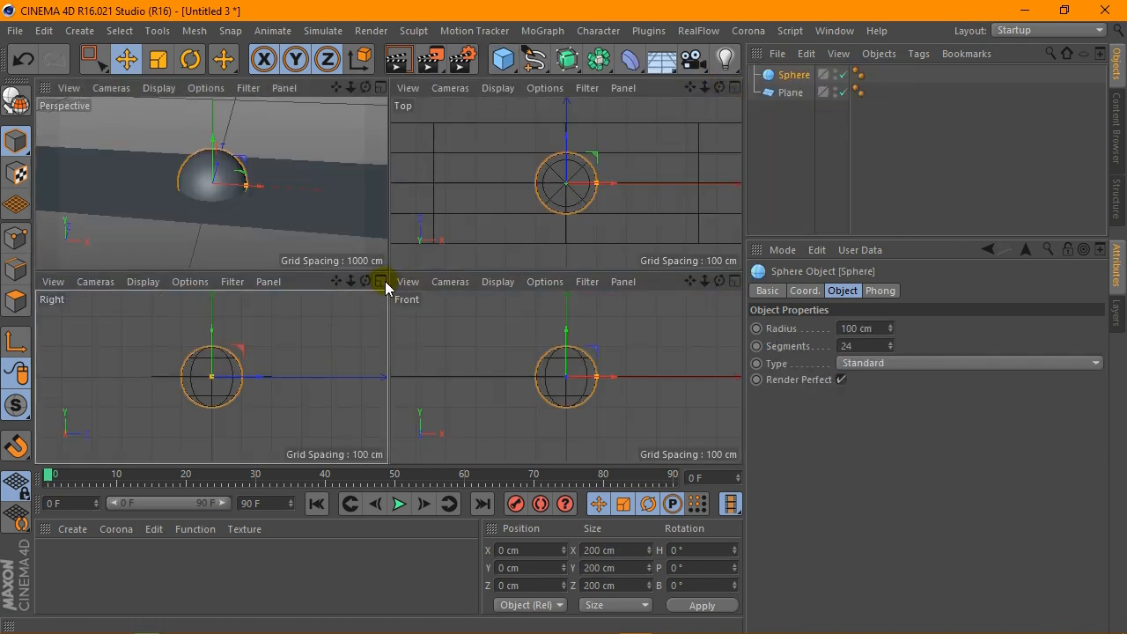
pyautogui.click(380, 282)
pyautogui.moveTo(383, 230); pyautogui.dragTo(380, 142)
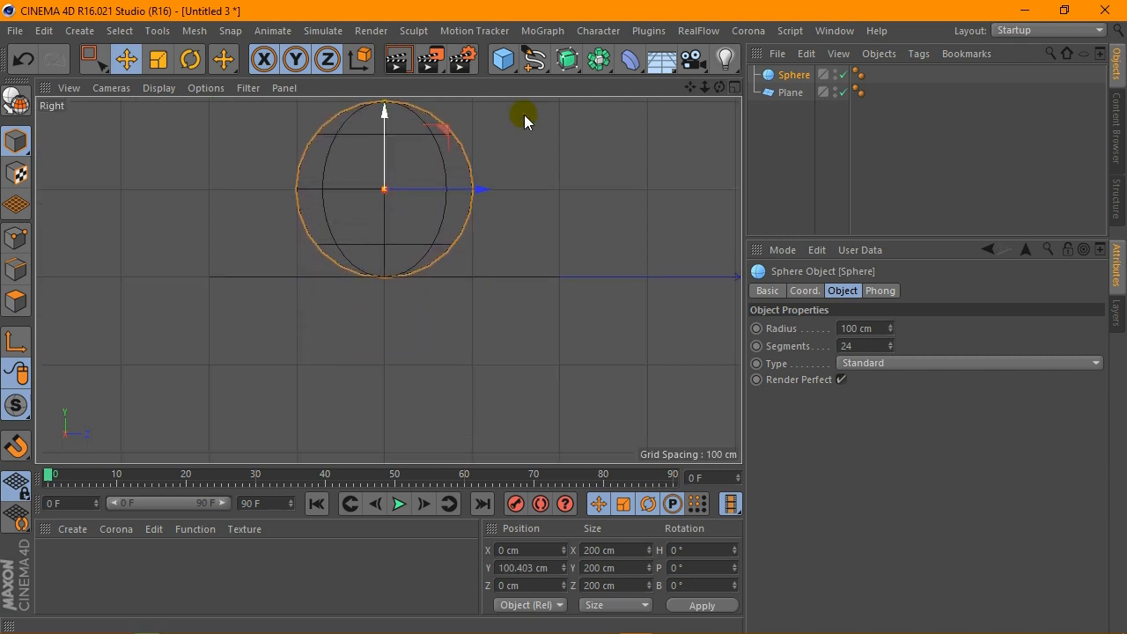
pyautogui.click(734, 87)
pyautogui.click(381, 84)
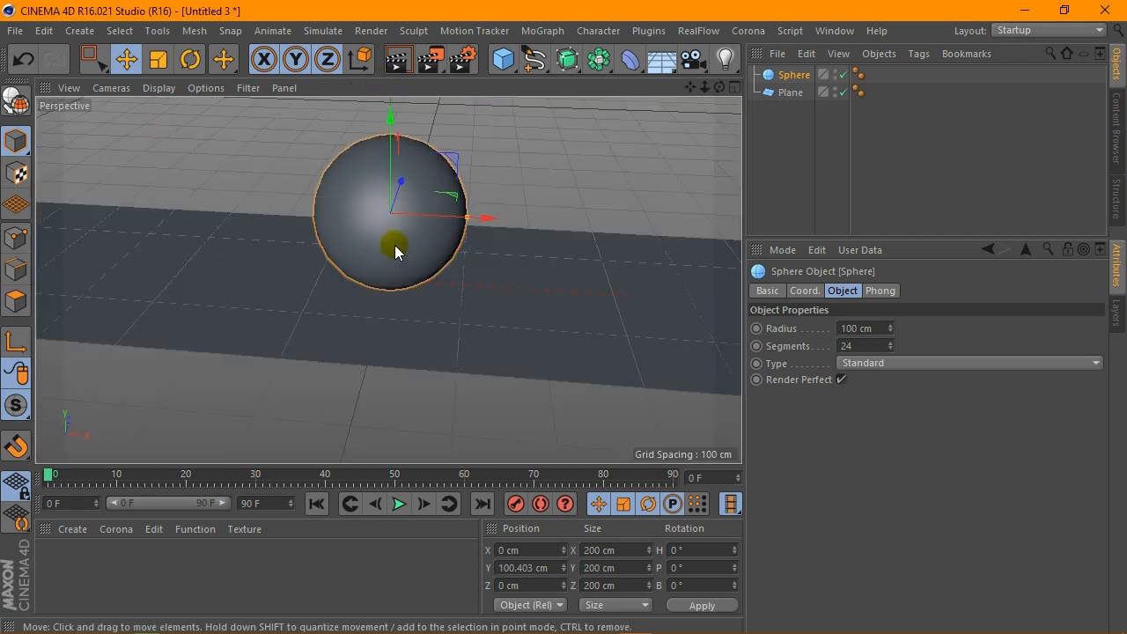
pyautogui.moveTo(486, 223); pyautogui.dragTo(252, 193)
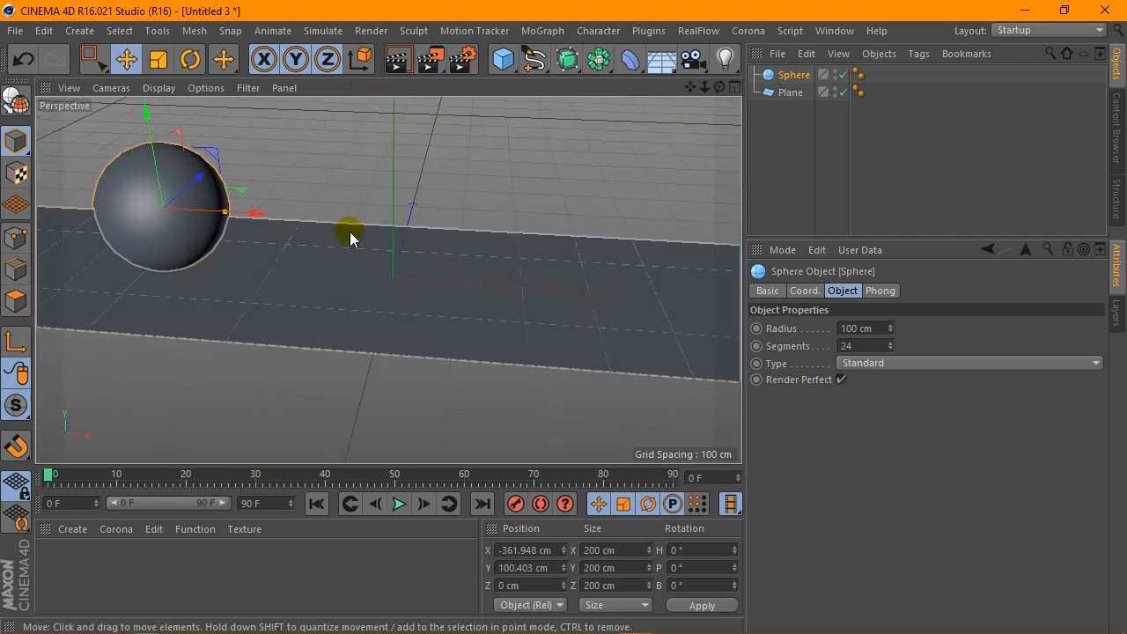
# Step: Duplicate the sphere and move the copy along X to about -75 cm
pyautogui.scroll(-4, 352, 233)
pyautogui.moveTo(770, 76)
pyautogui.keyDown('ctrl'); pyautogui.mouseDown()
pyautogui.moveTo(792, 79)
pyautogui.moveTo(772, 96)
pyautogui.mouseUp(); pyautogui.keyUp('ctrl')
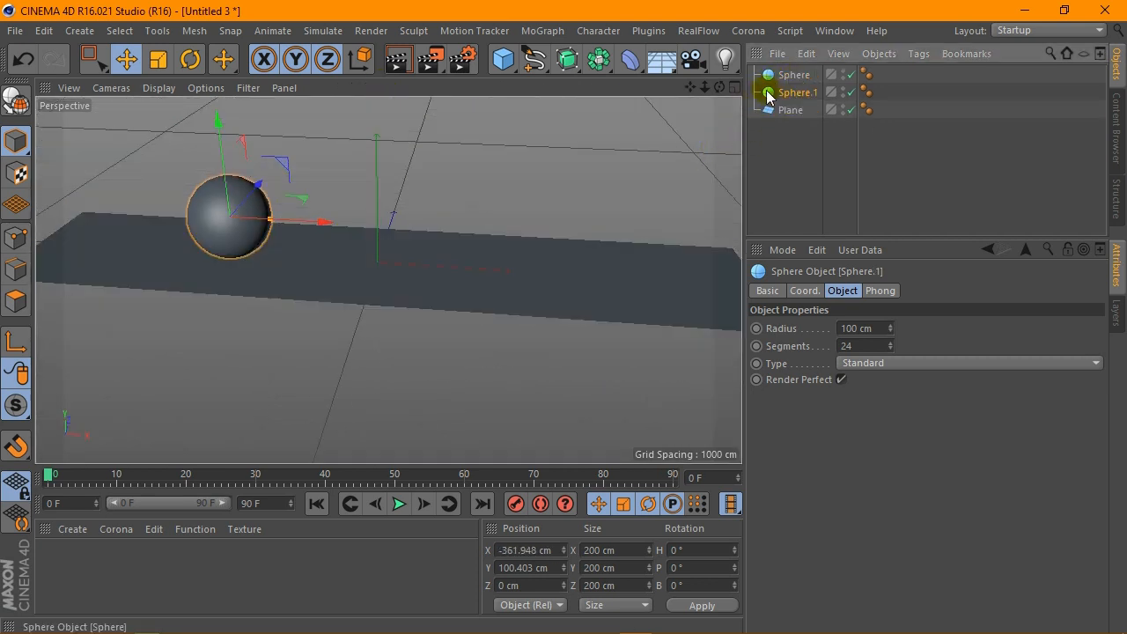
pyautogui.moveTo(318, 228); pyautogui.dragTo(435, 227)
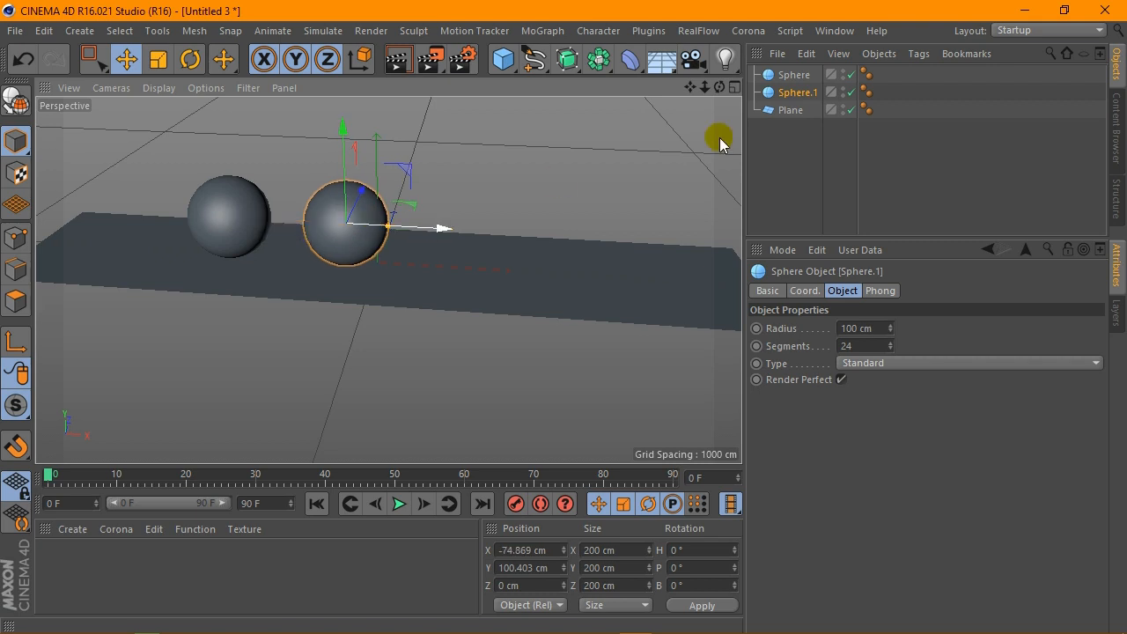
# Step: Duplicate the second sphere and move the copy along X to about 228 cm
pyautogui.doubleClick(798, 92)
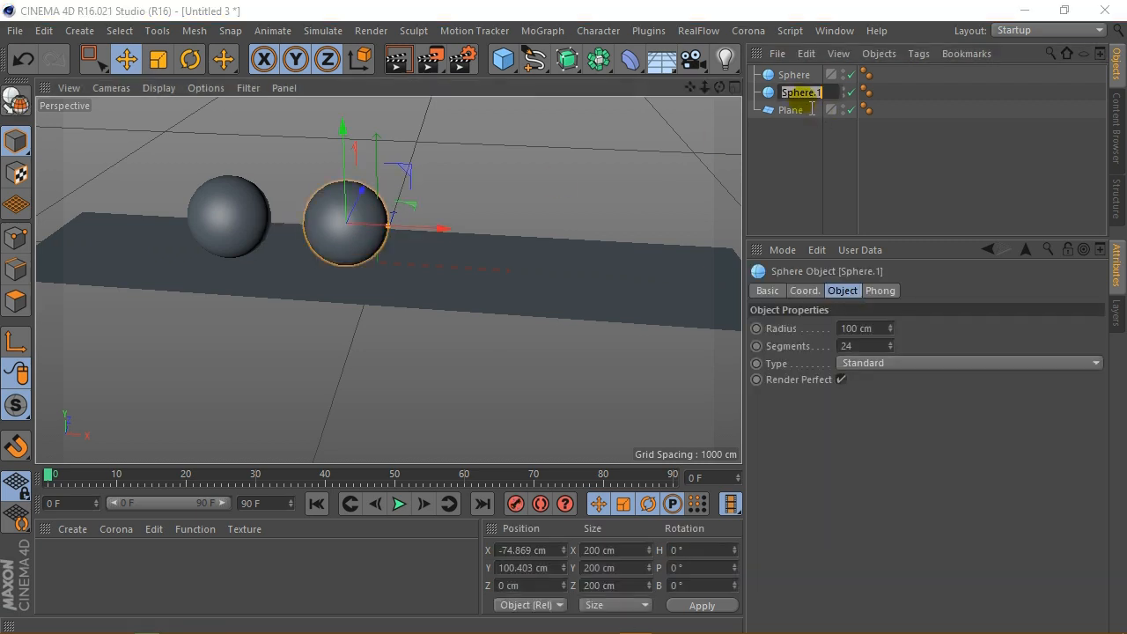
pyautogui.click(768, 94)
pyautogui.keyDown('ctrl'); pyautogui.moveTo(798, 94); pyautogui.dragTo(810, 102); pyautogui.keyUp('ctrl')
pyautogui.moveTo(438, 231); pyautogui.dragTo(570, 236)
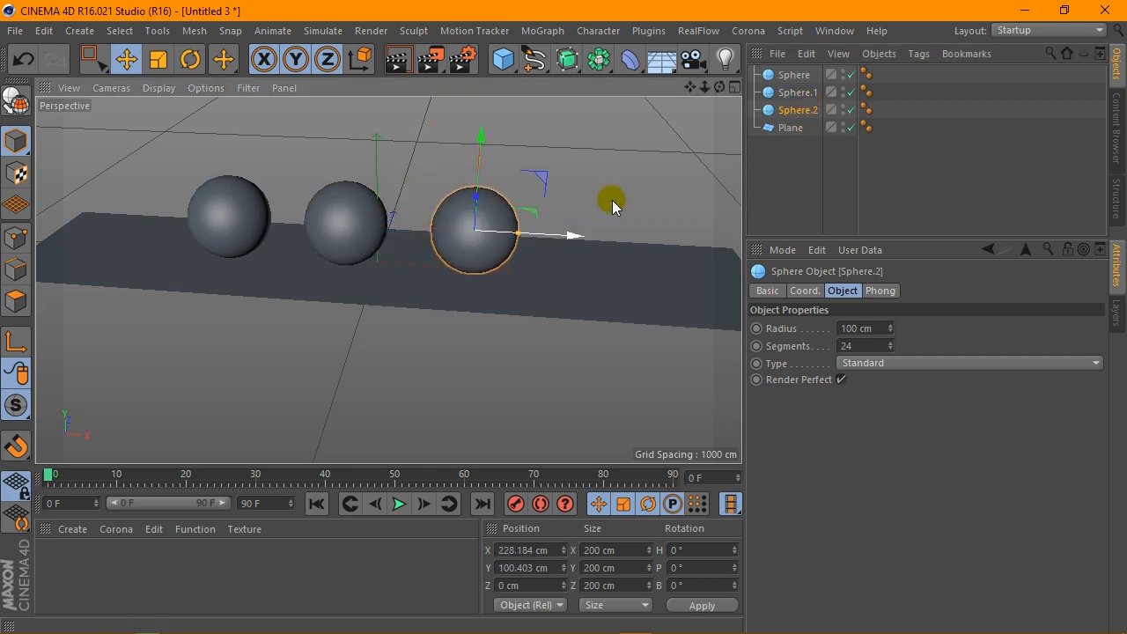
# Step: Duplicate the third sphere and move the copy further along positive X to complete a row of four spheres
pyautogui.keyDown('ctrl'); pyautogui.moveTo(795, 112); pyautogui.dragTo(792, 125); pyautogui.keyUp('ctrl')
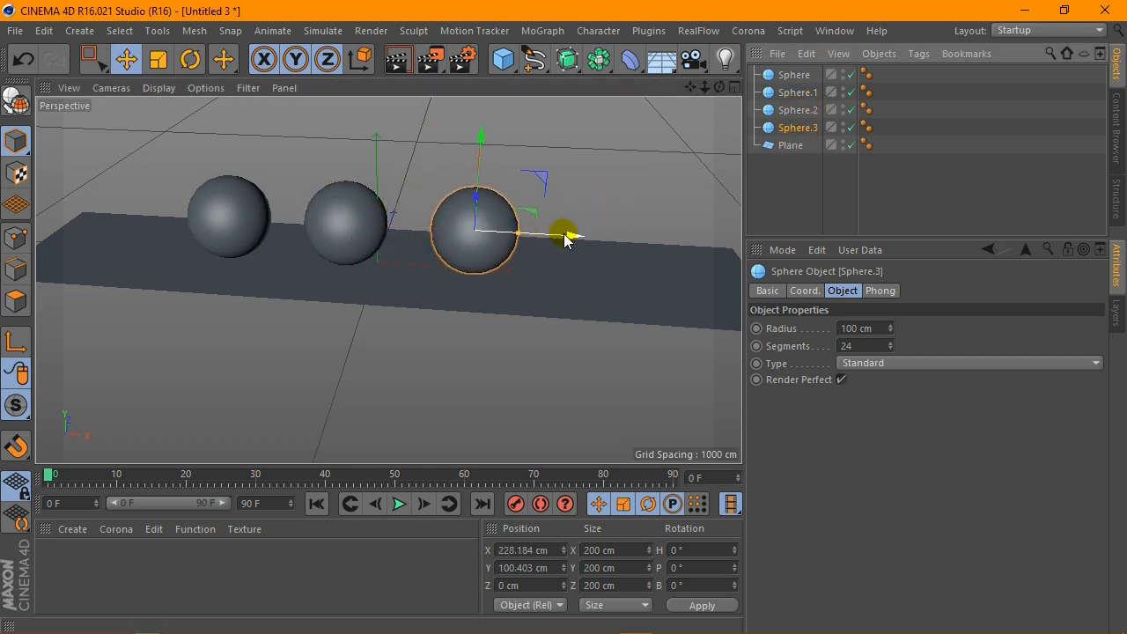
pyautogui.moveTo(566, 238); pyautogui.dragTo(686, 240)
pyautogui.moveTo(690, 87); pyautogui.dragTo(650, 149)
pyautogui.click(546, 366)
# Step: Select all four spheres and shift them together along X to about 31 cm to center the row on the plane
pyautogui.moveTo(966, 71); pyautogui.dragTo(817, 132)
pyautogui.moveTo(915, 97); pyautogui.dragTo(862, 119)
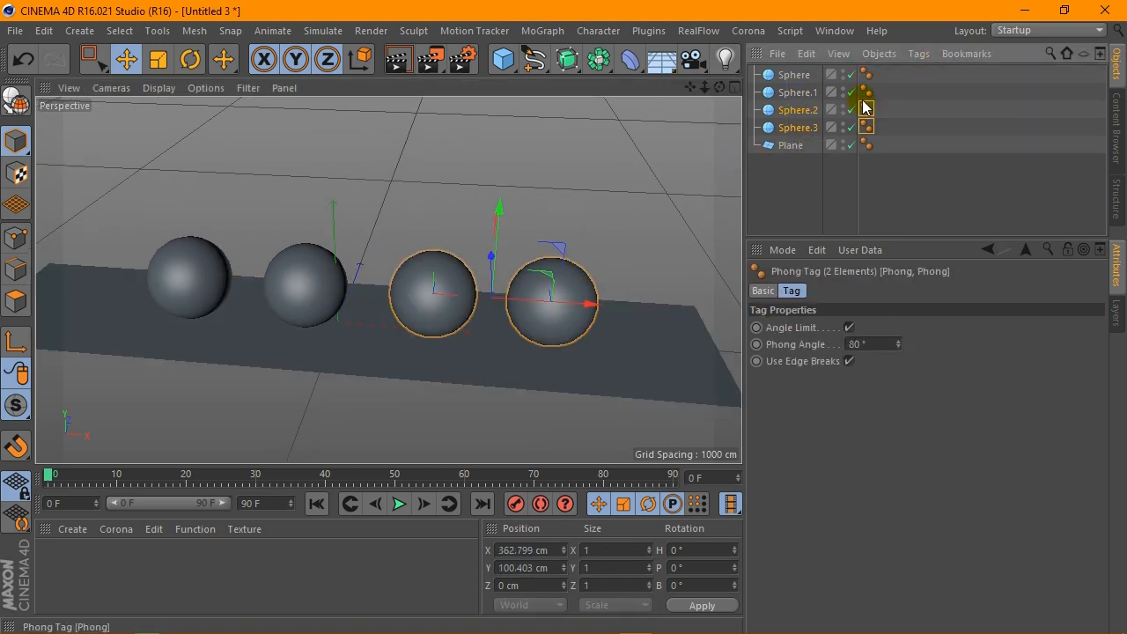
pyautogui.click(793, 76)
pyautogui.keyDown('shift'); pyautogui.click(792, 128); pyautogui.keyUp('shift')
pyautogui.scroll(-2, 548, 259)
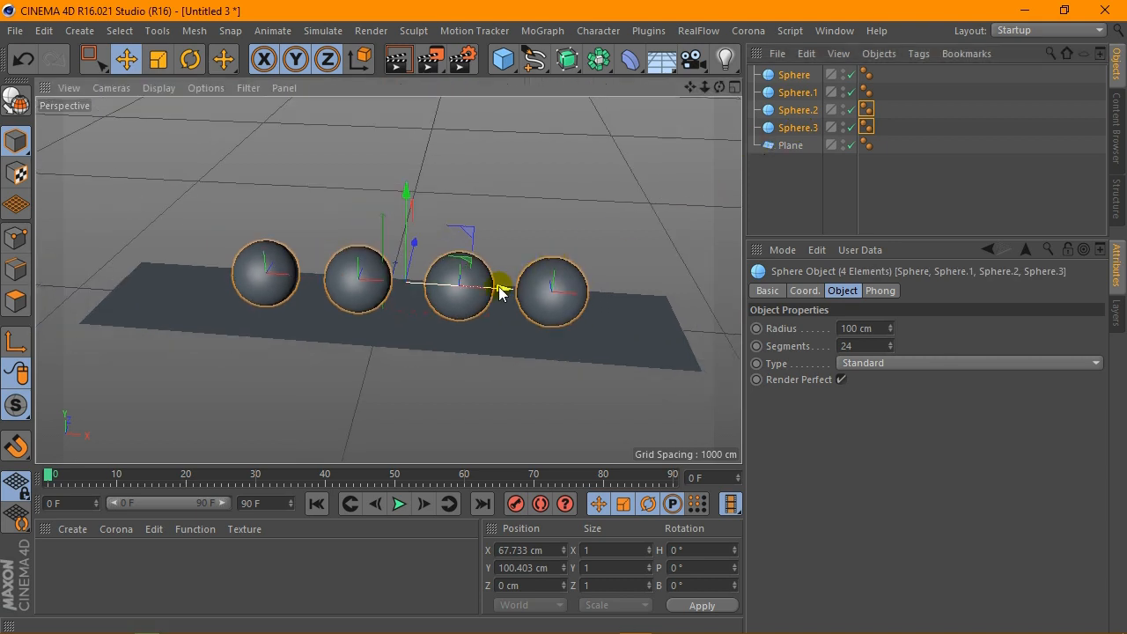
pyautogui.moveTo(503, 289); pyautogui.dragTo(390, 296)
# Step: Frame the four spheres more closely and render the viewport to preview the Casa Probe lighting
pyautogui.scroll(2, 390, 296)
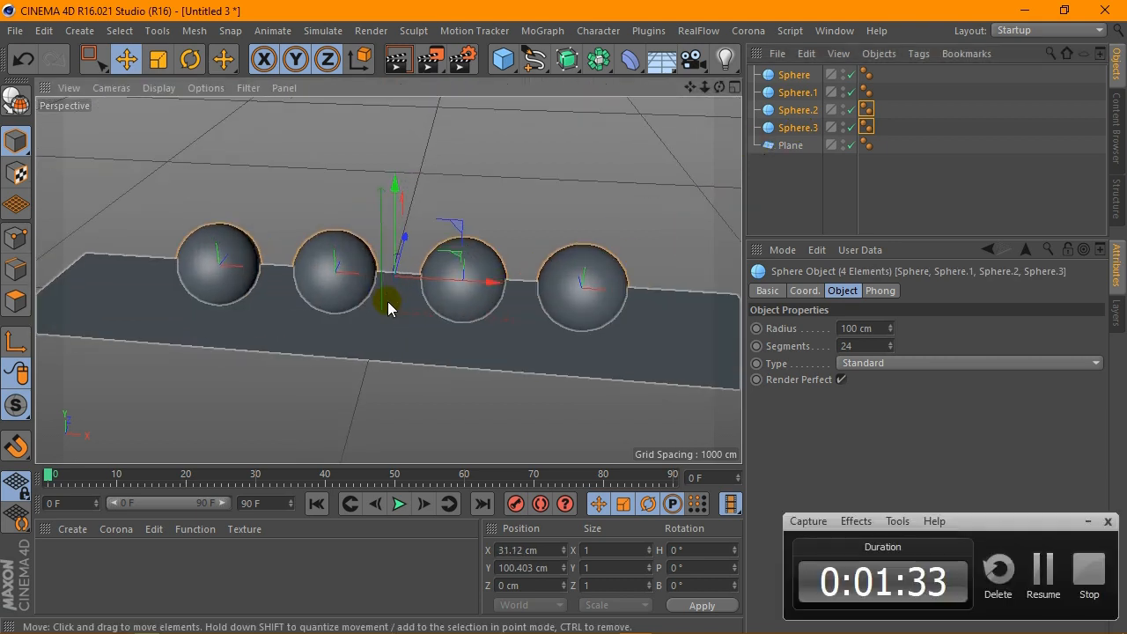
pyautogui.scroll(1, 489, 278)
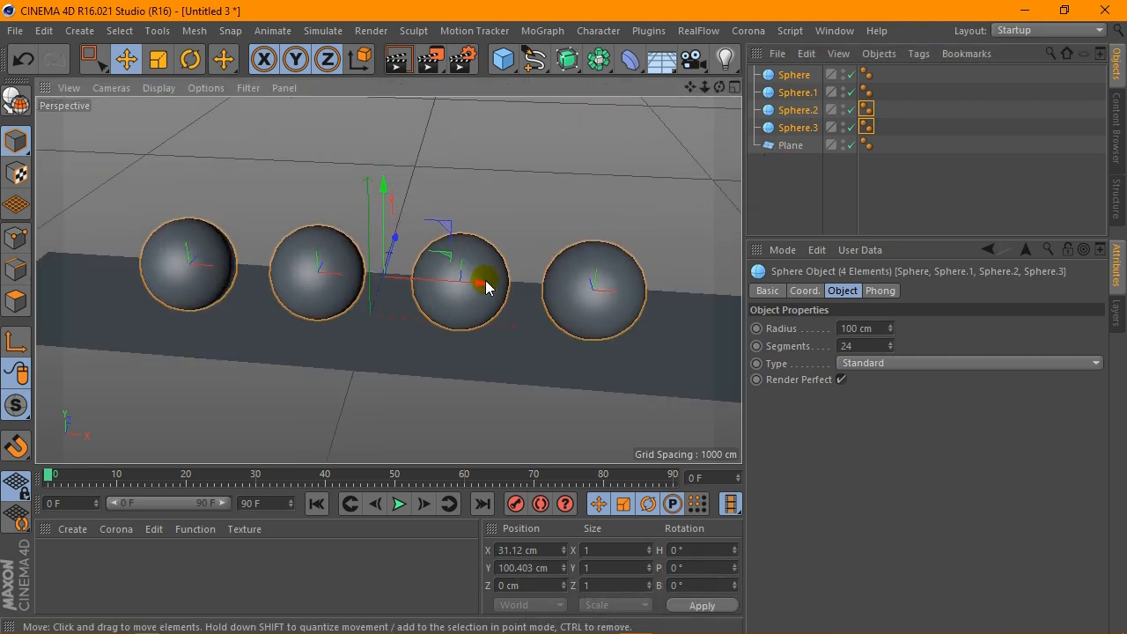
pyautogui.click(398, 63)
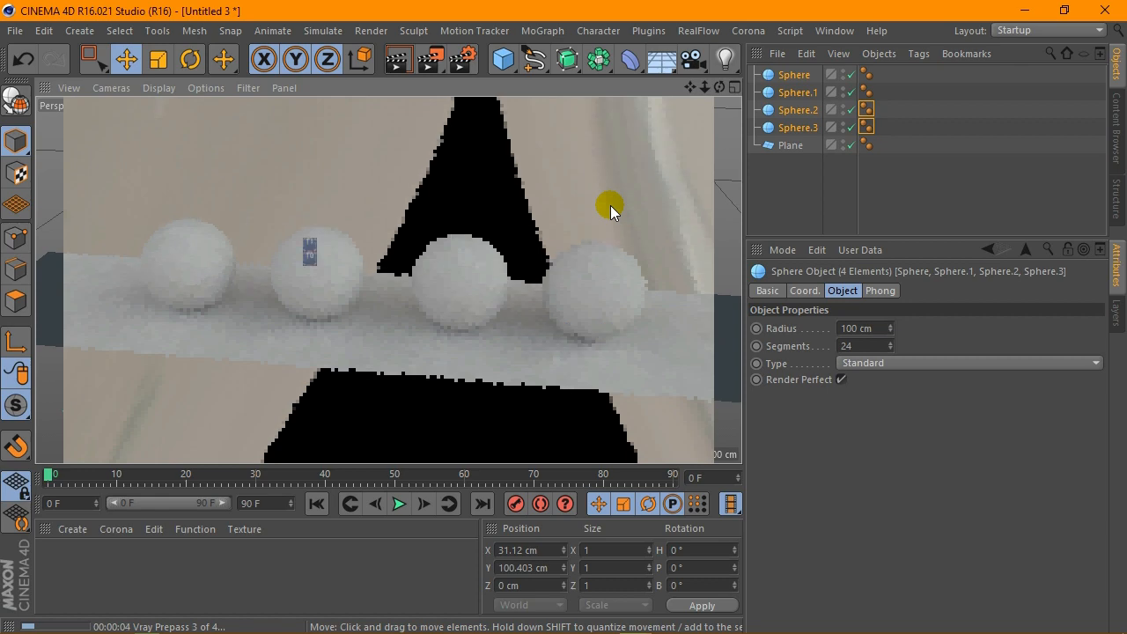
# Step: Replace the VrayBridge background environment texture with park_parking_4k.hdr and close the render settings
pyautogui.click(465, 62)
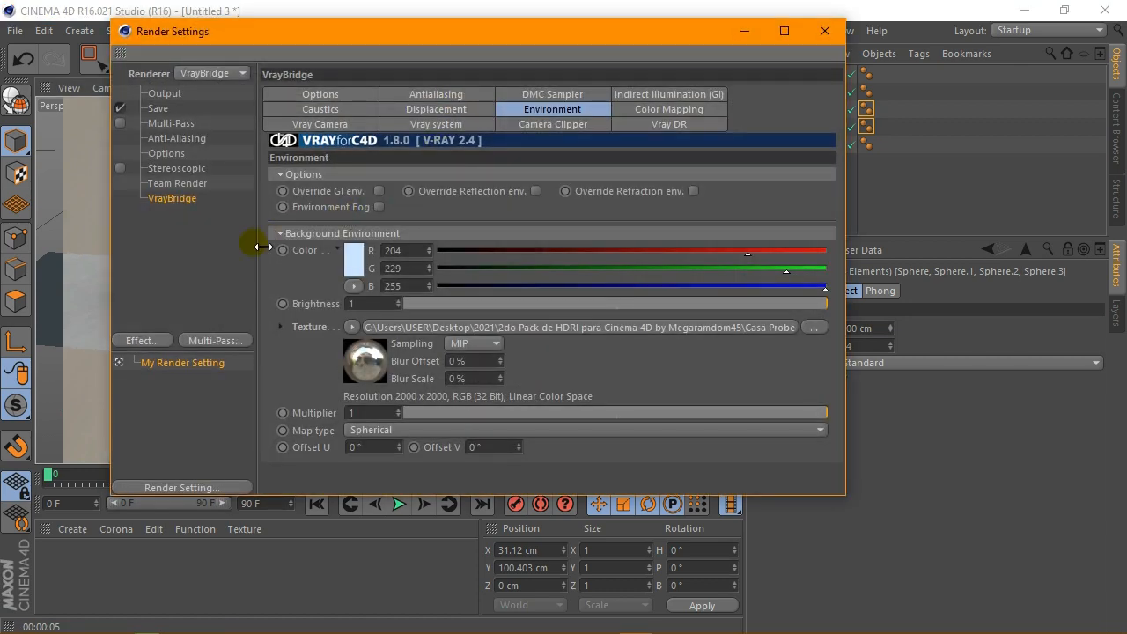
pyautogui.click(814, 328)
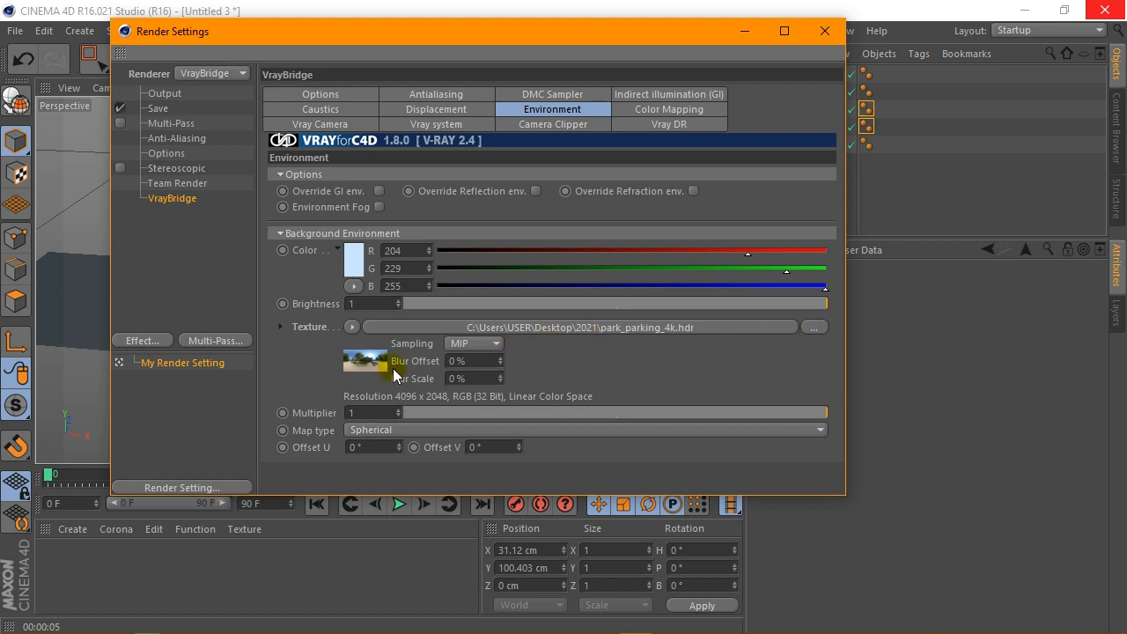
pyautogui.click(823, 34)
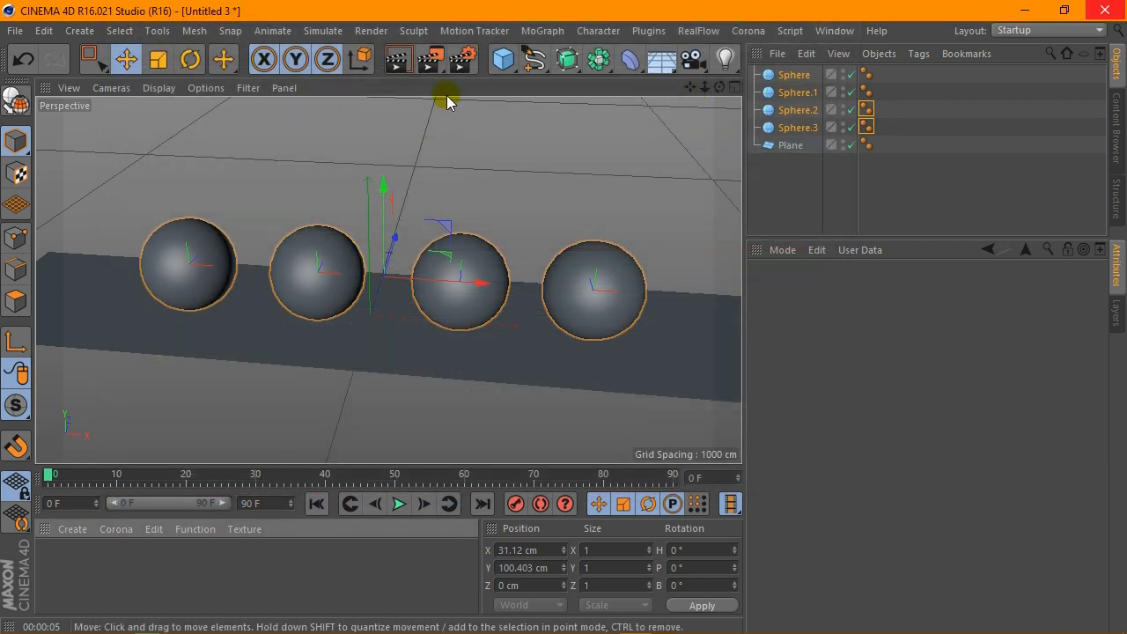
# Step: Render the viewport with the park_parking_4k.hdr lighting, then return to a closer view of the spheres
pyautogui.click(399, 62)
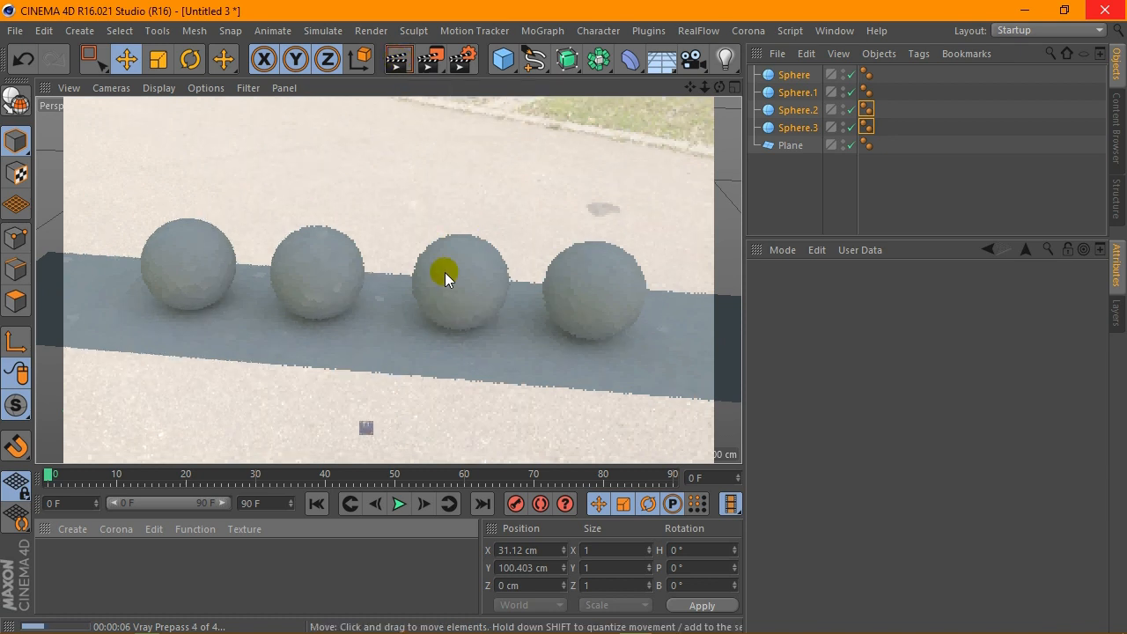
pyautogui.click(444, 273)
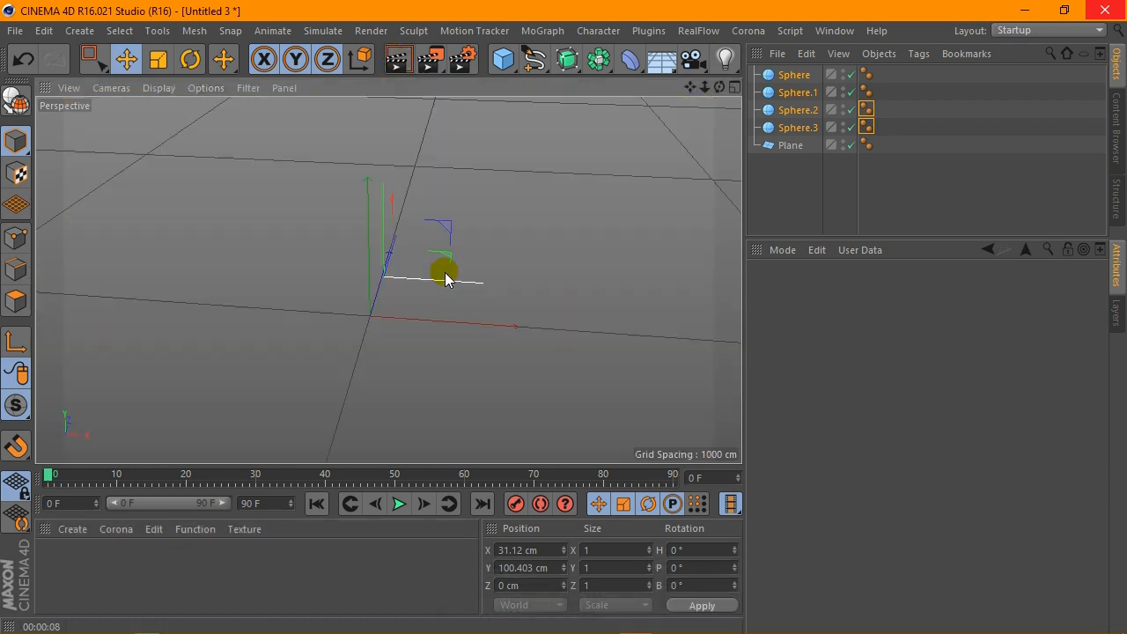
pyautogui.scroll(6, 312, 281)
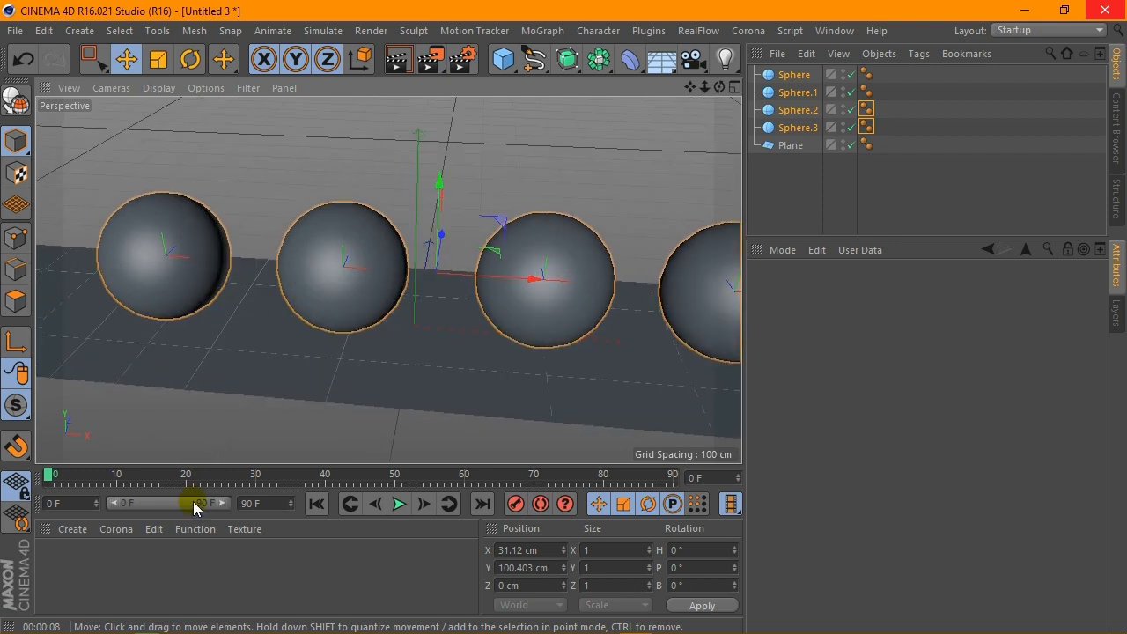
# Step: Create a new VRayAdvancedMaterial from the VrayBridge shaders
pyautogui.click(74, 529)
pyautogui.moveTo(109, 404)
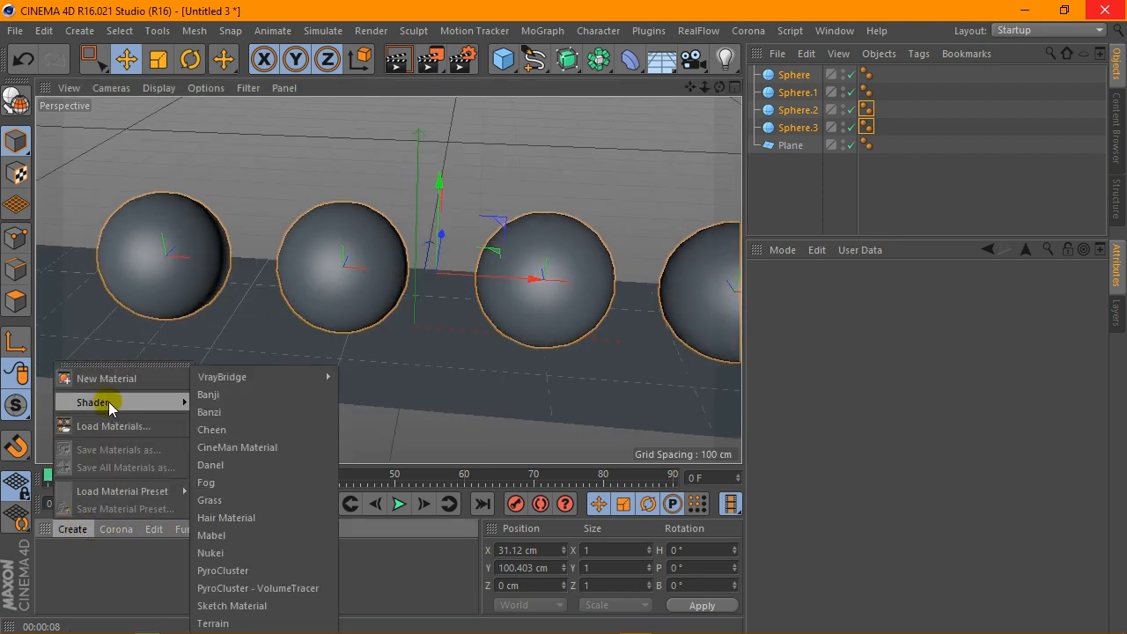
pyautogui.moveTo(211, 380)
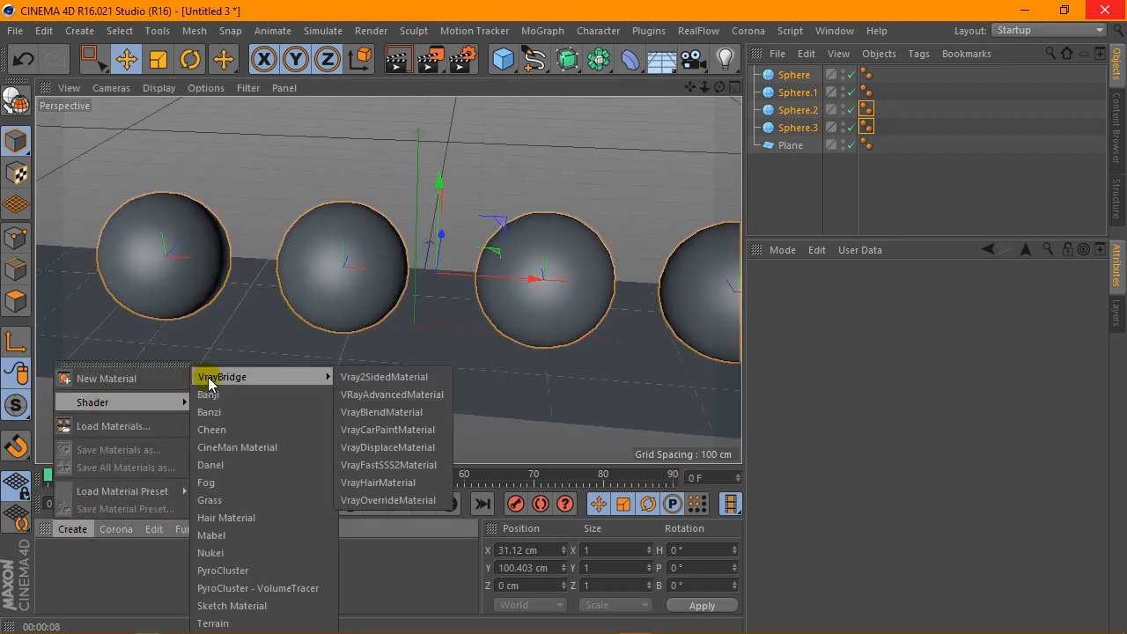
pyautogui.click(431, 395)
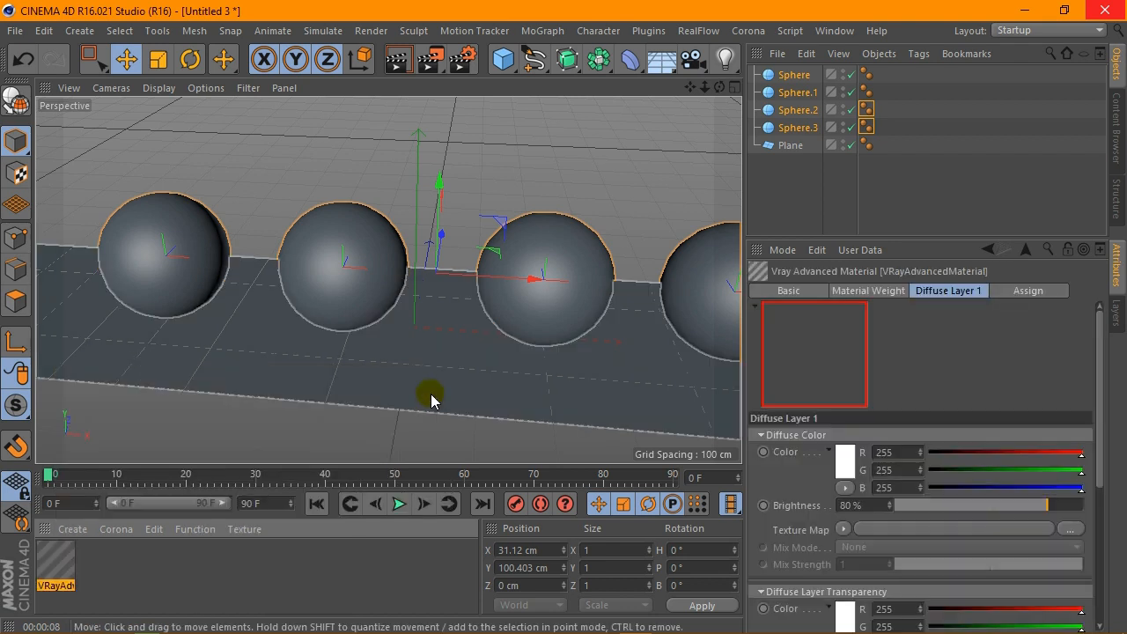
# Step: Duplicate the V-Ray material until there are five and assign the last copy to the plane
pyautogui.moveTo(690, 86); pyautogui.dragTo(705, 85)
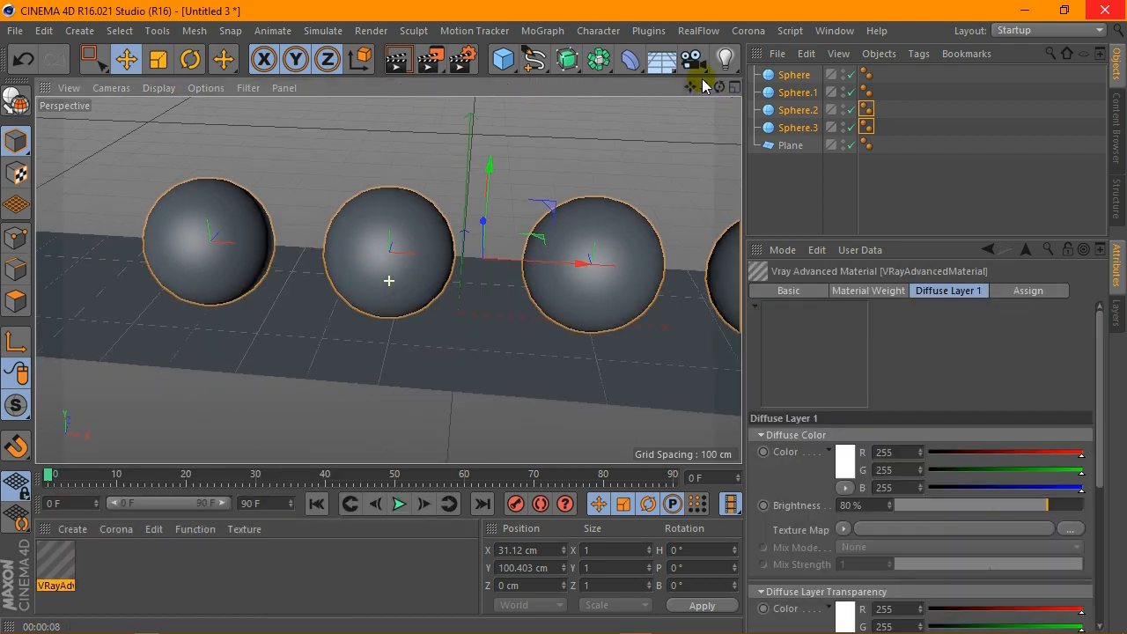
pyautogui.keyDown('ctrl'); pyautogui.moveTo(67, 560); pyautogui.dragTo(799, 156); pyautogui.keyUp('ctrl')
pyautogui.click(59, 572)
pyautogui.click(797, 148)
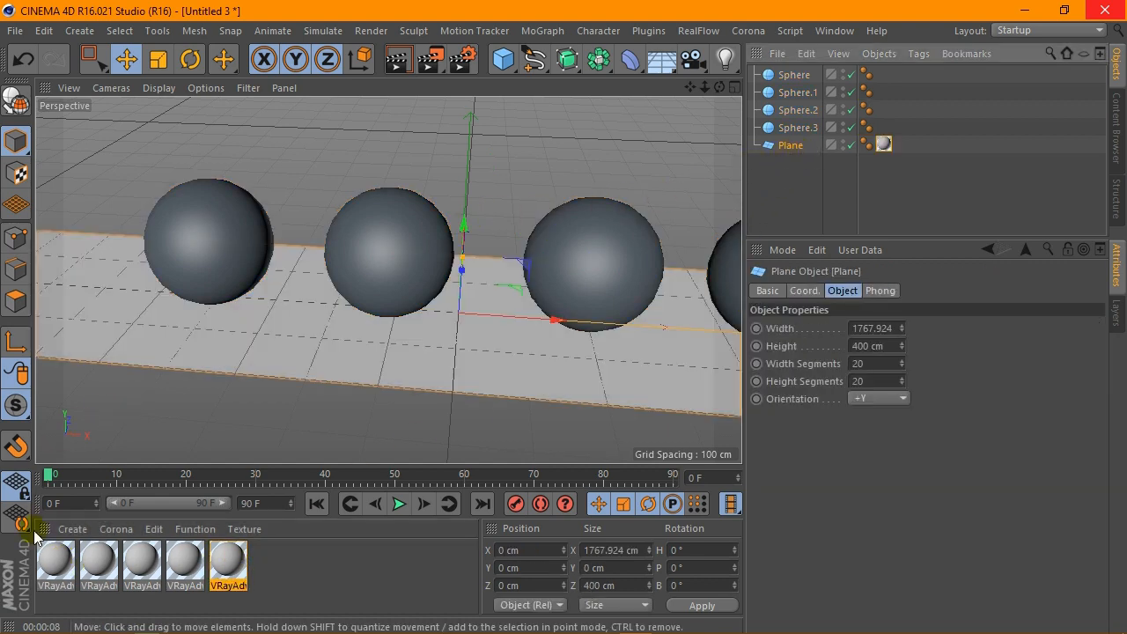
# Step: Assign the first V-Ray material to the first sphere in the row
pyautogui.click(57, 561)
pyautogui.moveTo(62, 560); pyautogui.dragTo(186, 245)
pyautogui.click(187, 243)
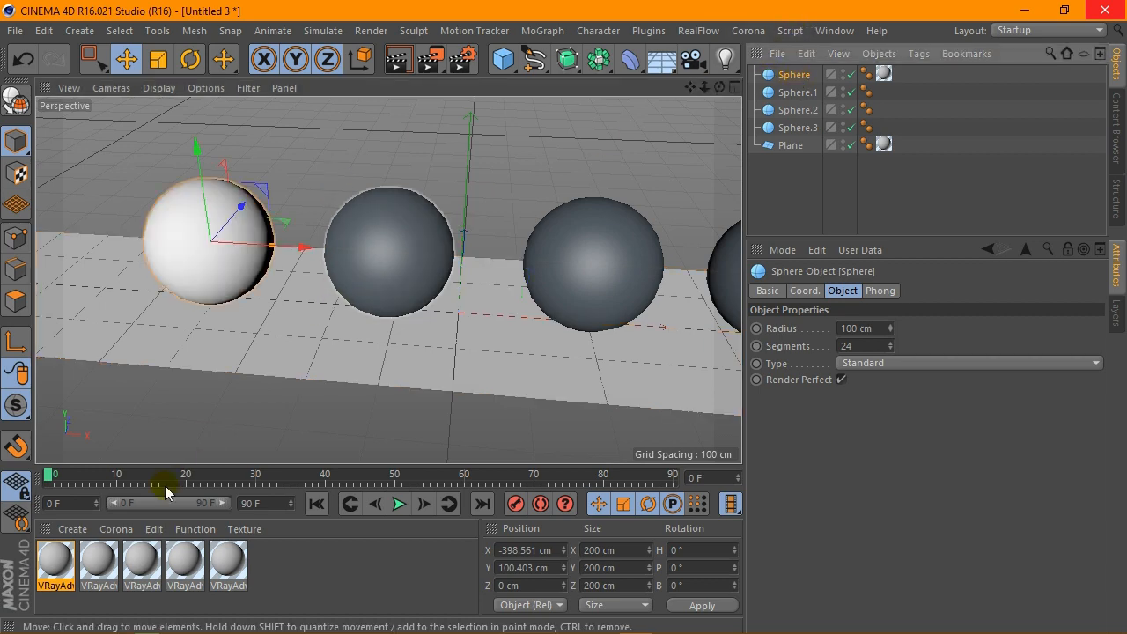
# Step: Open the first sphere's material for editing and rename it plastic vray mat
pyautogui.click(54, 561)
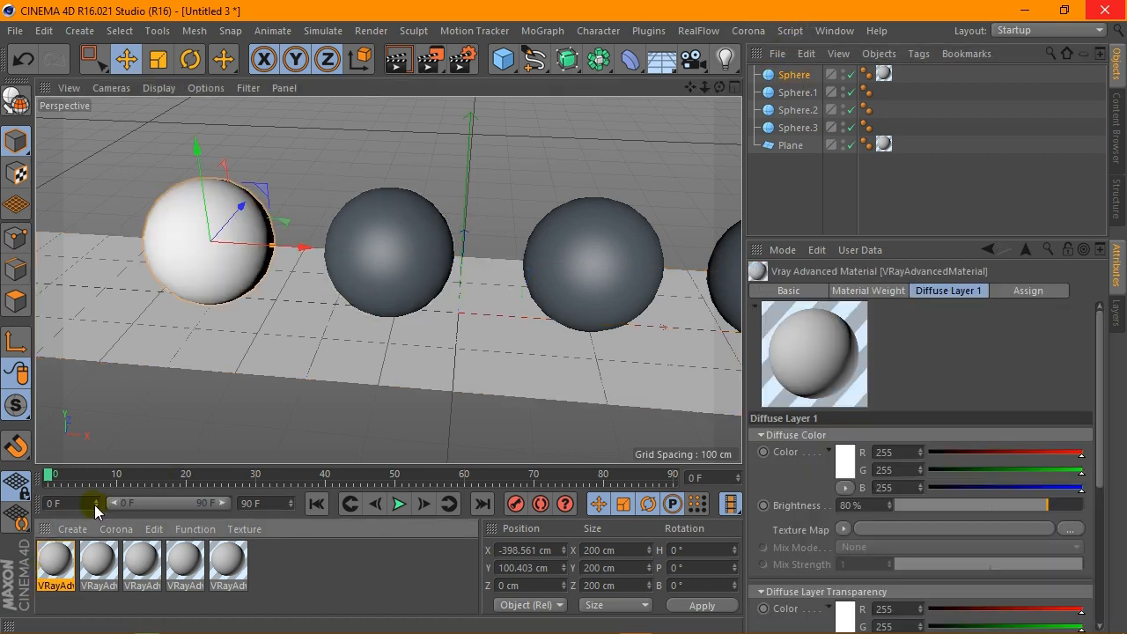
pyautogui.doubleClick(57, 560)
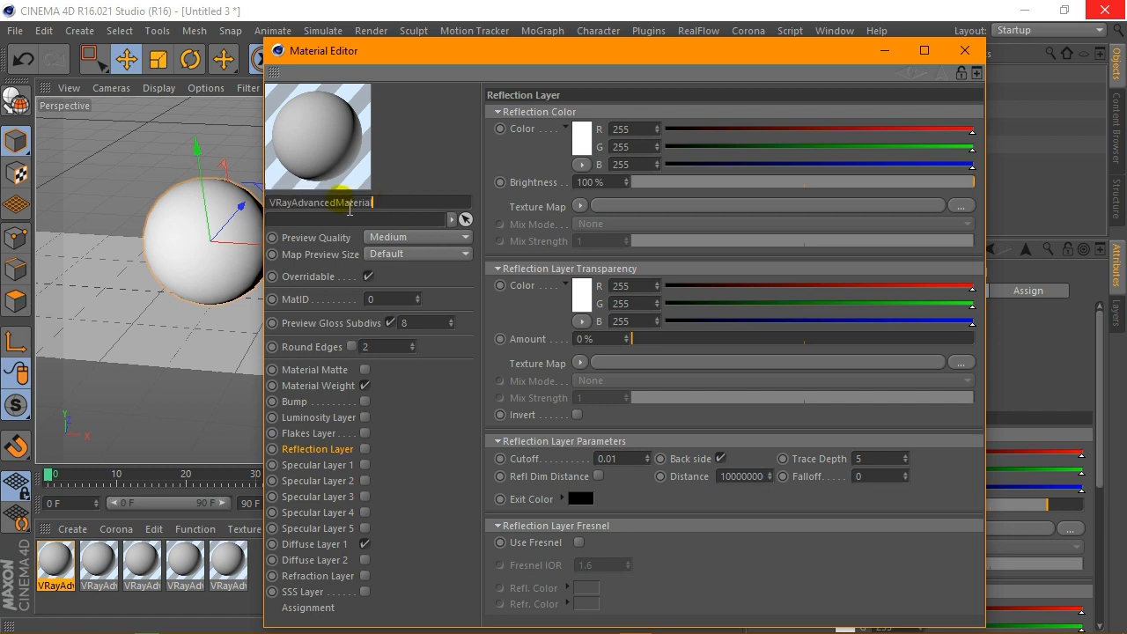
pyautogui.write('plastic vray mat')
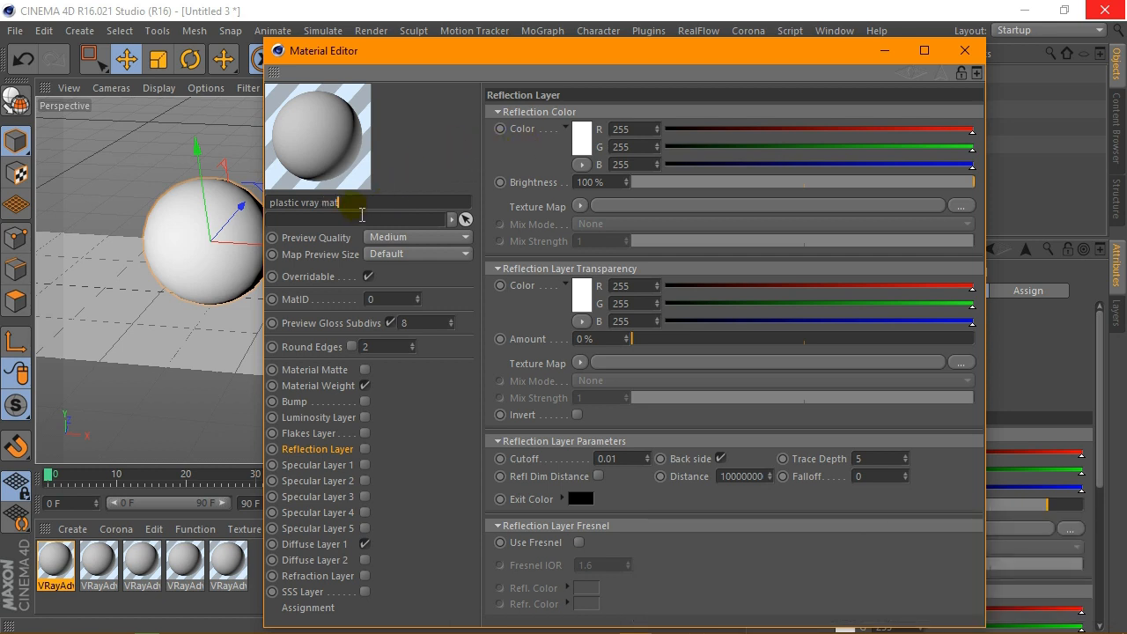
# Step: Set Diffuse Layer 1 of plastic vray mat to 100% brightness and pure red (255, 0, 0)
pyautogui.click(326, 546)
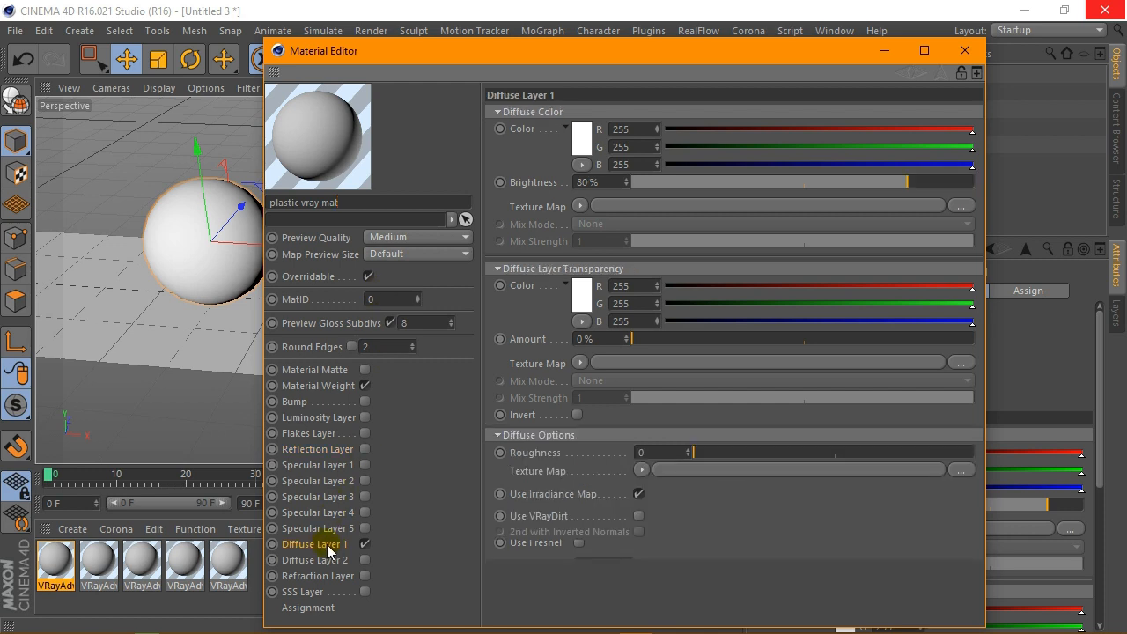
pyautogui.moveTo(918, 186); pyautogui.dragTo(975, 183)
pyautogui.click(584, 132)
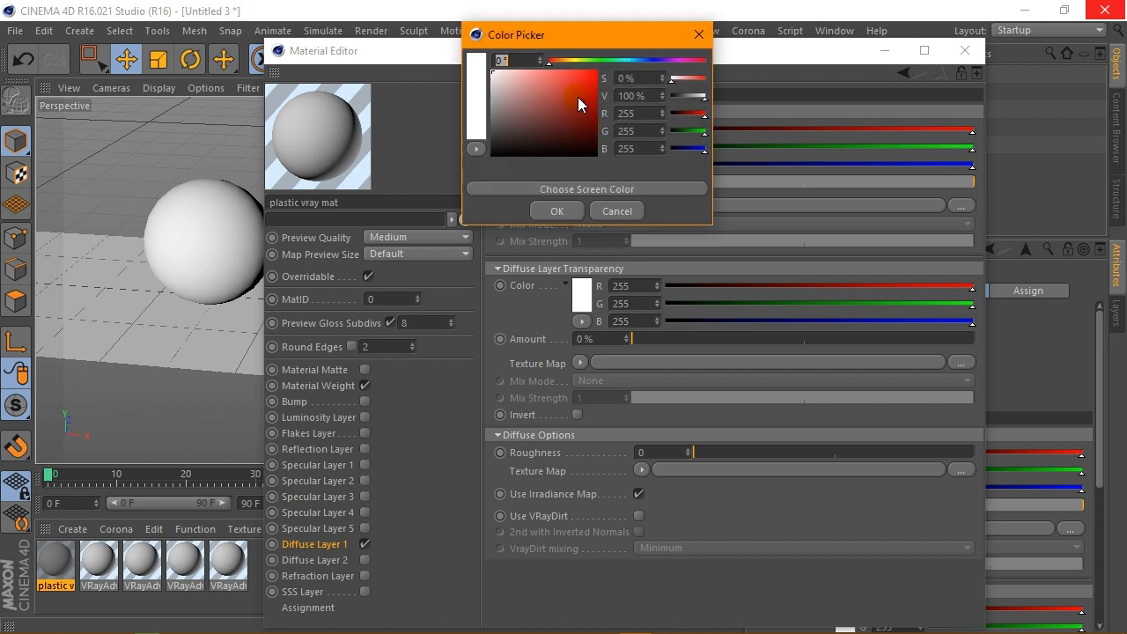
pyautogui.moveTo(577, 97); pyautogui.dragTo(596, 70)
pyautogui.click(552, 213)
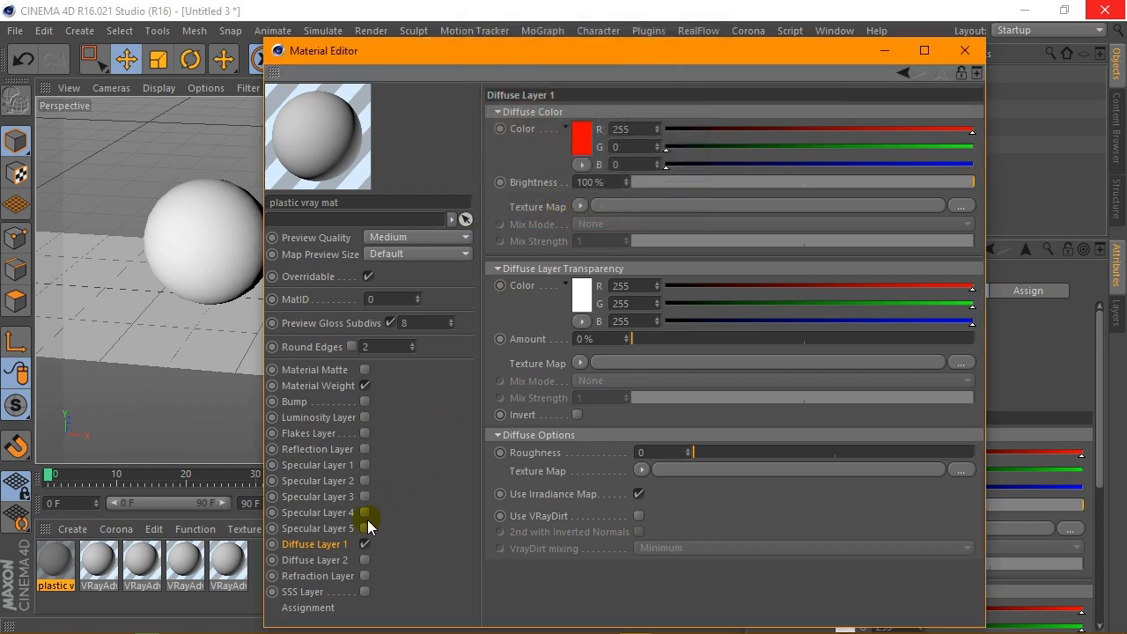
# Step: Enable Specular Layer 5 on plastic vray mat
pyautogui.click(319, 528)
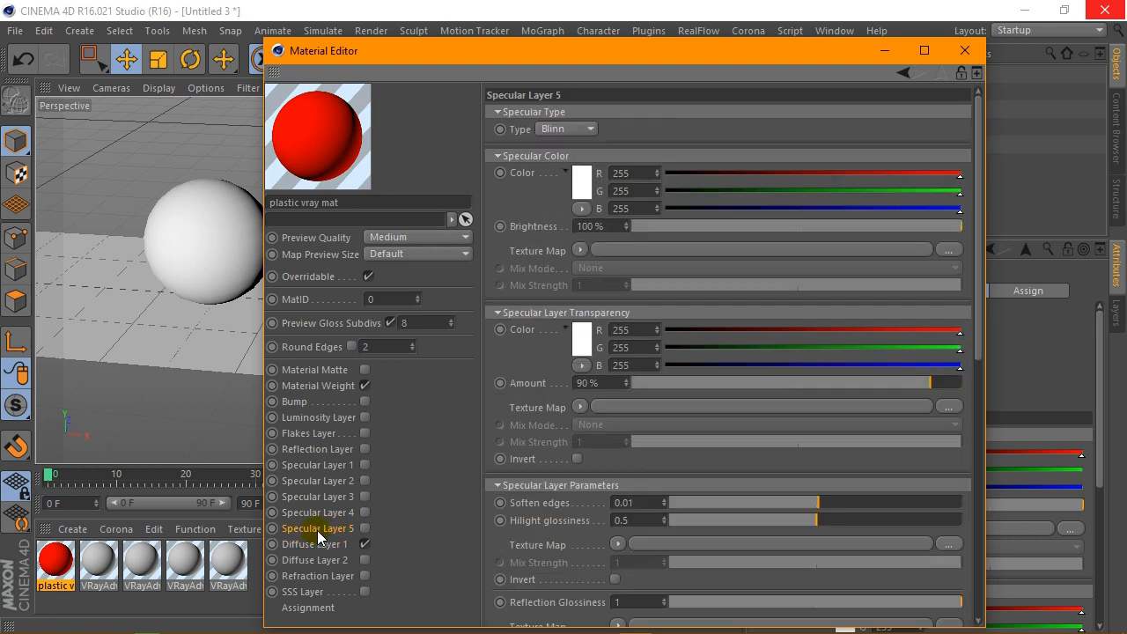
pyautogui.click(363, 528)
pyautogui.click(363, 529)
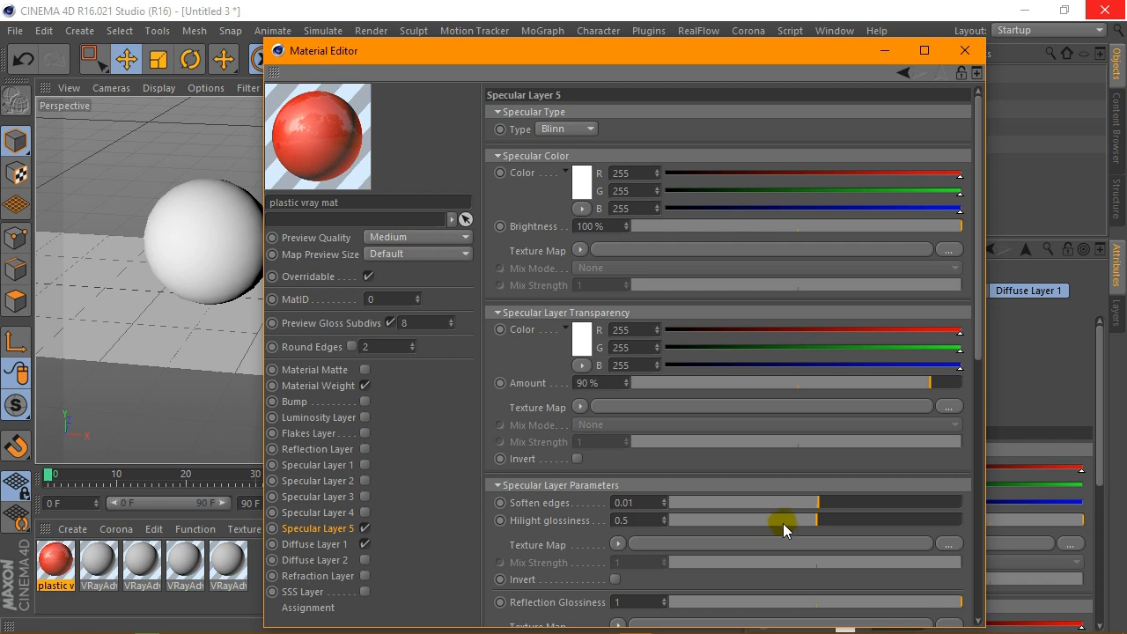
# Step: Try a Soften edges value of -1 on Specular Layer 5 and undo the change
pyautogui.moveTo(816, 503); pyautogui.dragTo(658, 498)
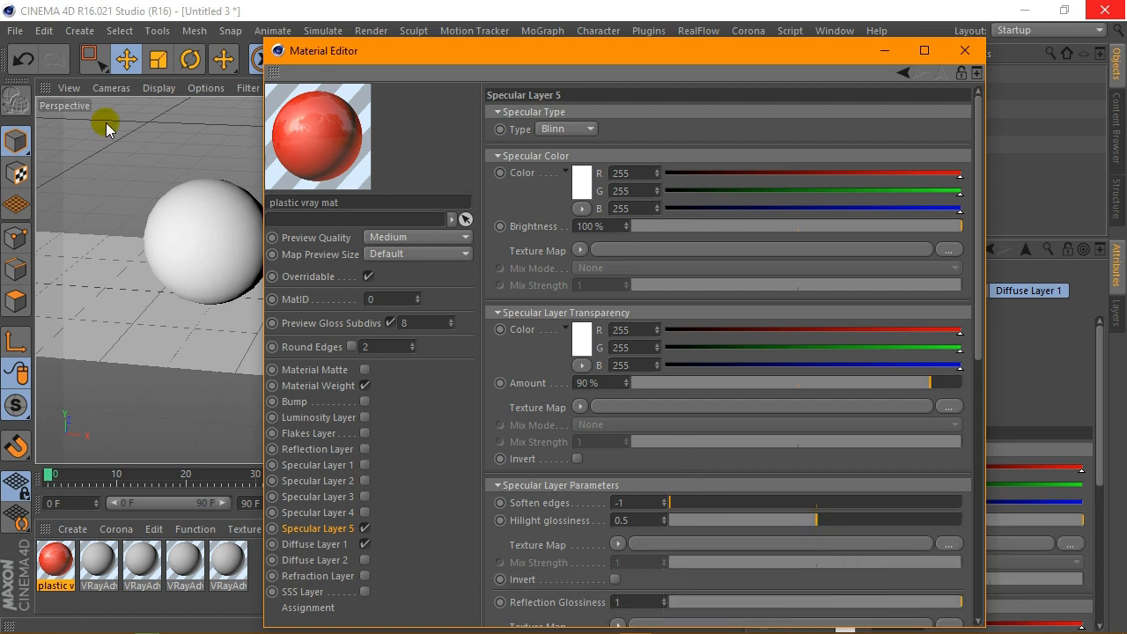
pyautogui.click(43, 31)
pyautogui.click(63, 59)
pyautogui.click(64, 59)
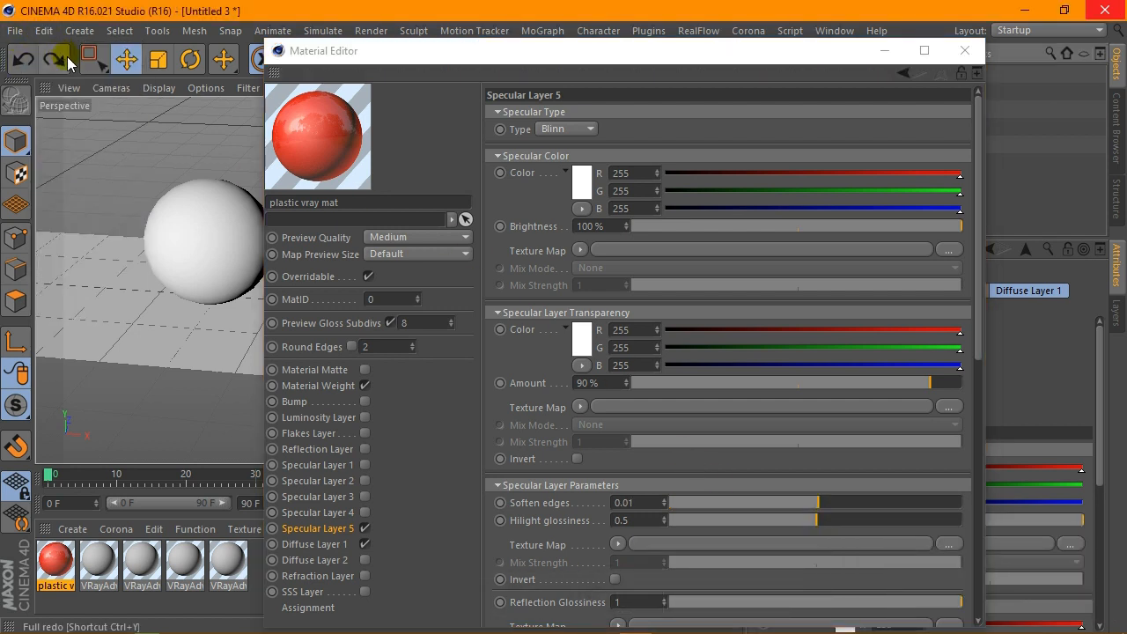
# Step: Set Specular Layer 5's Hilight glossiness to 0, and try Specular Layer 4 before disabling it again
pyautogui.moveTo(822, 527); pyautogui.dragTo(685, 521)
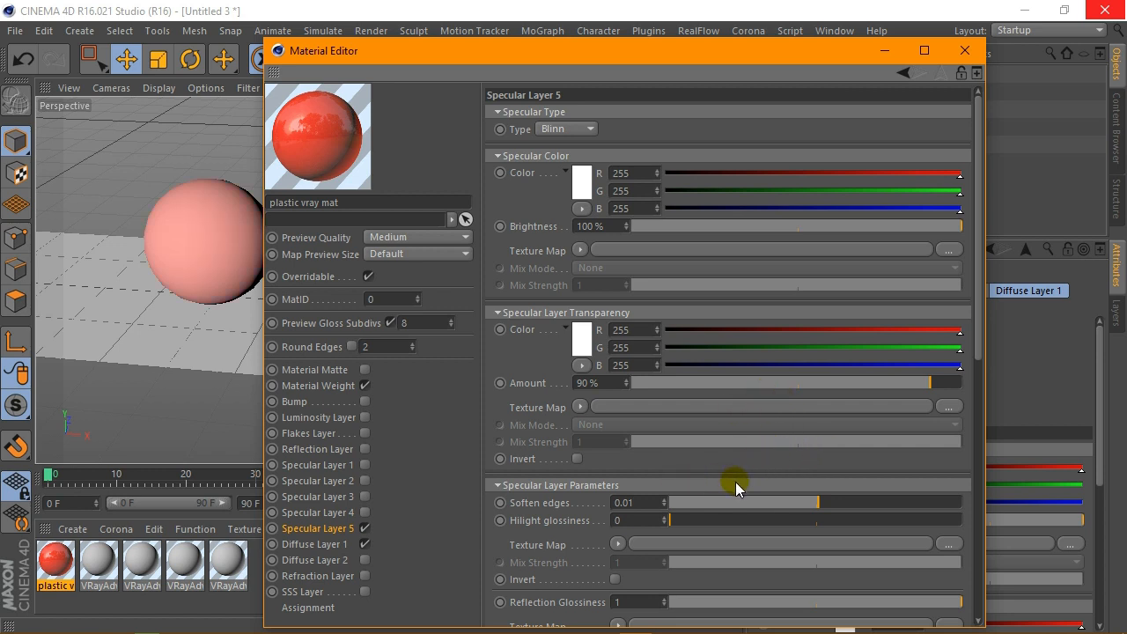
pyautogui.click(363, 513)
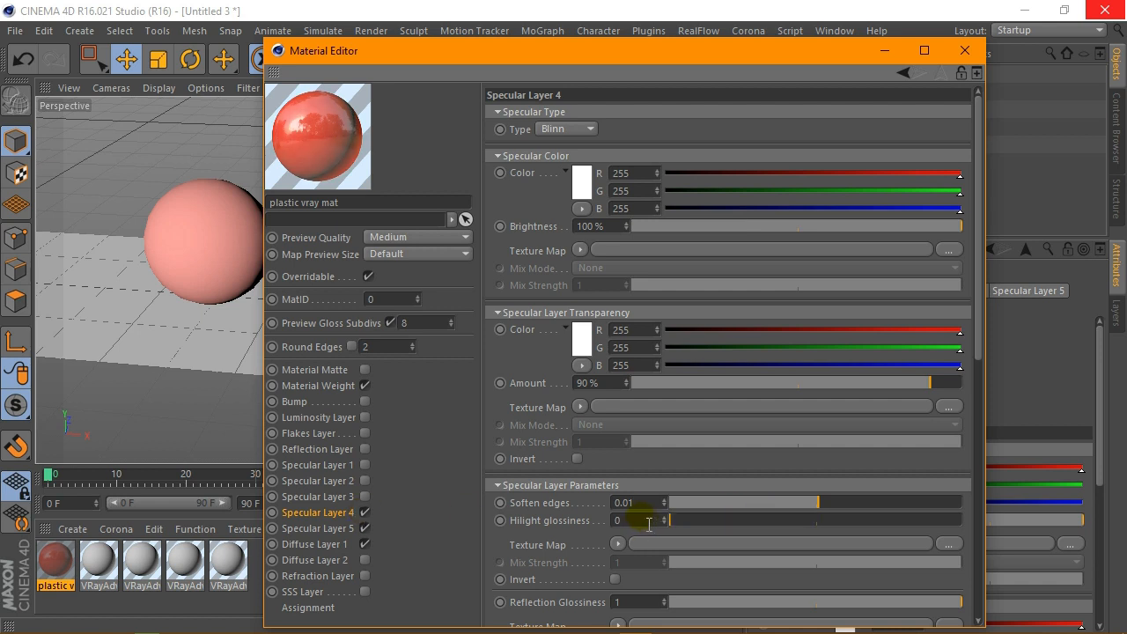
pyautogui.click(364, 512)
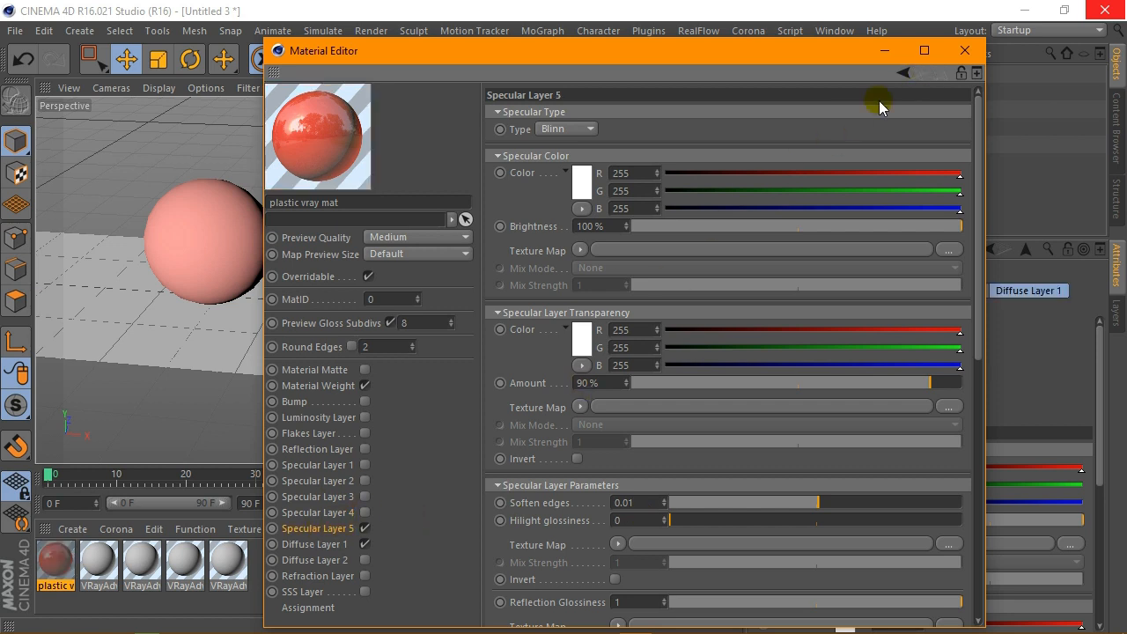
# Step: Render the viewport to preview the red plastic sphere, and review the settings of plastic vray mat
pyautogui.click(965, 50)
pyautogui.moveTo(687, 87); pyautogui.dragTo(714, 104)
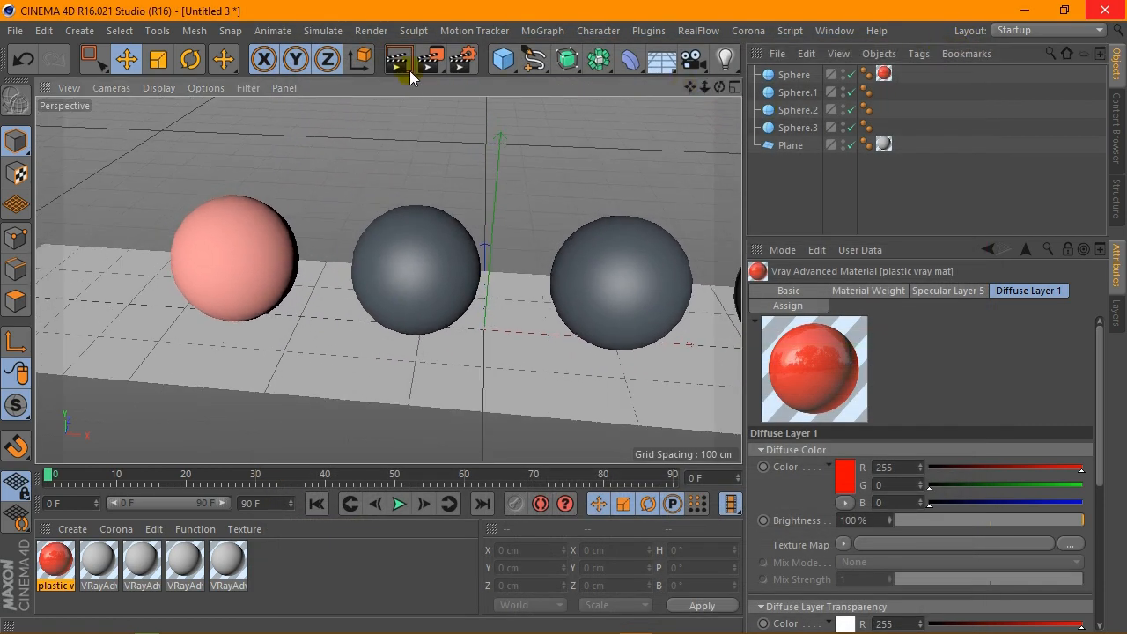
pyautogui.click(398, 62)
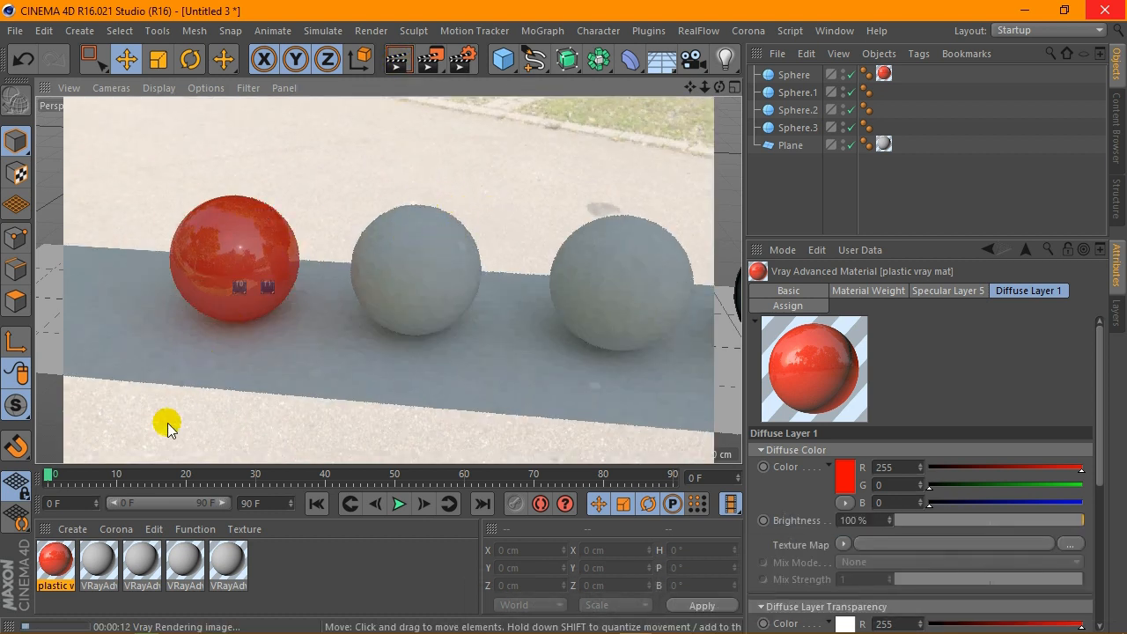
pyautogui.doubleClick(55, 559)
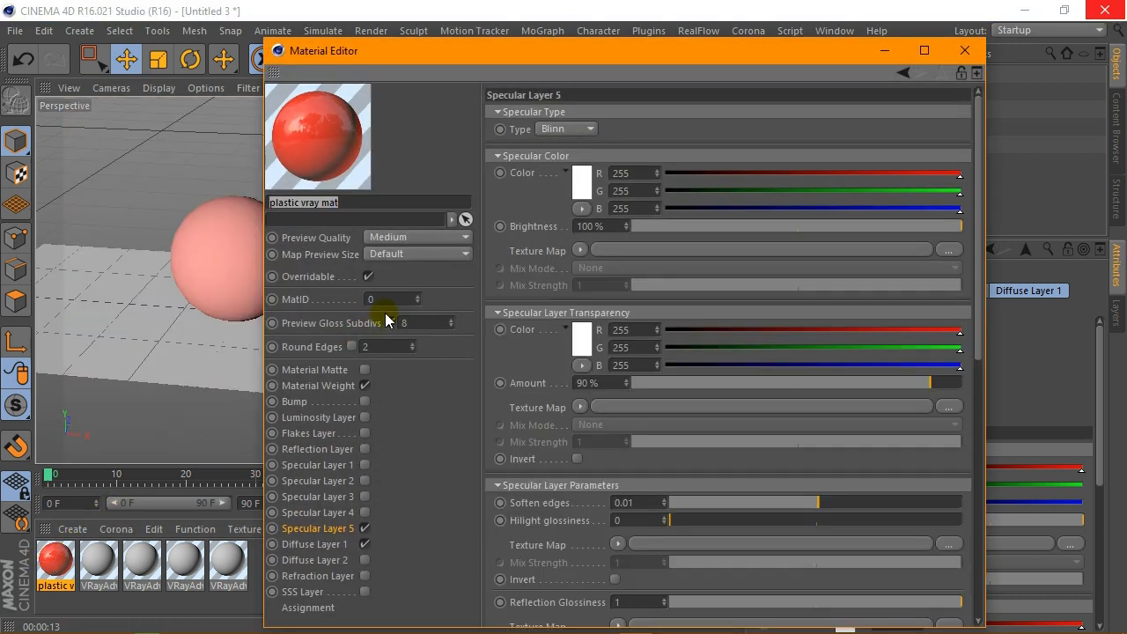
pyautogui.click(429, 177)
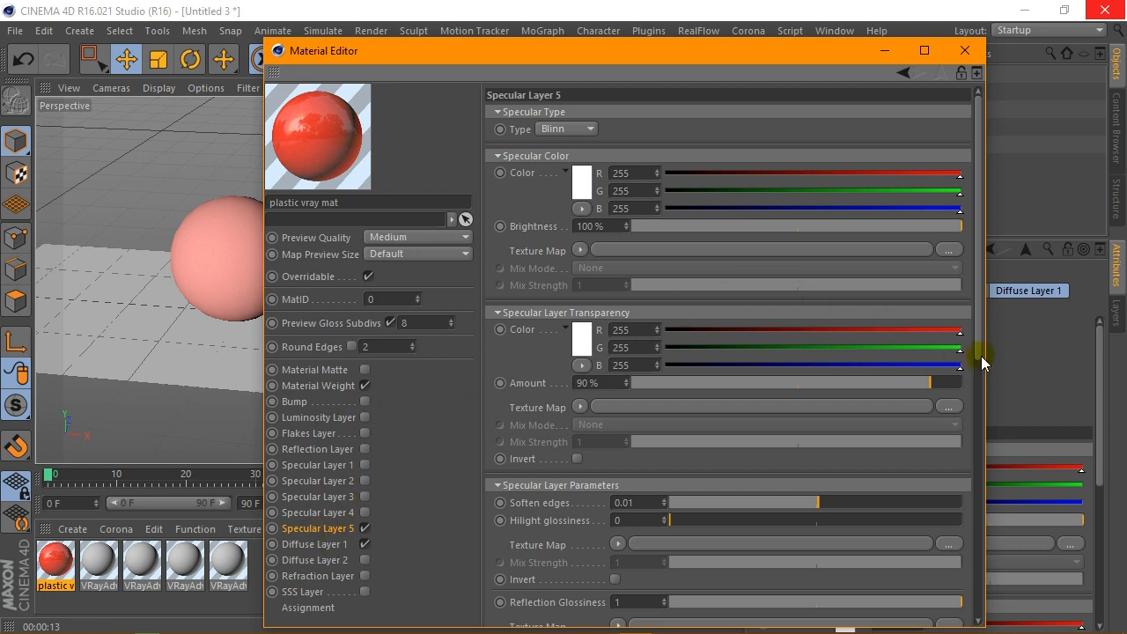
pyautogui.click(961, 51)
# Step: Open the second V-Ray material for editing and rename it metal vray mat
pyautogui.click(99, 563)
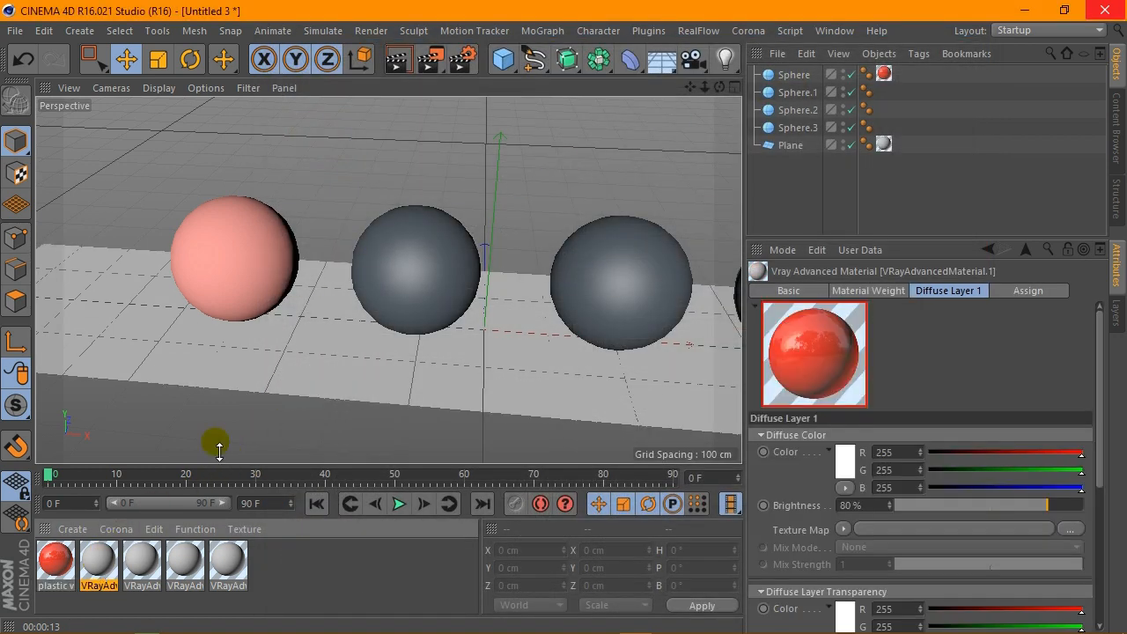
pyautogui.doubleClick(99, 563)
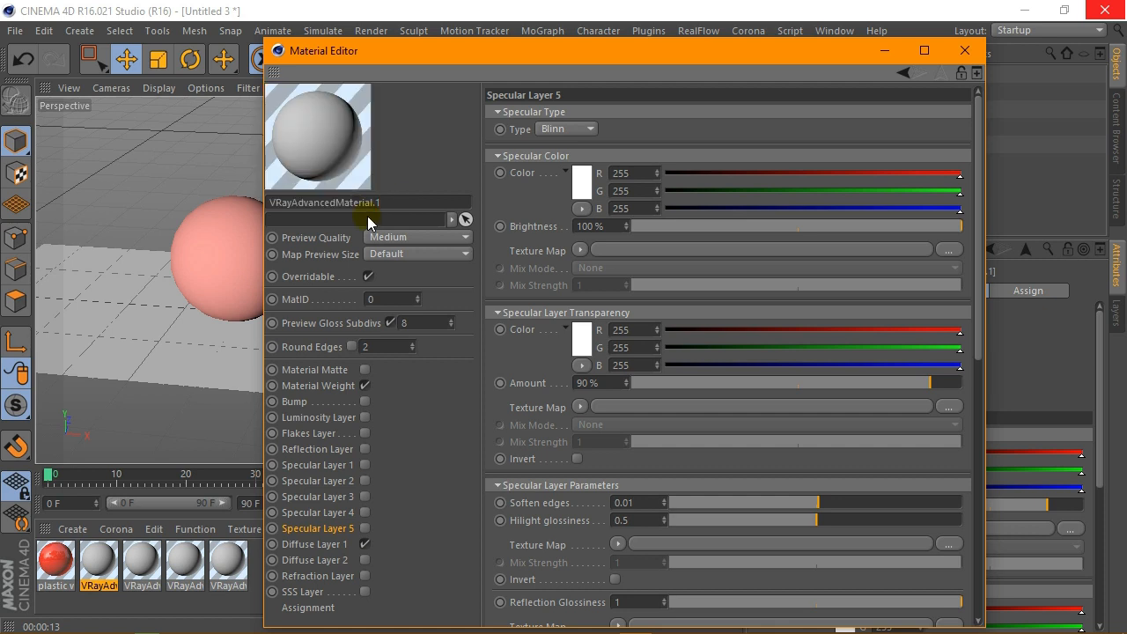
pyautogui.doubleClick(331, 205)
pyautogui.write('metal vray mat')
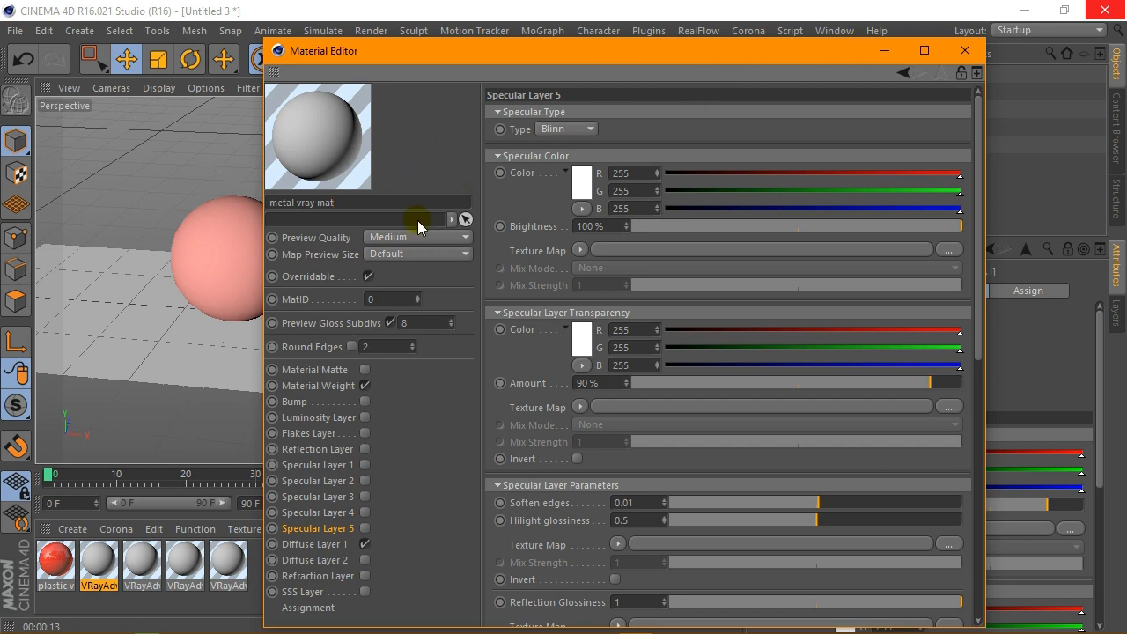
# Step: Set the Diffuse Layer 1 color of metal vray mat to golden orange (255, 178, 0)
pyautogui.click(317, 543)
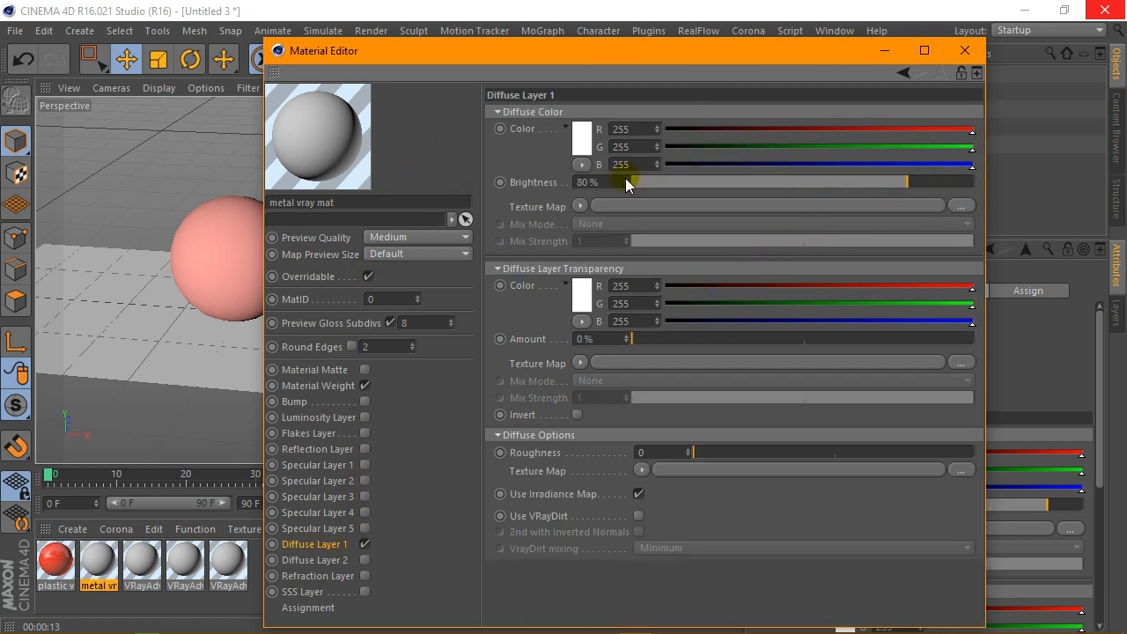
pyautogui.click(581, 138)
pyautogui.click(561, 59)
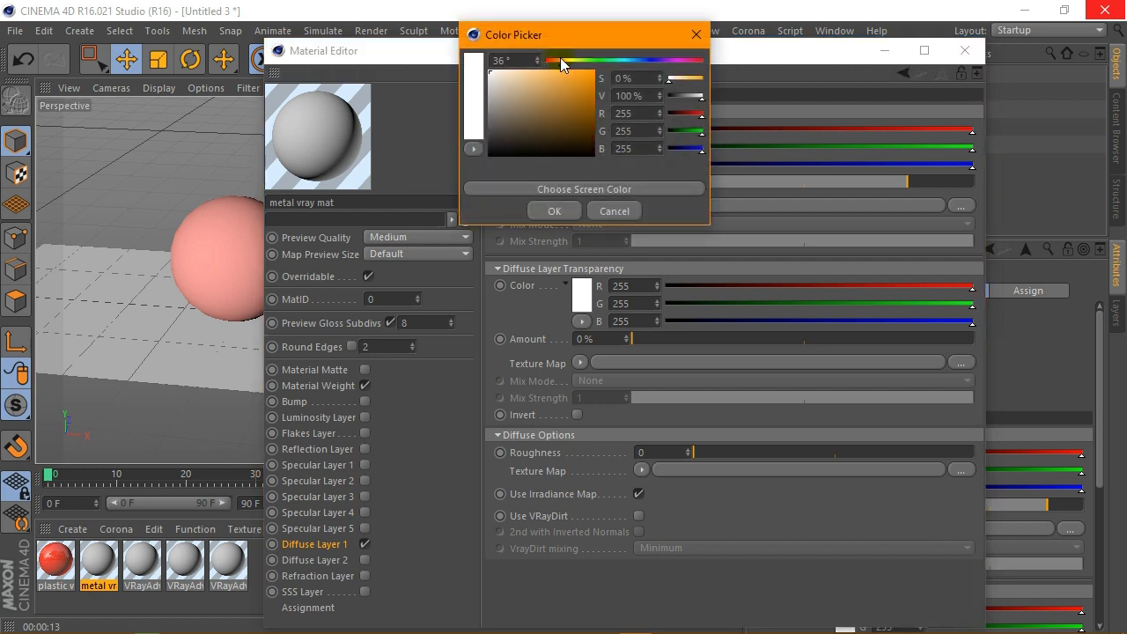
pyautogui.moveTo(564, 74); pyautogui.dragTo(596, 66)
pyautogui.click(565, 60)
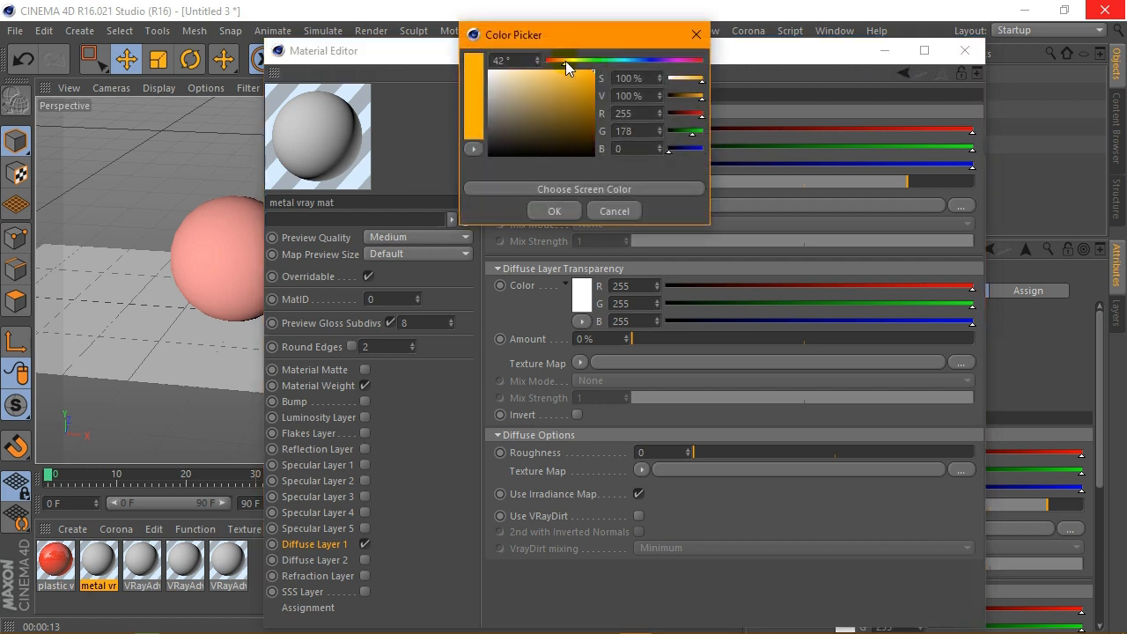
pyautogui.click(558, 211)
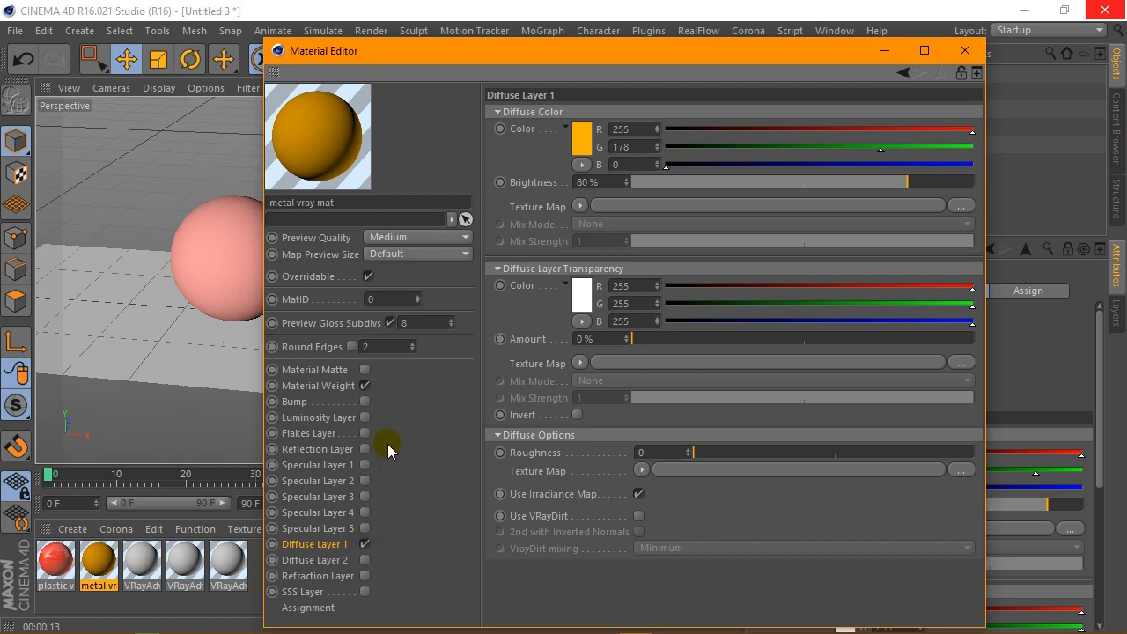
# Step: Enable Specular Layer 5 on metal vray mat and set its transparency amount to 0%
pyautogui.click(342, 528)
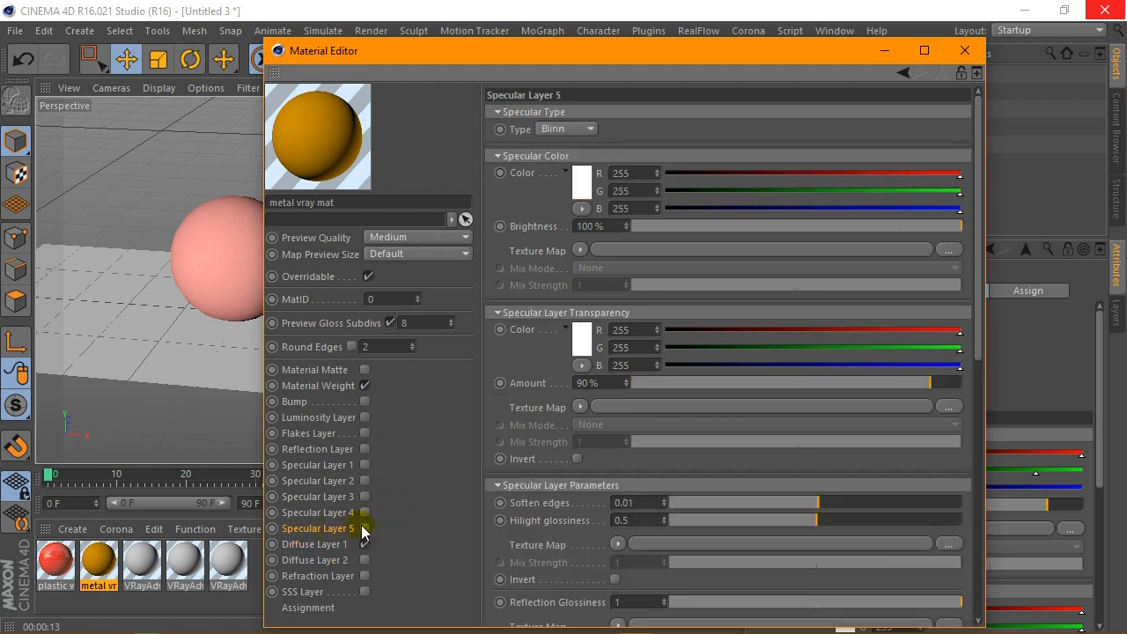
pyautogui.click(365, 528)
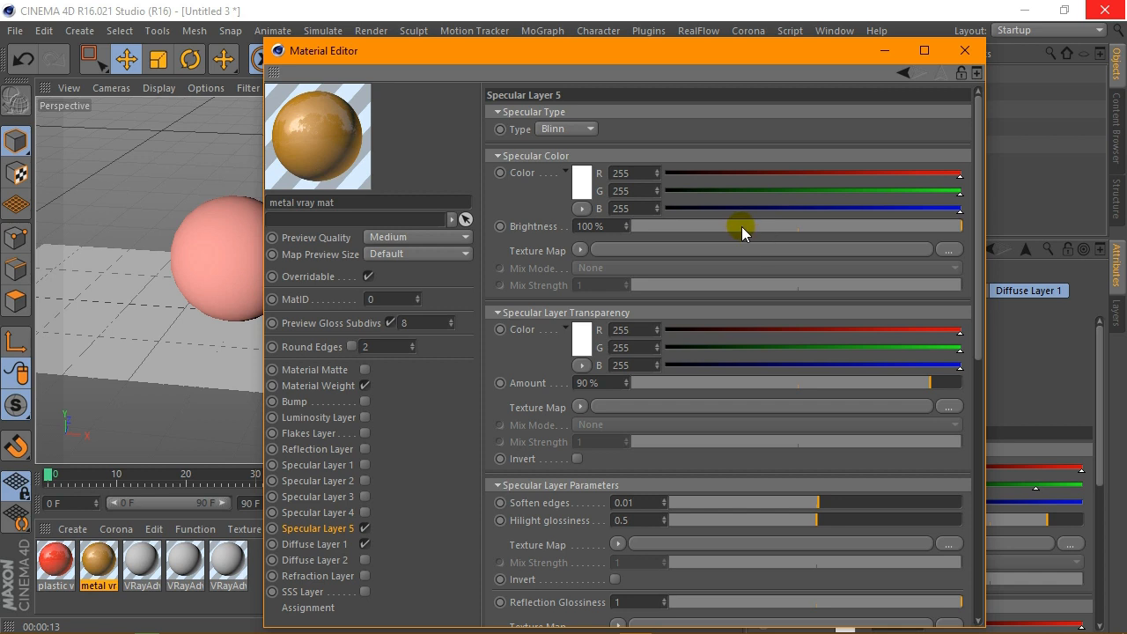
pyautogui.moveTo(838, 374); pyautogui.dragTo(598, 398)
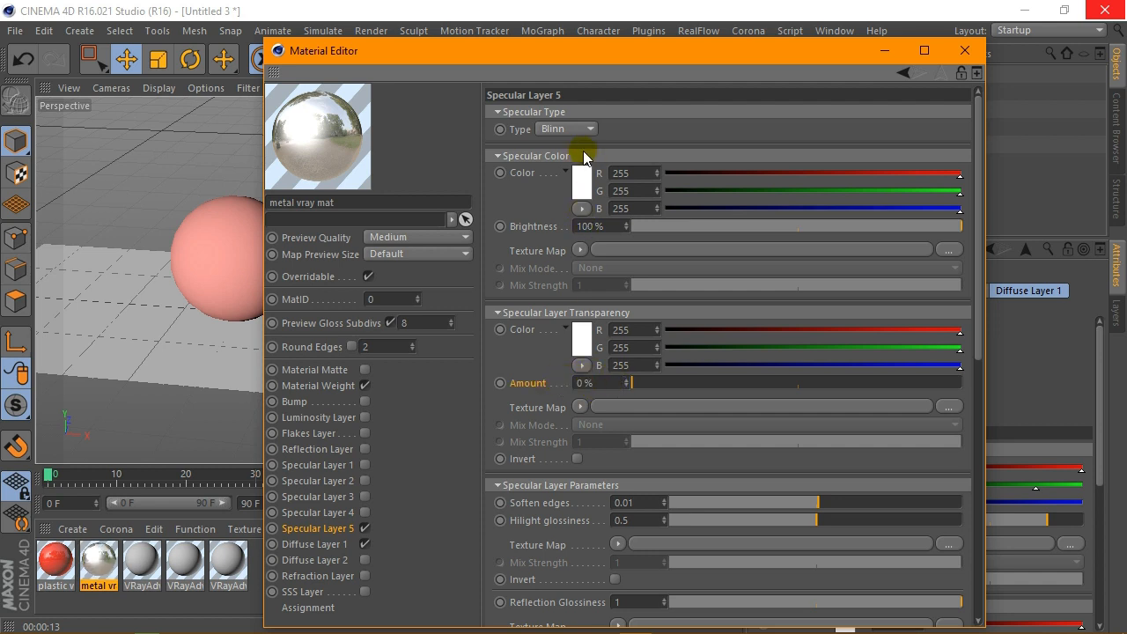
# Step: Set the Specular Layer 5 color of metal vray mat to golden orange (255, 185, 65) and close the material editor
pyautogui.click(583, 178)
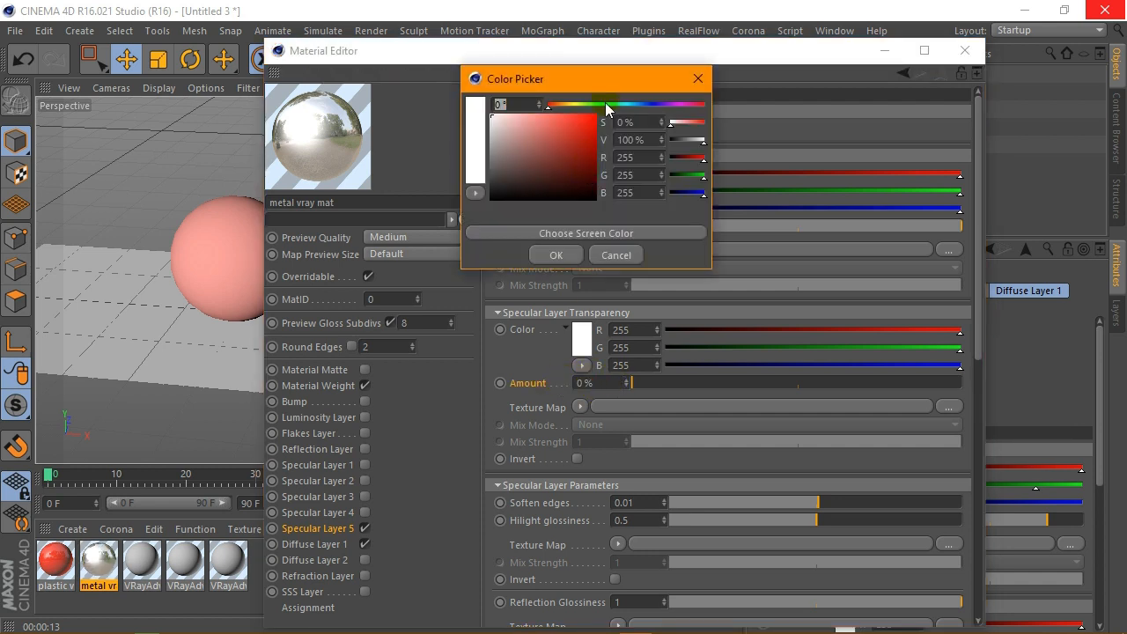
pyautogui.moveTo(561, 122); pyautogui.dragTo(555, 113)
pyautogui.moveTo(552, 105)
pyautogui.mouseDown()
pyautogui.moveTo(602, 113)
pyautogui.moveTo(564, 106)
pyautogui.mouseUp()
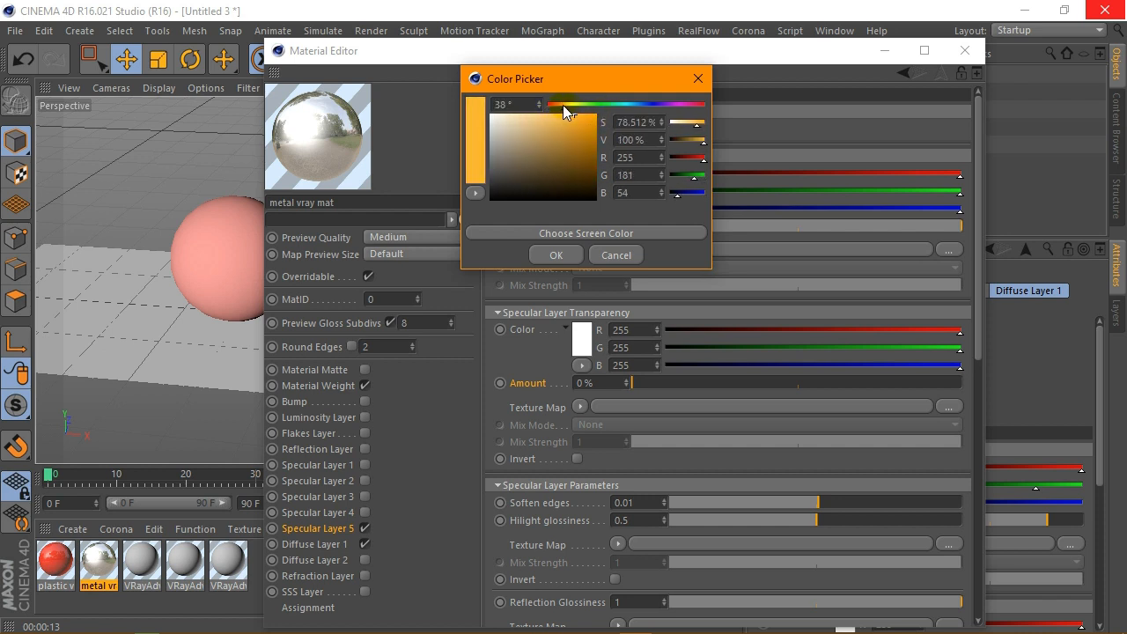
pyautogui.click(555, 255)
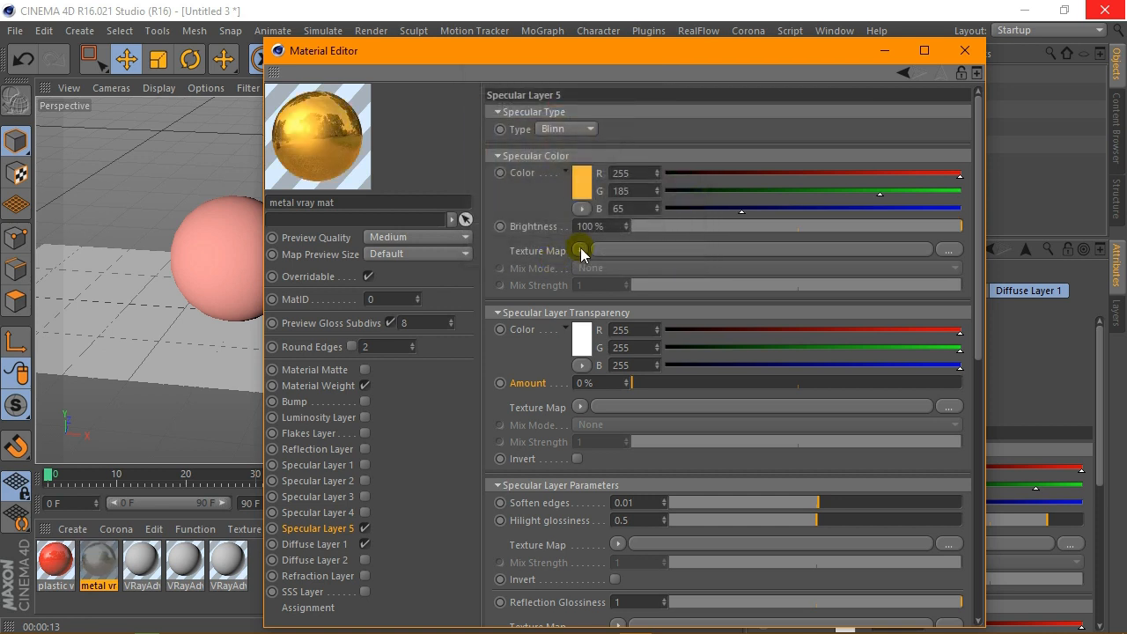
pyautogui.moveTo(980, 214); pyautogui.dragTo(974, 332)
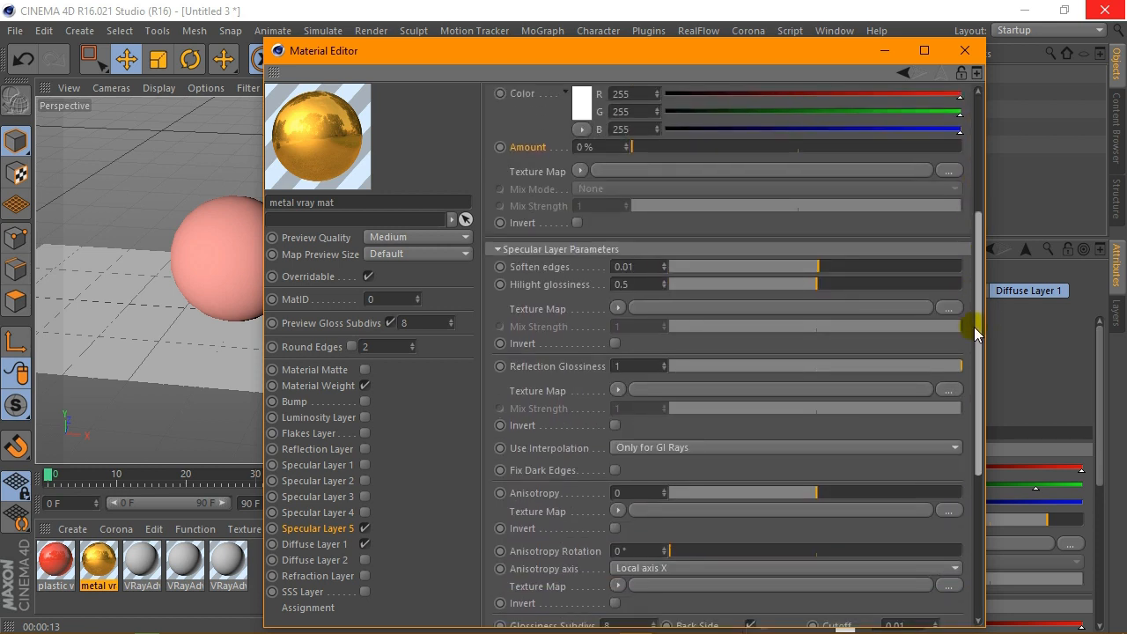
pyautogui.click(966, 50)
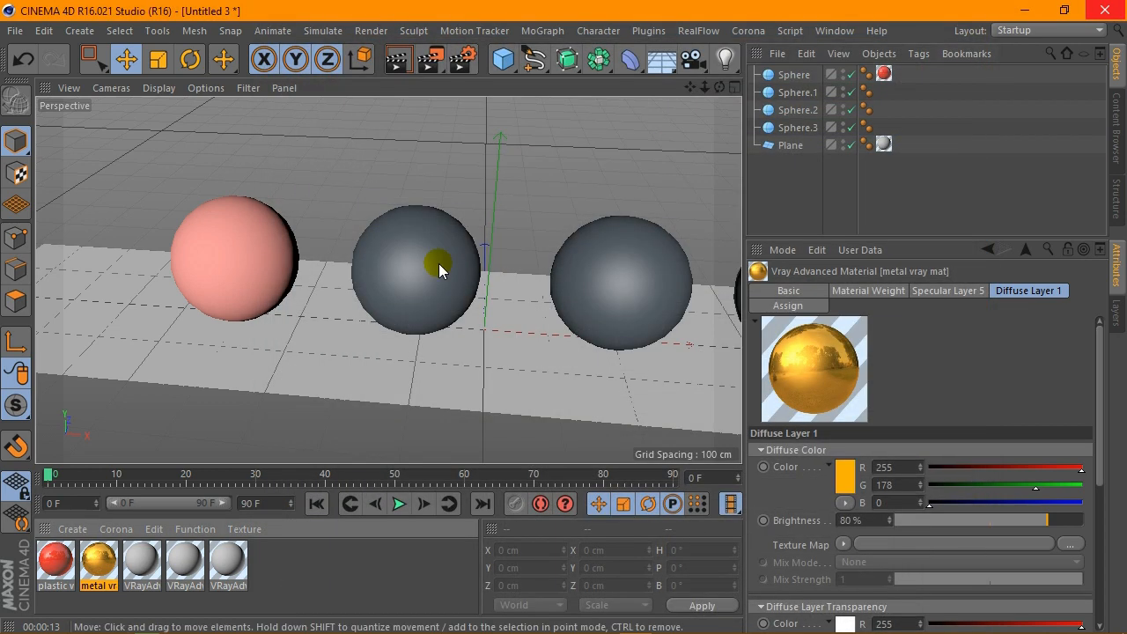
# Step: Apply metal vray mat to Sphere.1 and render the viewport to preview it
pyautogui.moveTo(99, 560); pyautogui.dragTo(795, 99)
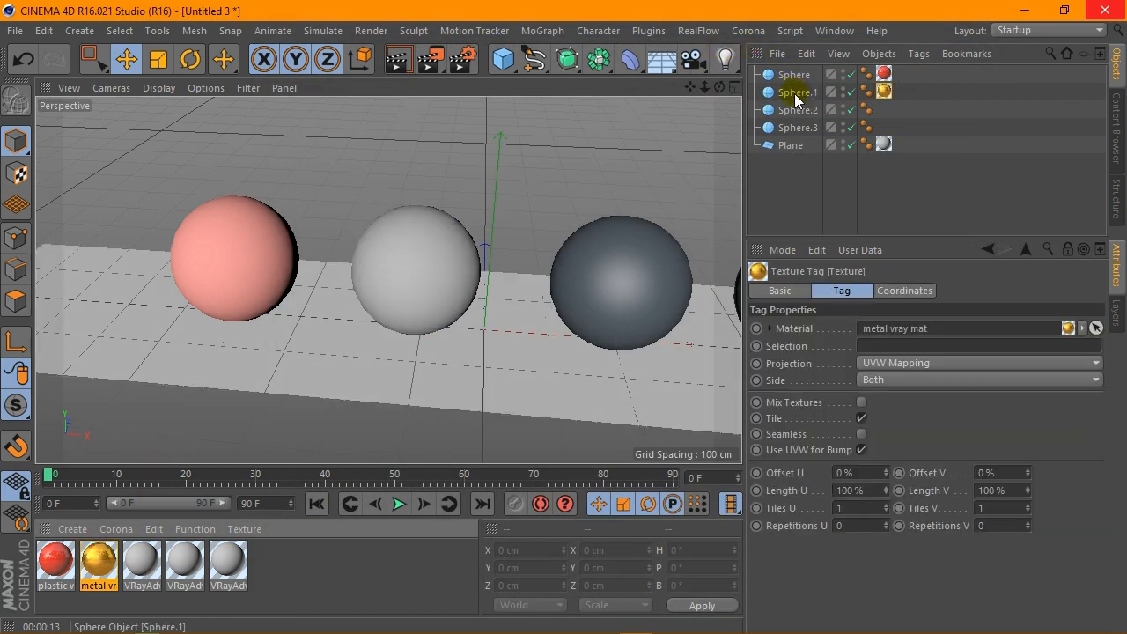
pyautogui.click(398, 64)
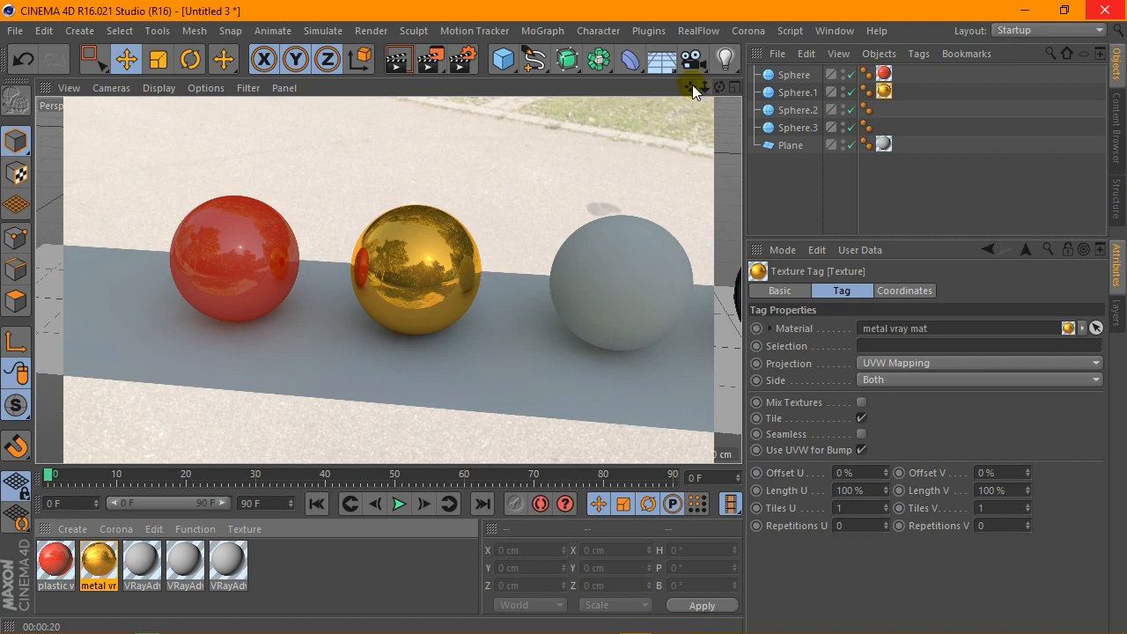
pyautogui.moveTo(691, 86); pyautogui.dragTo(592, 99)
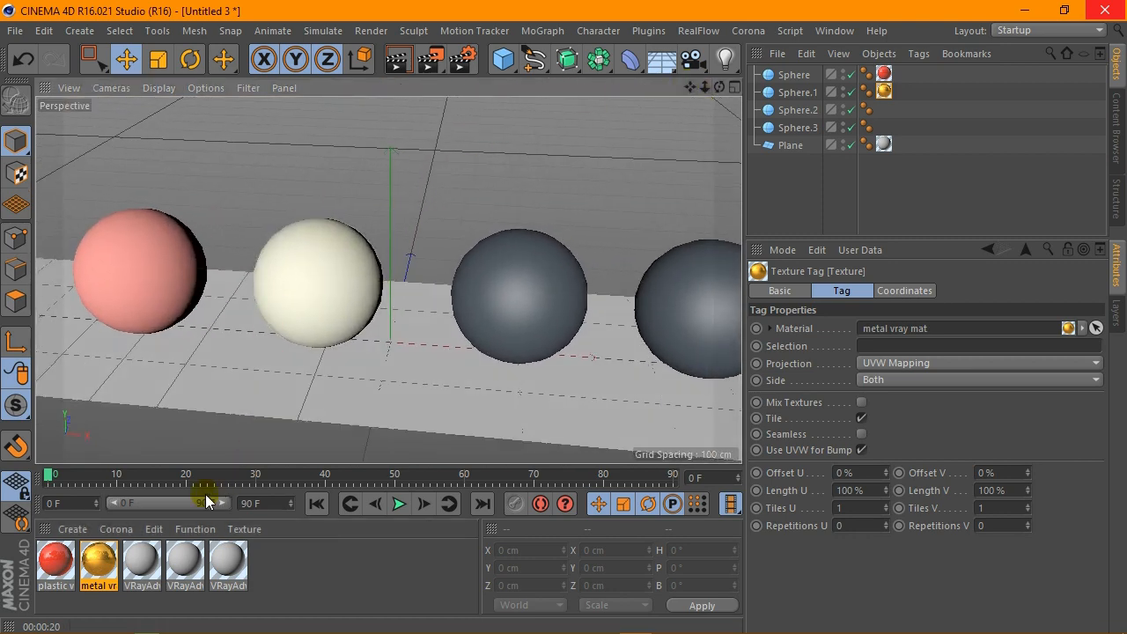
# Step: Open the third V-Ray material for editing and rename it glass vray mat
pyautogui.doubleClick(132, 562)
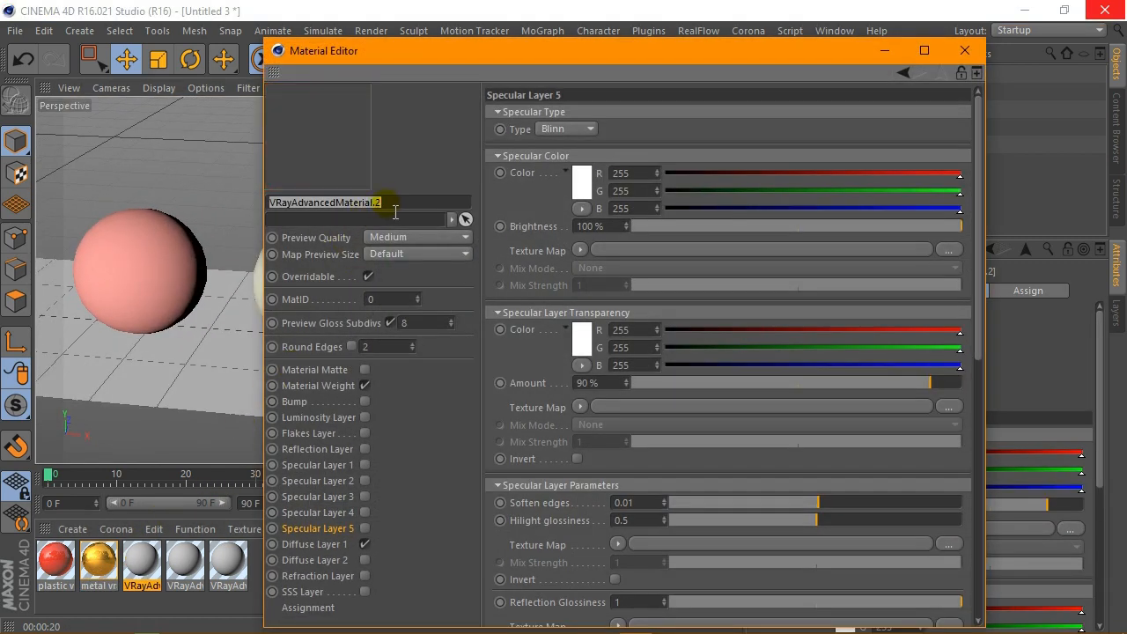
pyautogui.write('d')
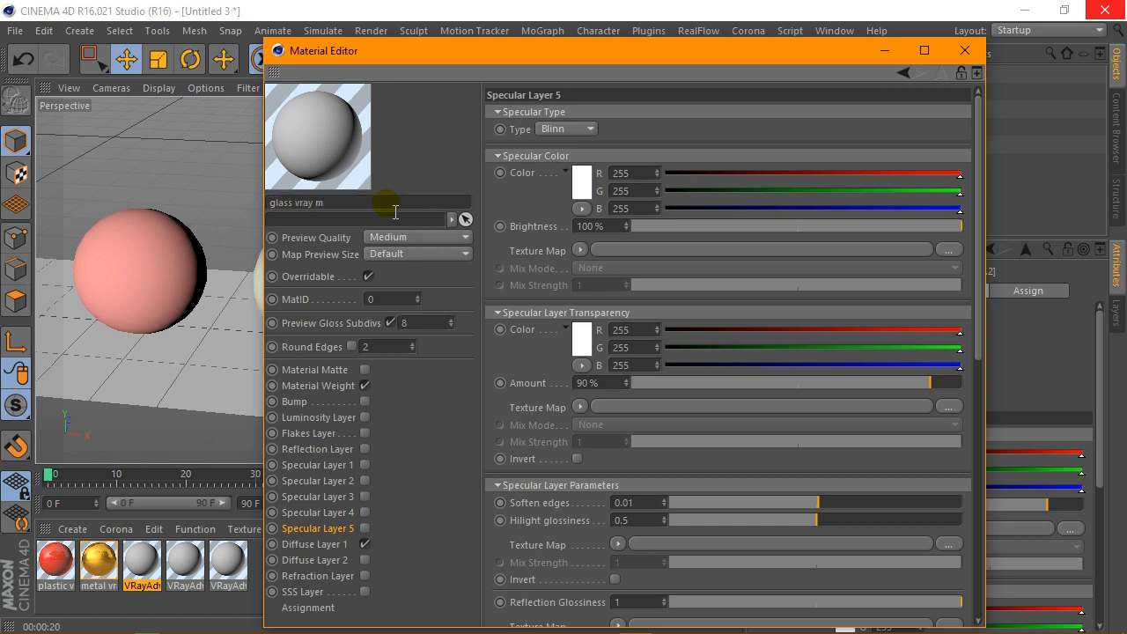
pyautogui.press('Return')
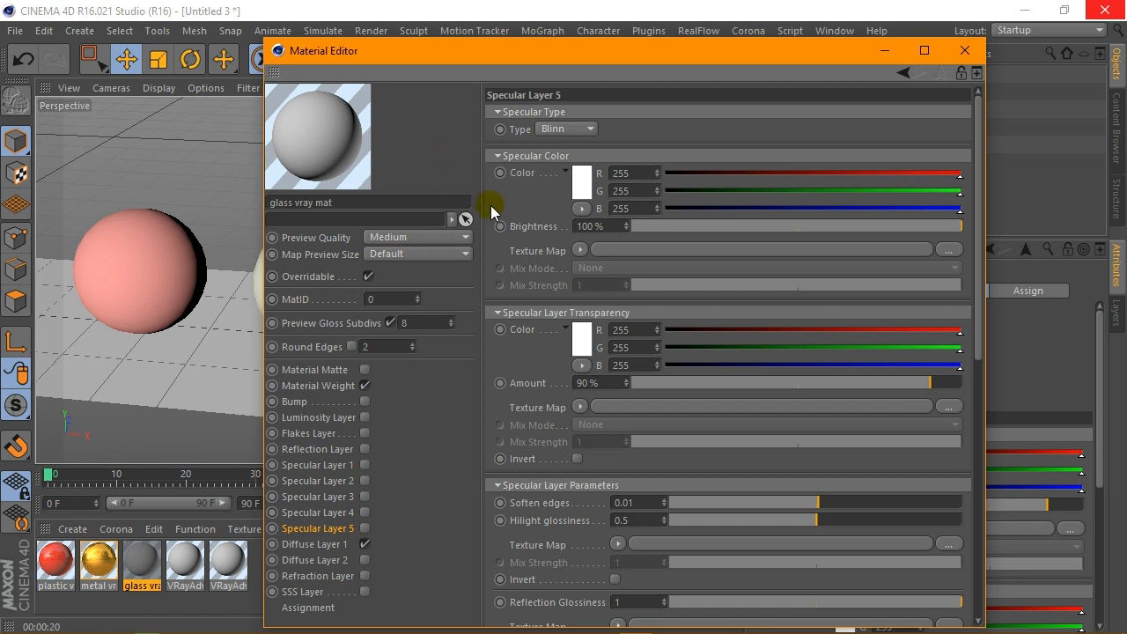
# Step: Enable Specular Layer 5 on glass vray mat and set its transparency amount to 70%
pyautogui.moveTo(494, 54); pyautogui.dragTo(484, 35)
pyautogui.click(327, 522)
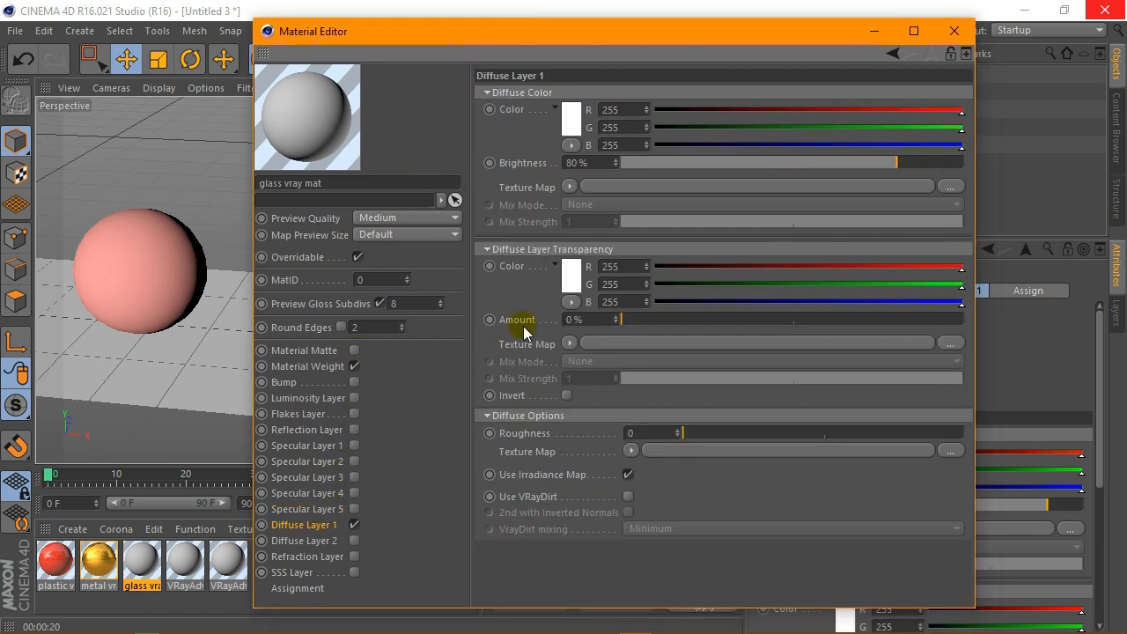
pyautogui.click(302, 510)
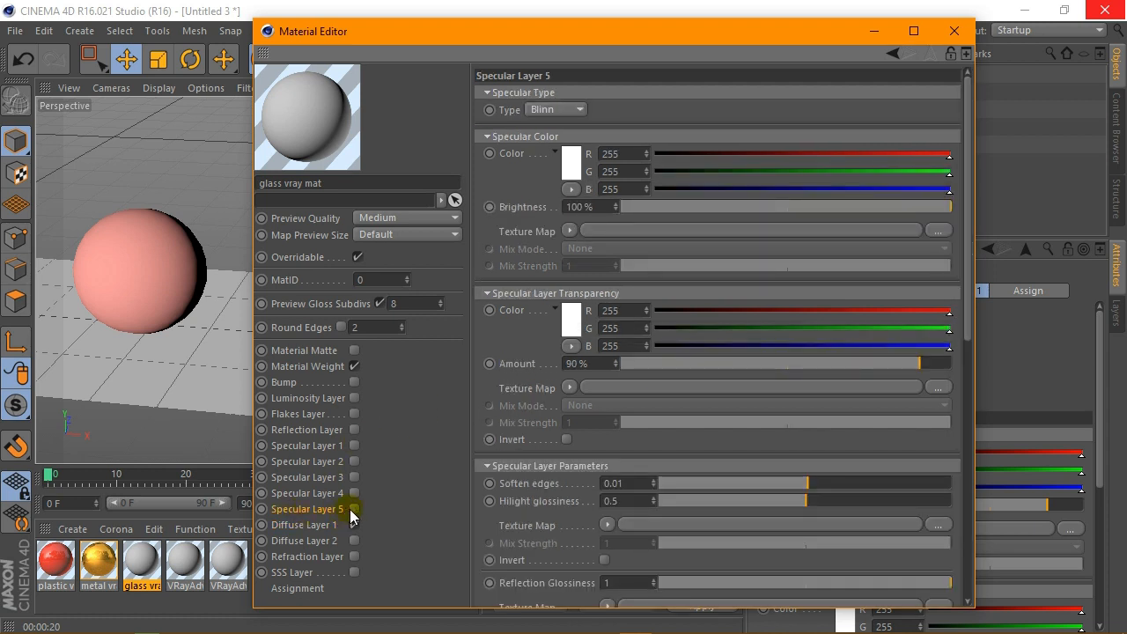
pyautogui.click(354, 509)
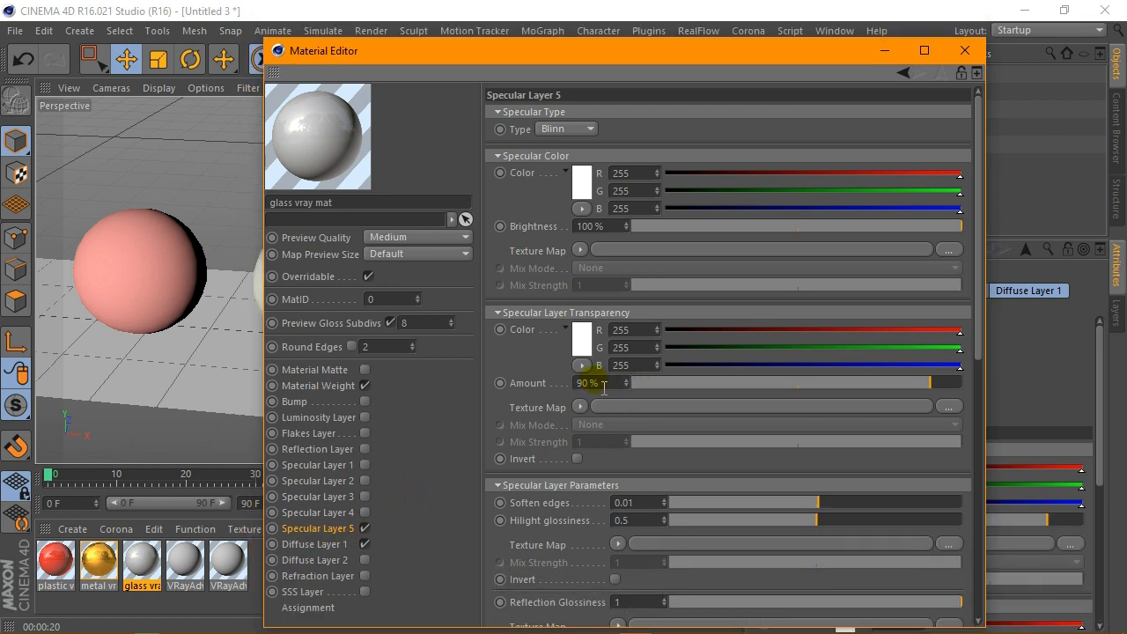
pyautogui.doubleClick(611, 383)
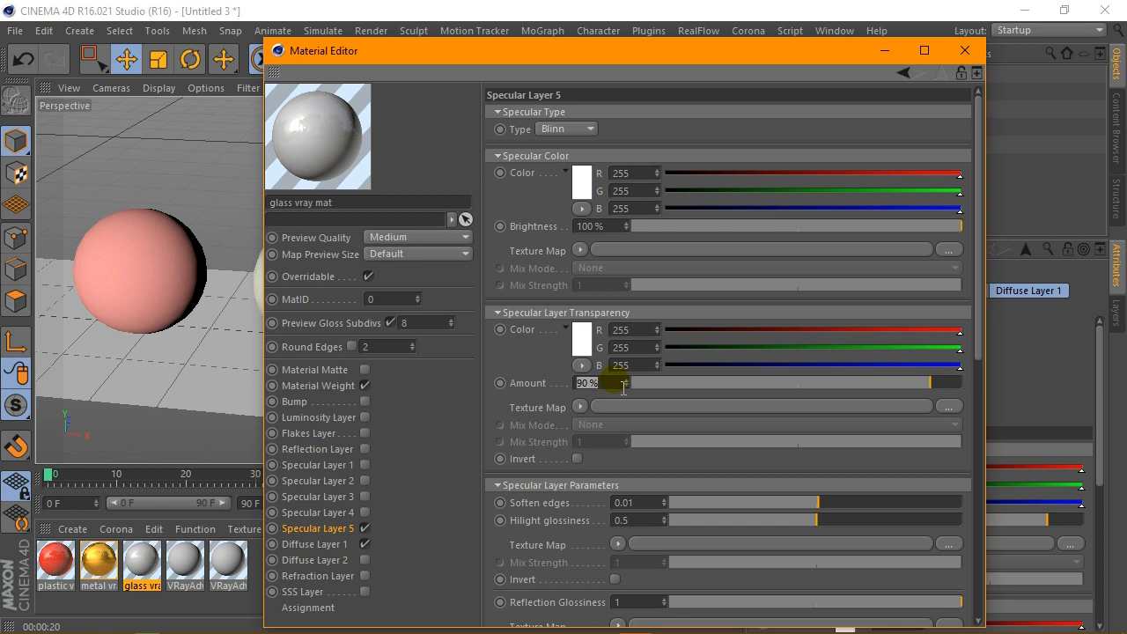
pyautogui.write('70')
pyautogui.press('Return')
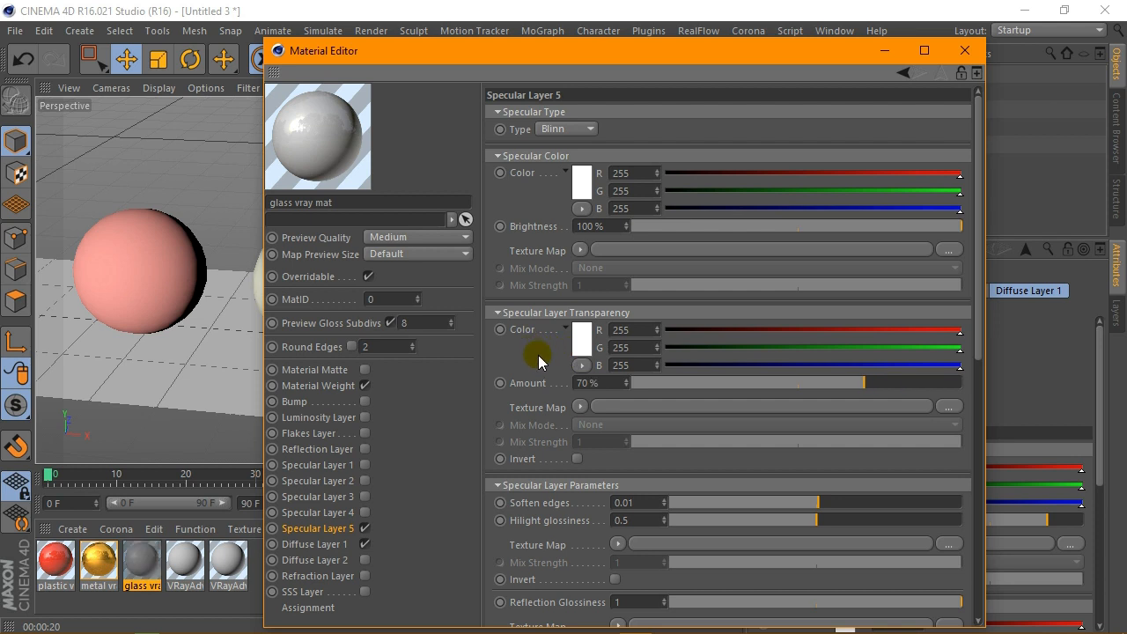
# Step: Set the Diffuse Layer 1 brightness of glass vray mat to 99% and its transparency amount to 100%
pyautogui.click(316, 542)
pyautogui.moveTo(608, 182); pyautogui.dragTo(509, 180)
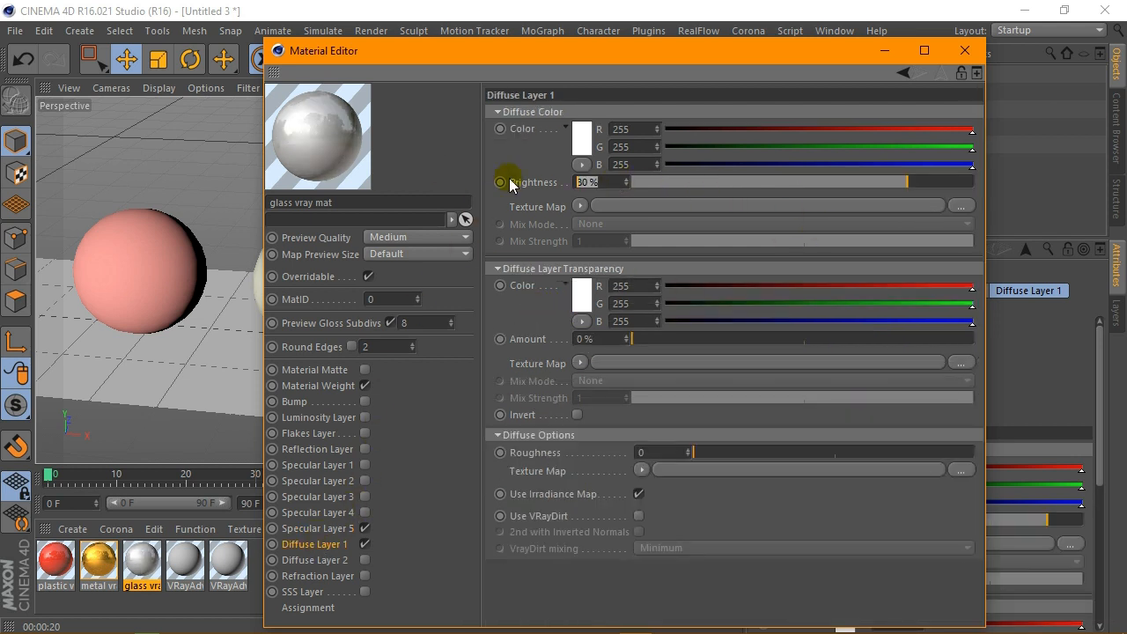
pyautogui.write('99')
pyautogui.press('Return')
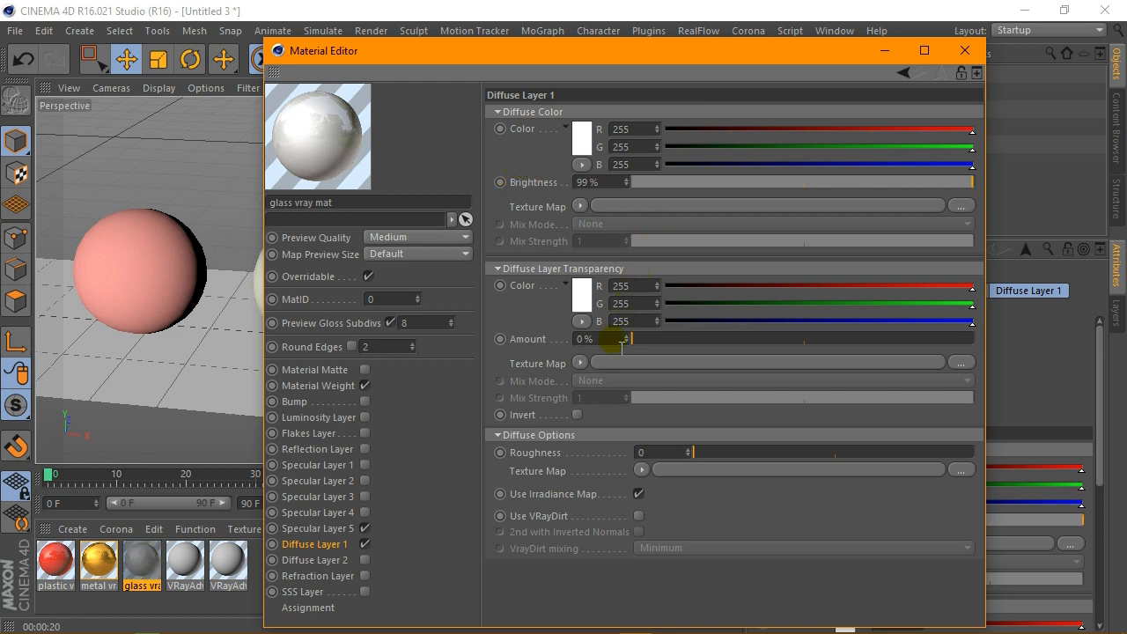
pyautogui.moveTo(622, 343); pyautogui.dragTo(943, 345)
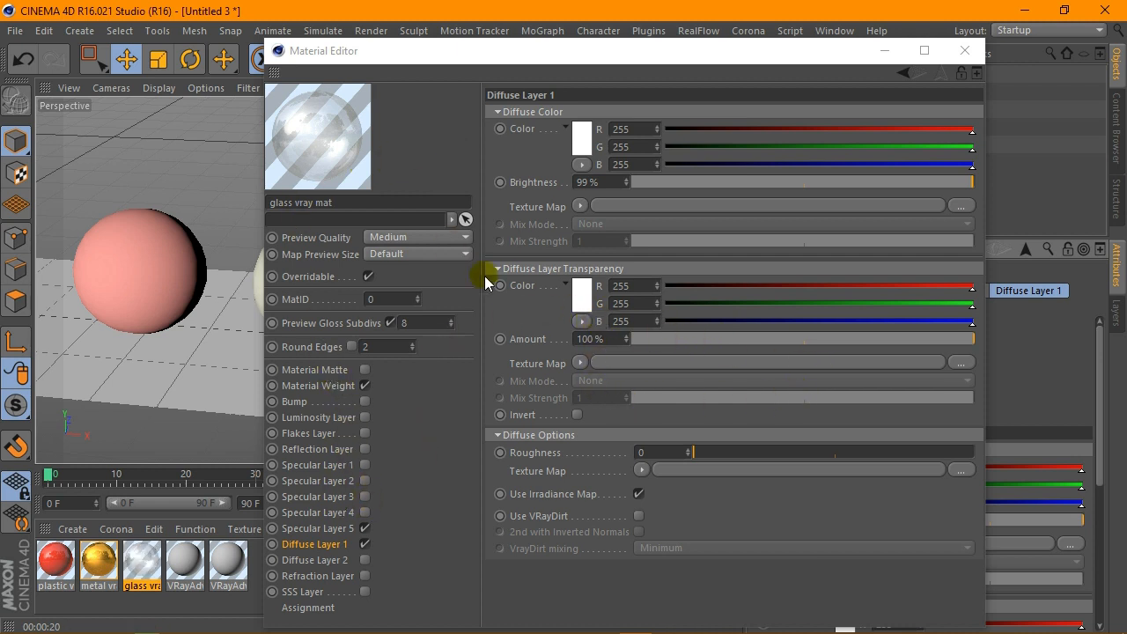
pyautogui.click(339, 530)
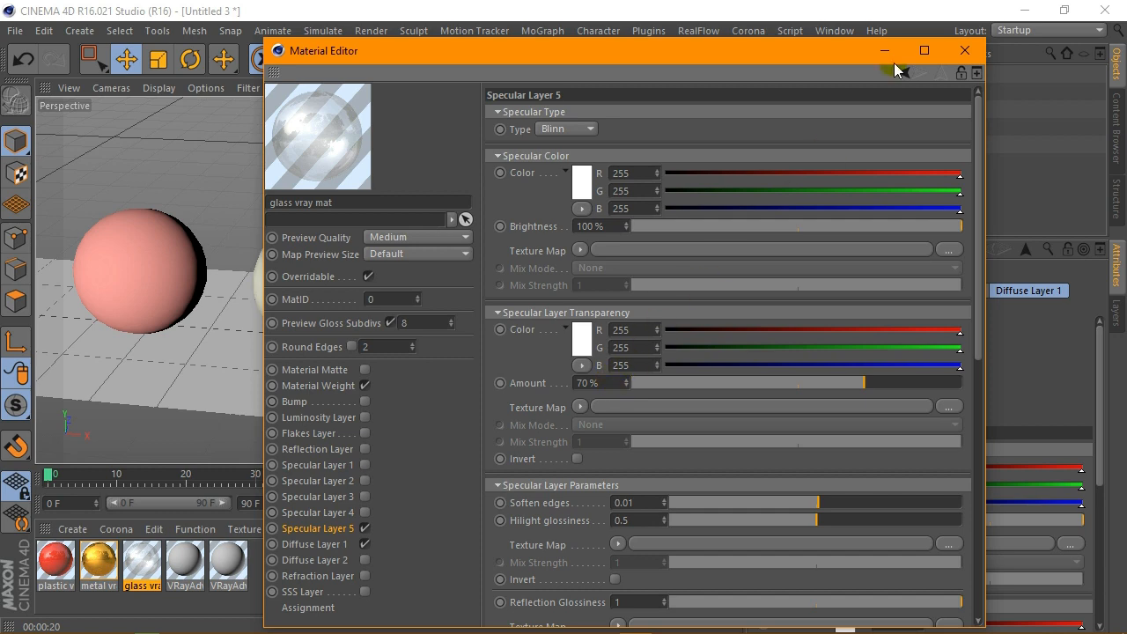
pyautogui.click(963, 49)
# Step: Apply glass vray mat to Sphere.2 and render the viewport with all four spheres in view
pyautogui.moveTo(143, 548); pyautogui.dragTo(803, 112)
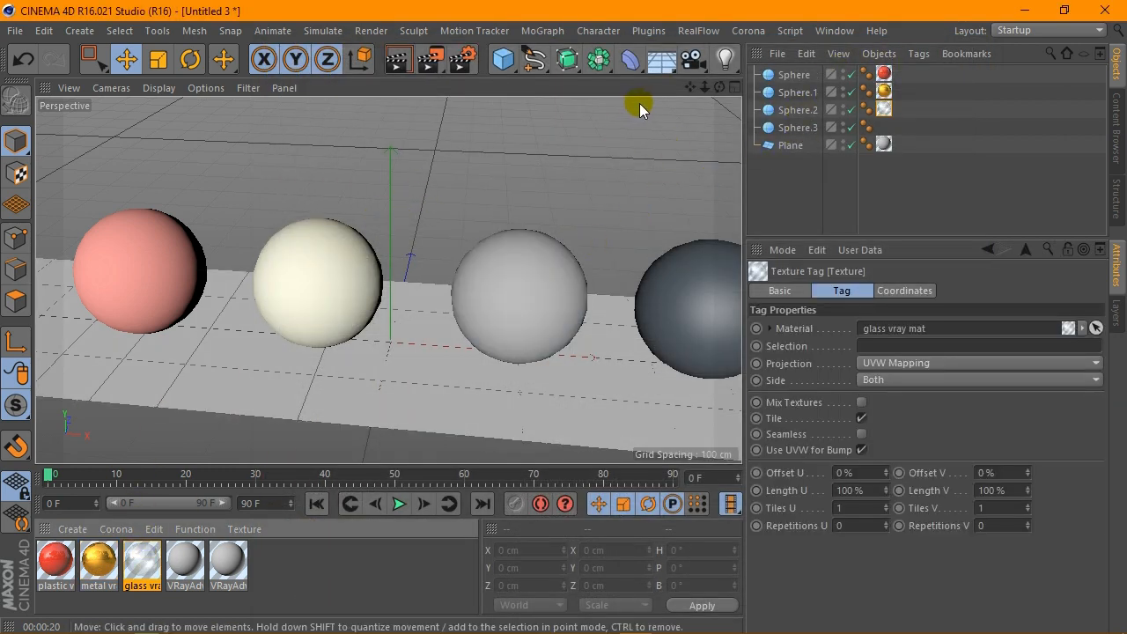
pyautogui.moveTo(690, 87); pyautogui.dragTo(623, 80)
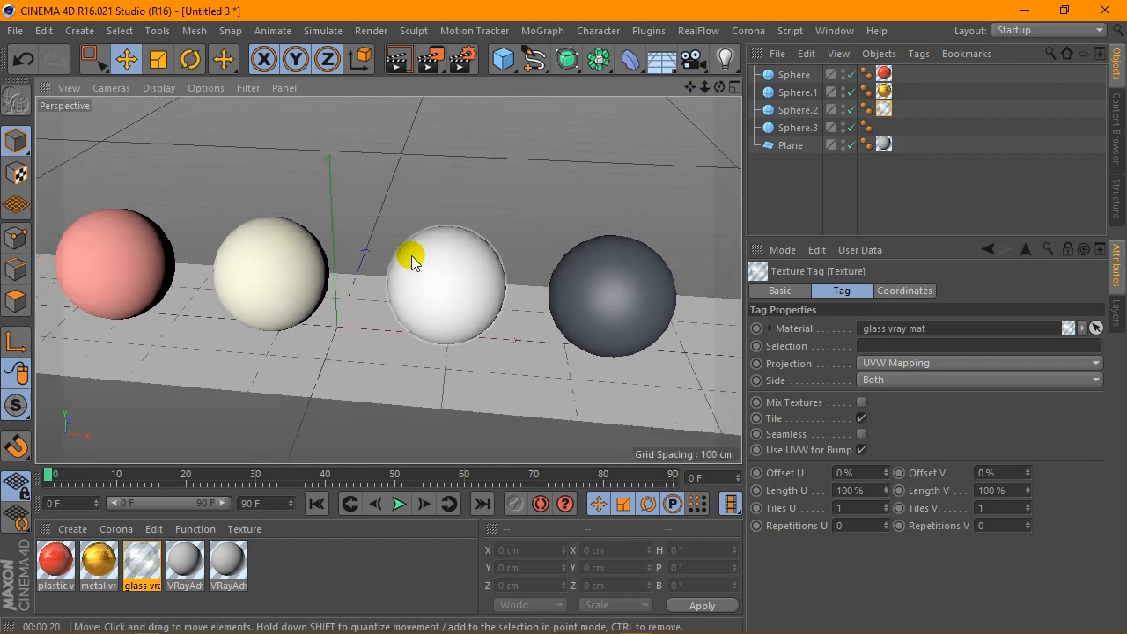
pyautogui.click(396, 63)
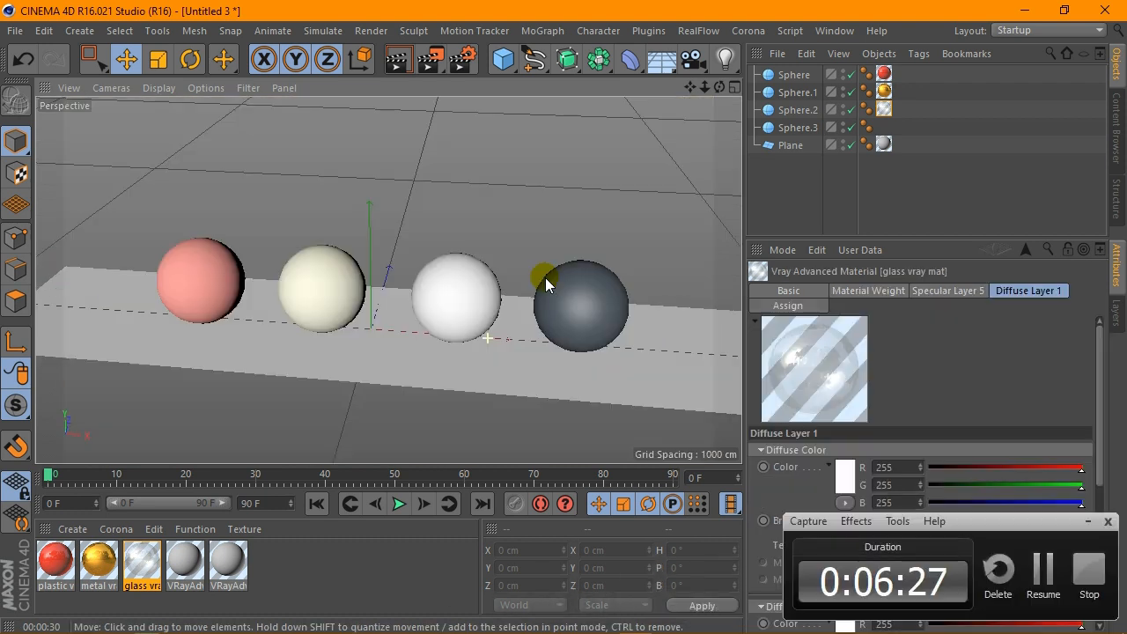
# Step: Set Soften edges in Specular Layer 5 of glass vray mat to 0.36
pyautogui.doubleClick(142, 561)
pyautogui.click(341, 530)
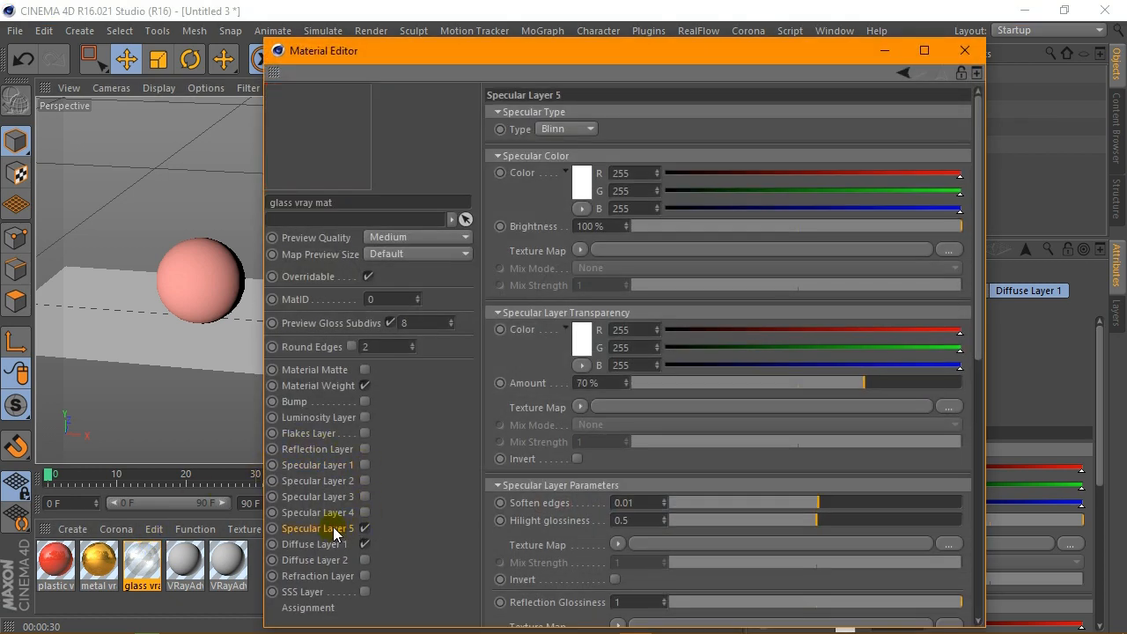
pyautogui.moveTo(651, 508); pyautogui.dragTo(582, 504)
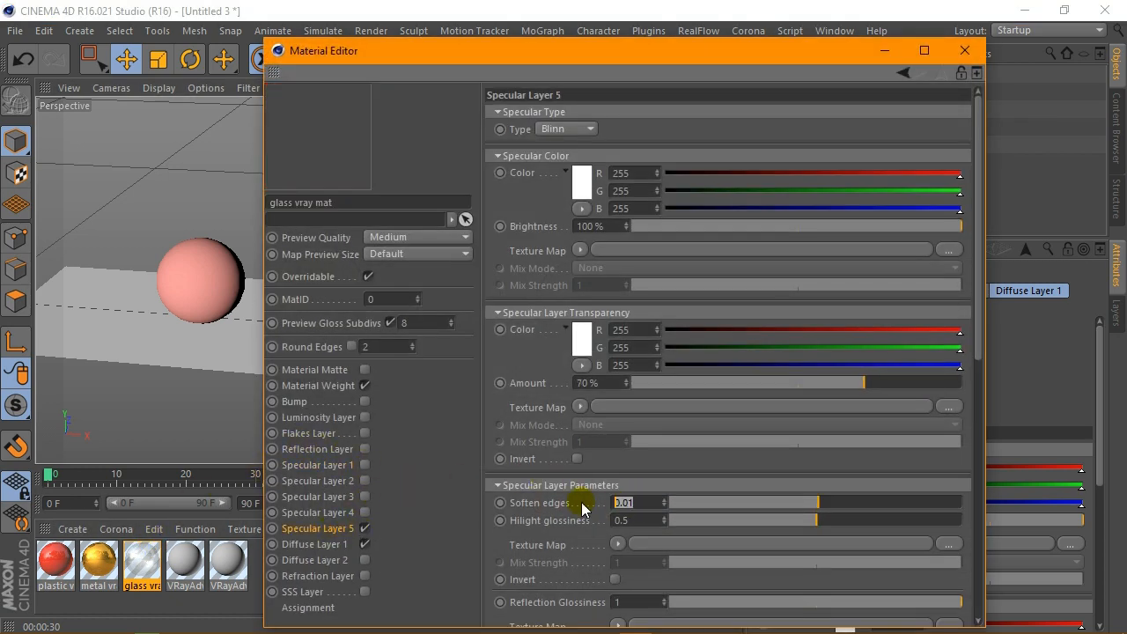
pyautogui.write('0.36')
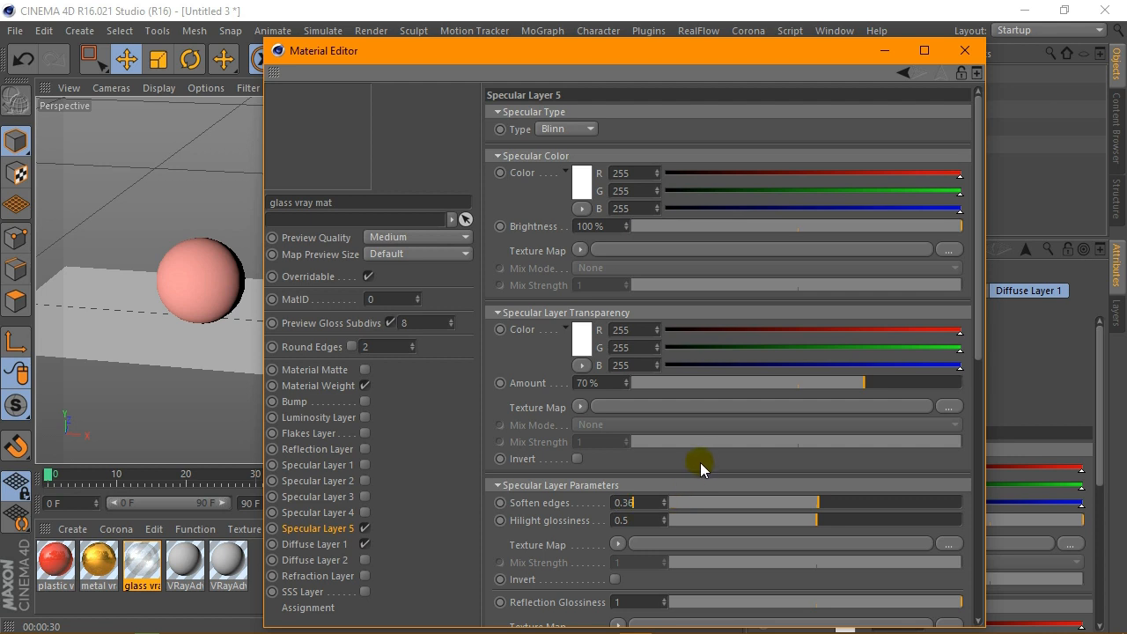
pyautogui.press('Return')
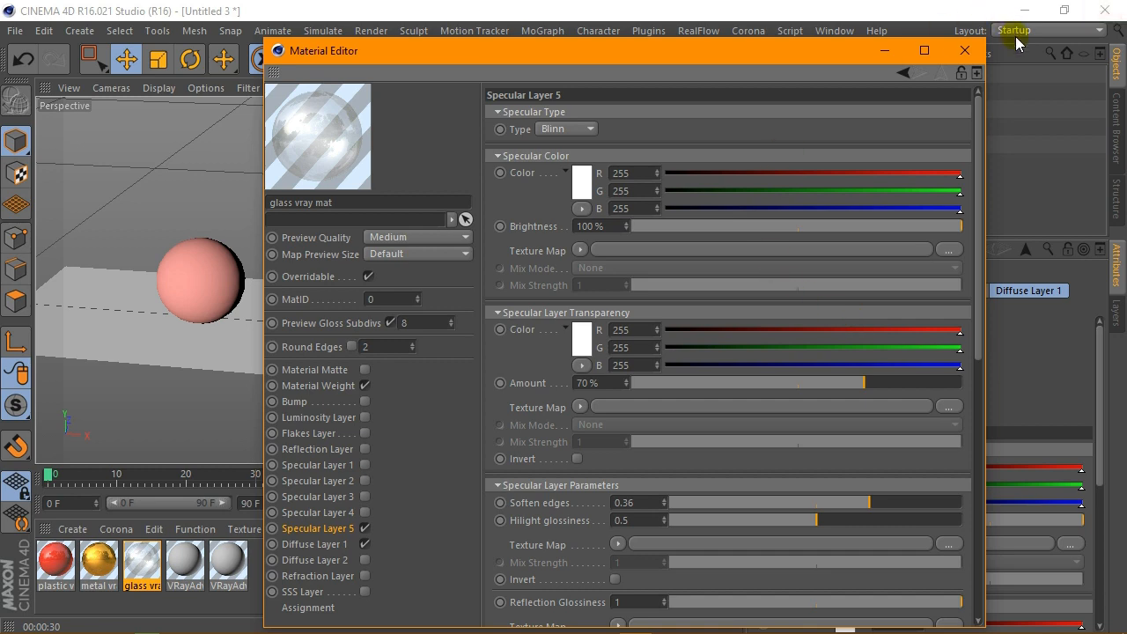
pyautogui.click(965, 50)
# Step: Render the viewport to preview the glass sphere in close-up
pyautogui.click(387, 63)
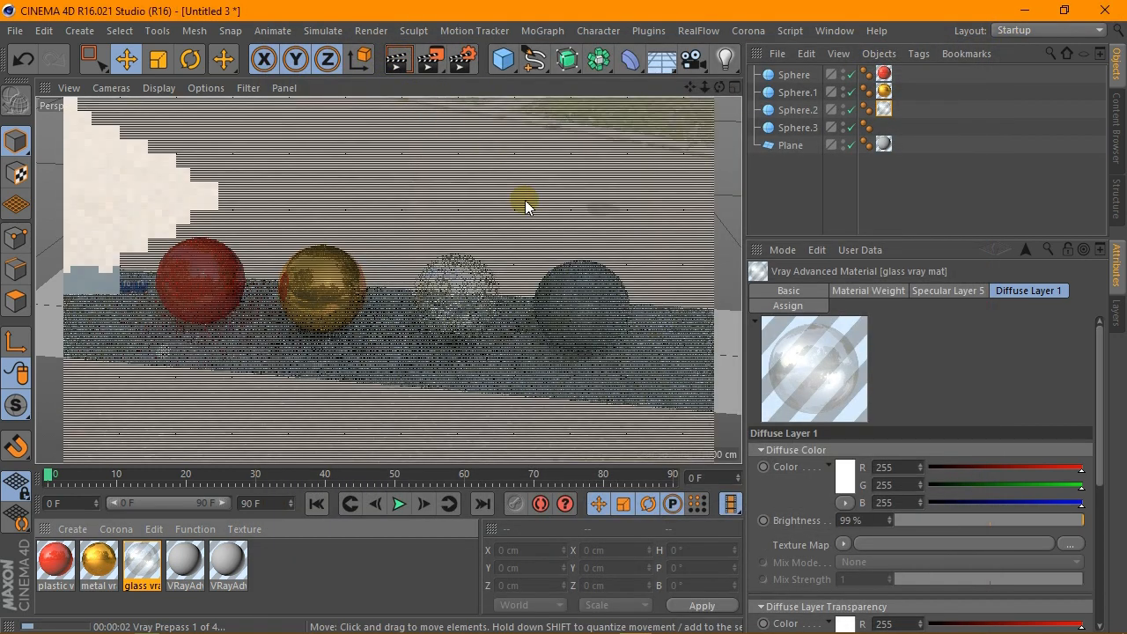
pyautogui.scroll(3, 504, 314)
pyautogui.scroll(5, 413, 291)
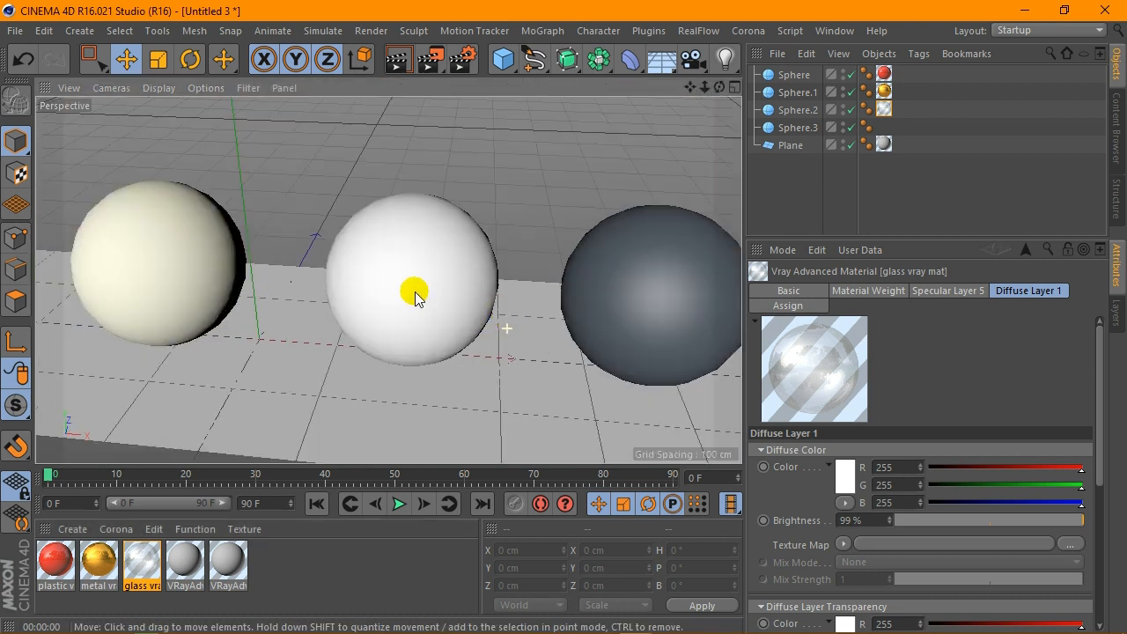
pyautogui.click(399, 61)
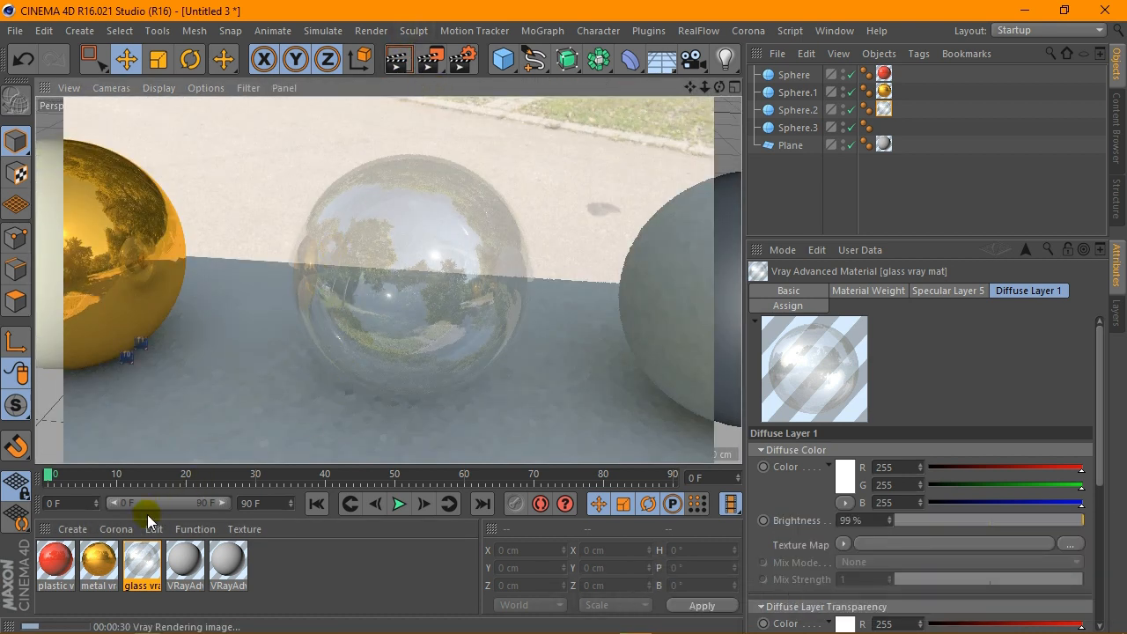
# Step: Move the glass sphere about 24 cm along the X axis toward the metal sphere
pyautogui.scroll(-10, 401, 271)
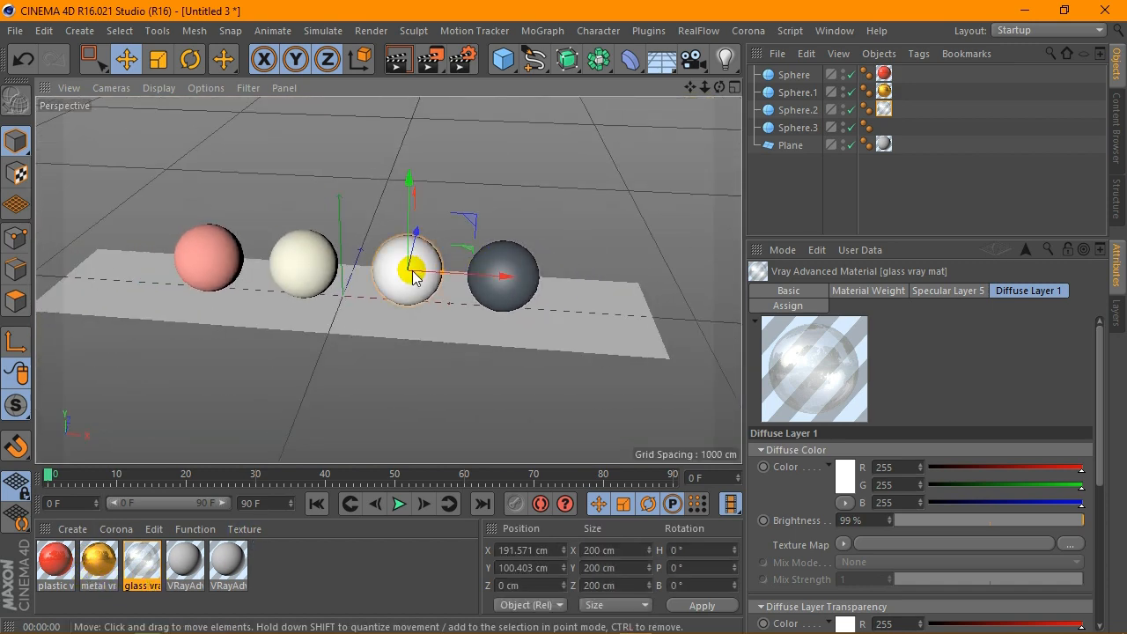
pyautogui.click(403, 264)
pyautogui.scroll(2, 413, 270)
pyautogui.moveTo(496, 281); pyautogui.dragTo(480, 278)
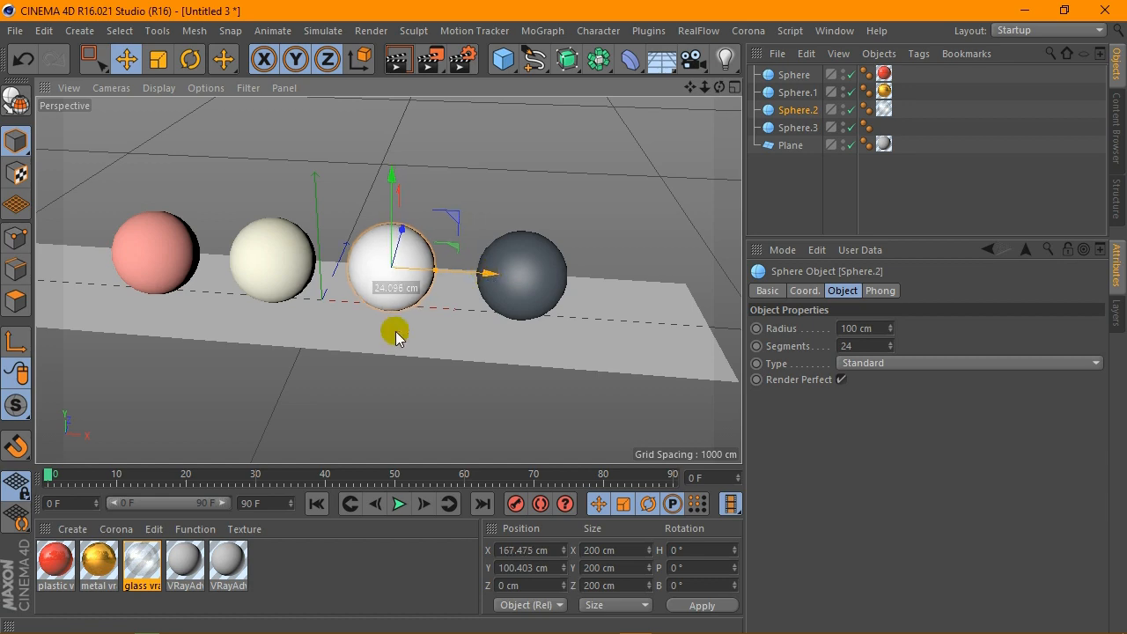
# Step: Open the fourth V-Ray material for editing and rename it neon vray mat
pyautogui.click(186, 563)
pyautogui.doubleClick(187, 564)
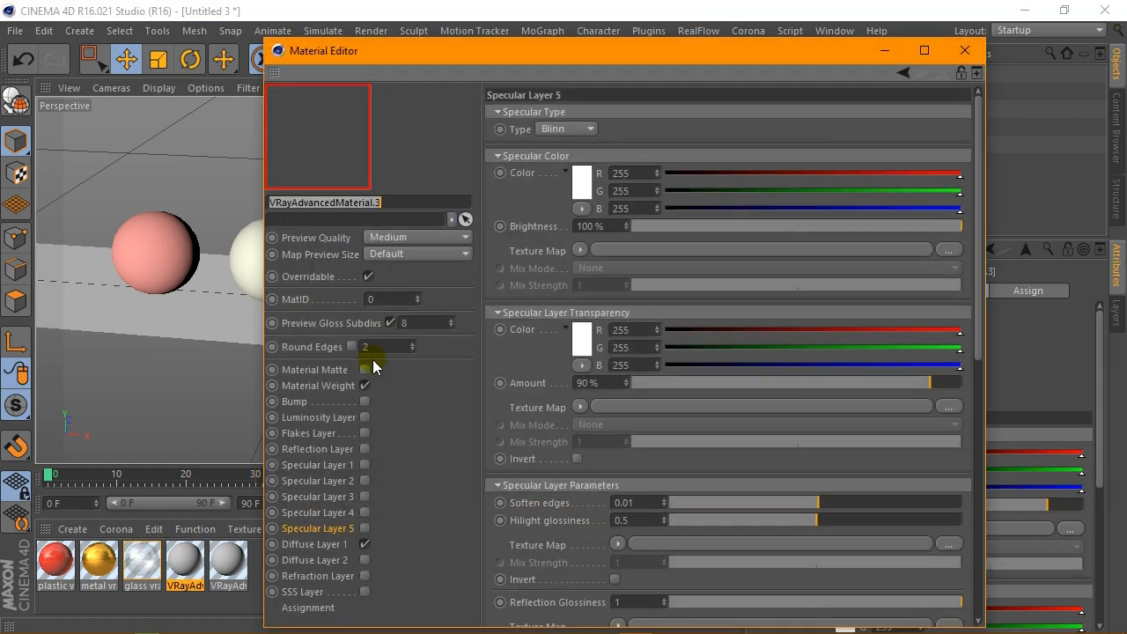
pyautogui.write('neon vray mat')
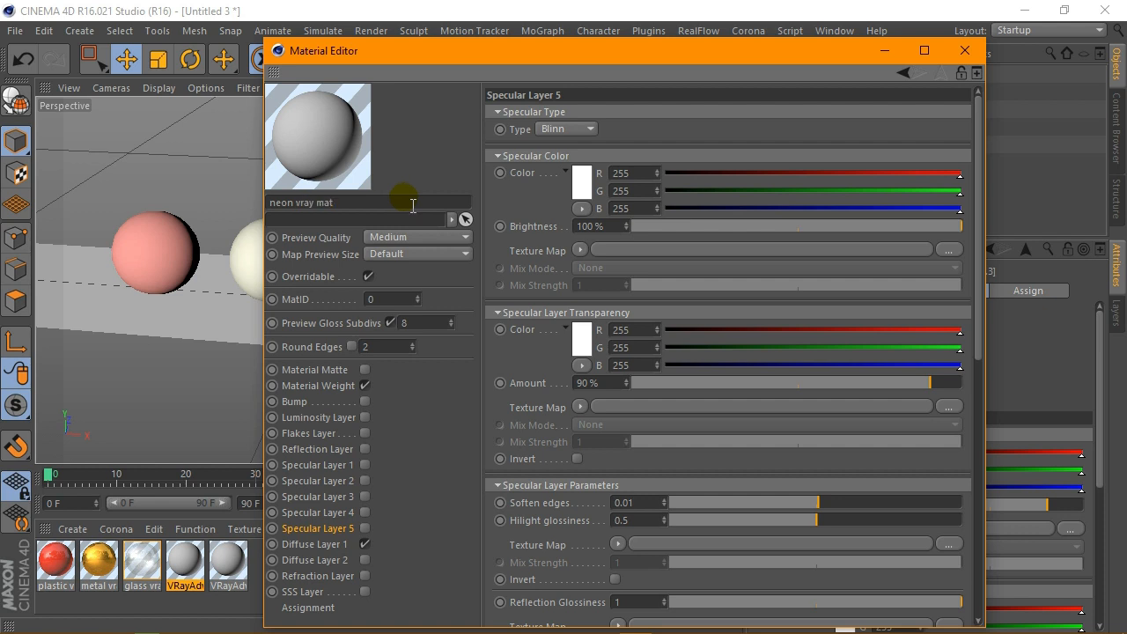
pyautogui.press('Return')
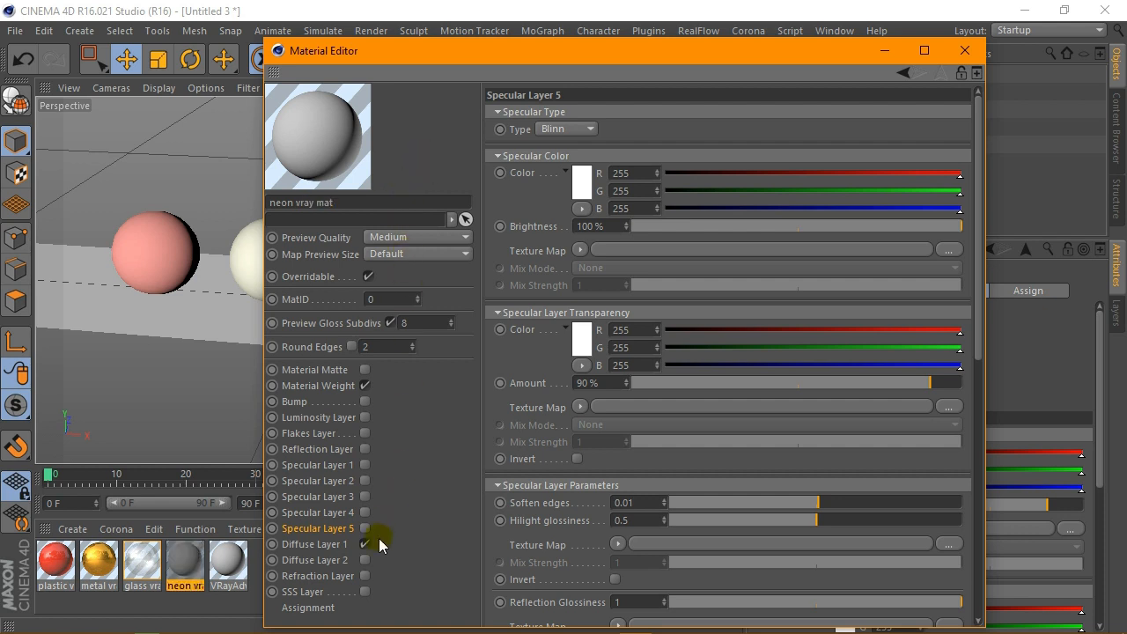
# Step: Set the Diffuse Layer 1 color of neon vray mat to bright blue (R 0, G 161, B 255)
pyautogui.click(335, 545)
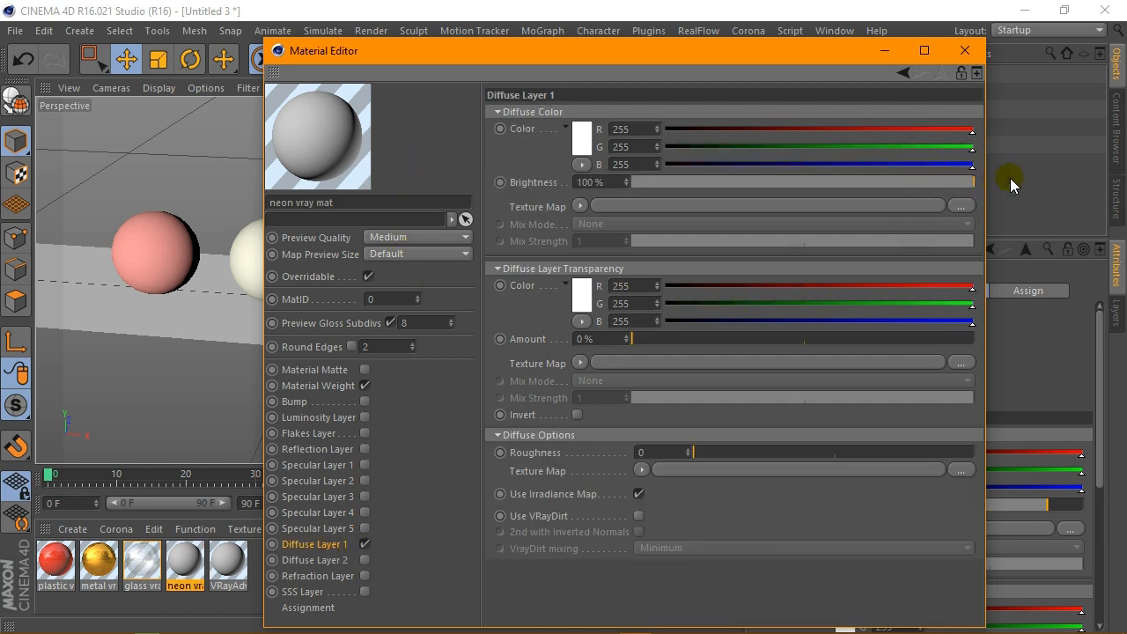
pyautogui.click(581, 138)
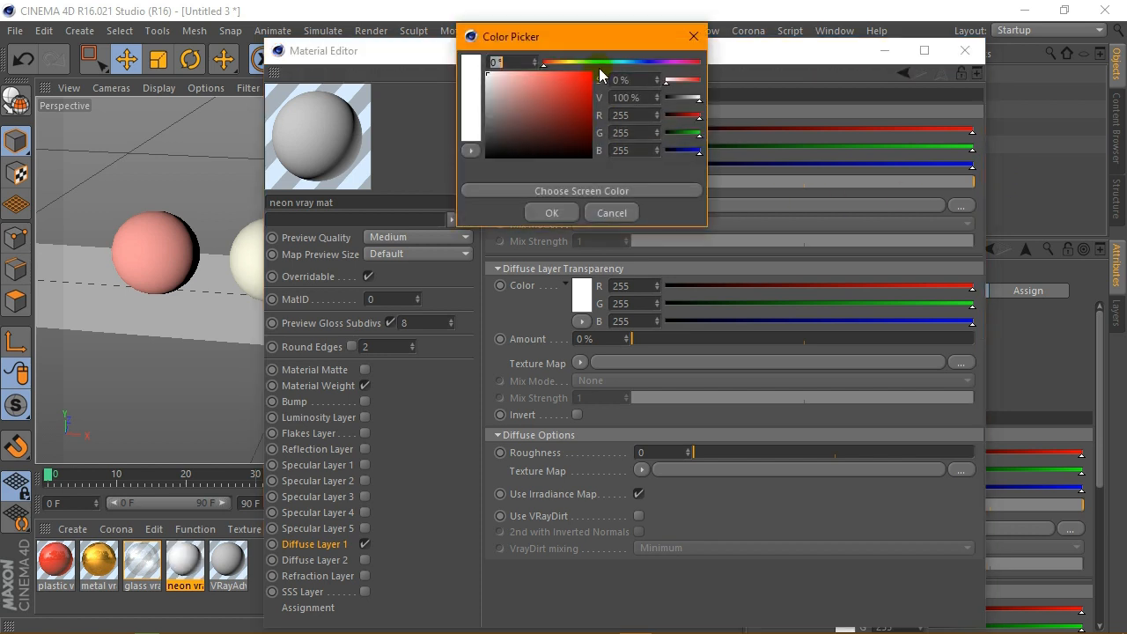
pyautogui.moveTo(599, 68); pyautogui.dragTo(634, 63)
pyautogui.click(590, 74)
pyautogui.click(551, 212)
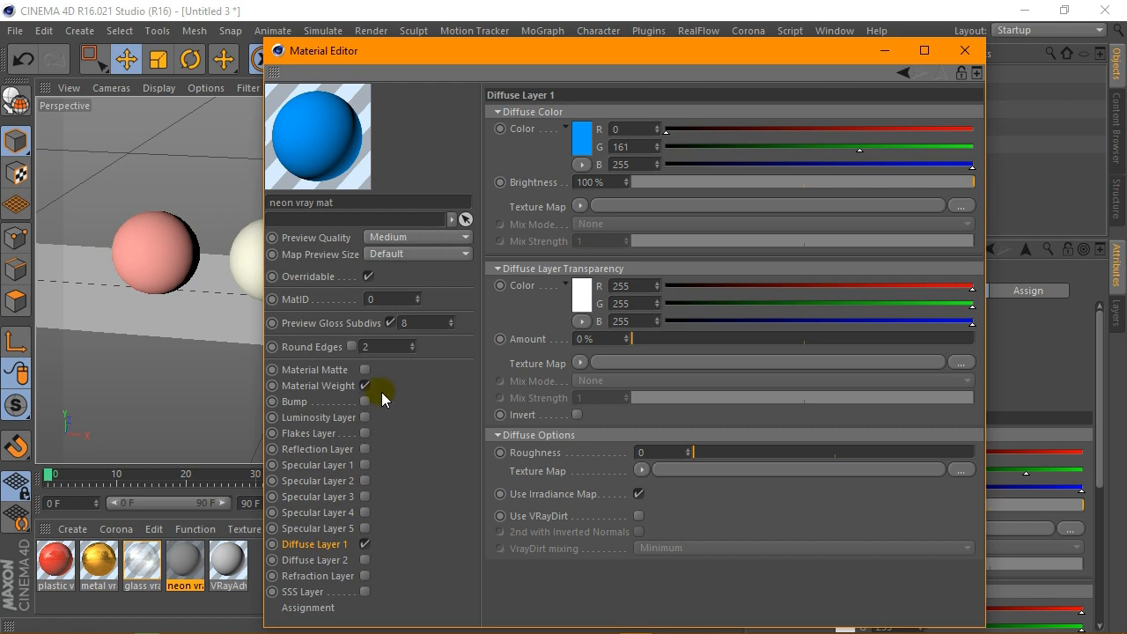
# Step: Enable the Luminosity Layer of neon vray mat and set its luminosity color to light blue (R 56, G 188, B 255)
pyautogui.click(362, 416)
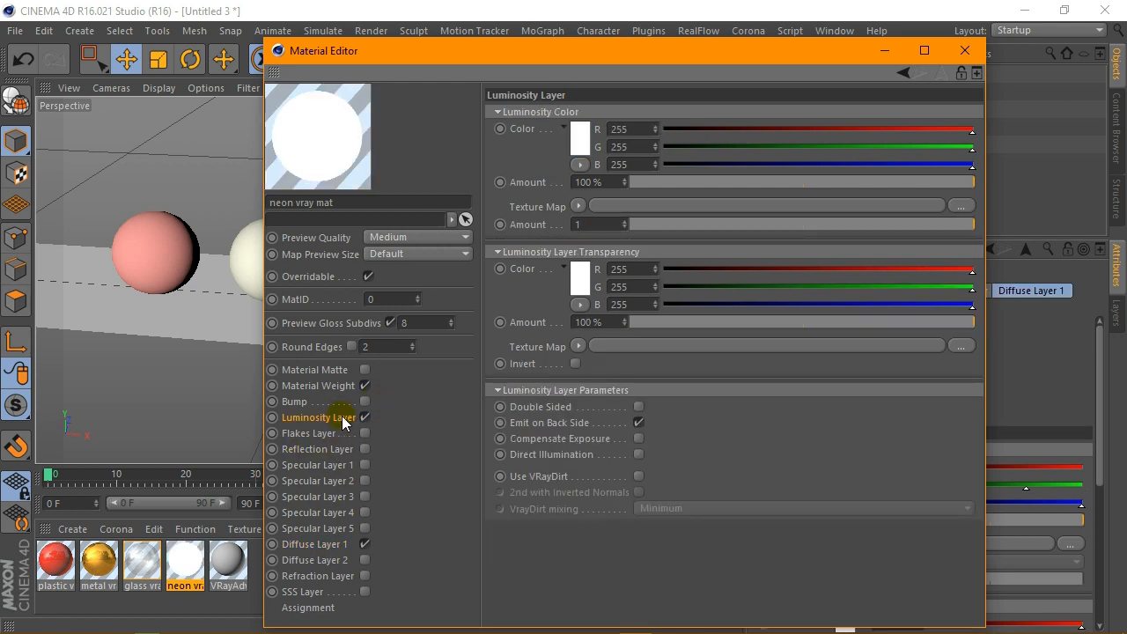
pyautogui.click(639, 406)
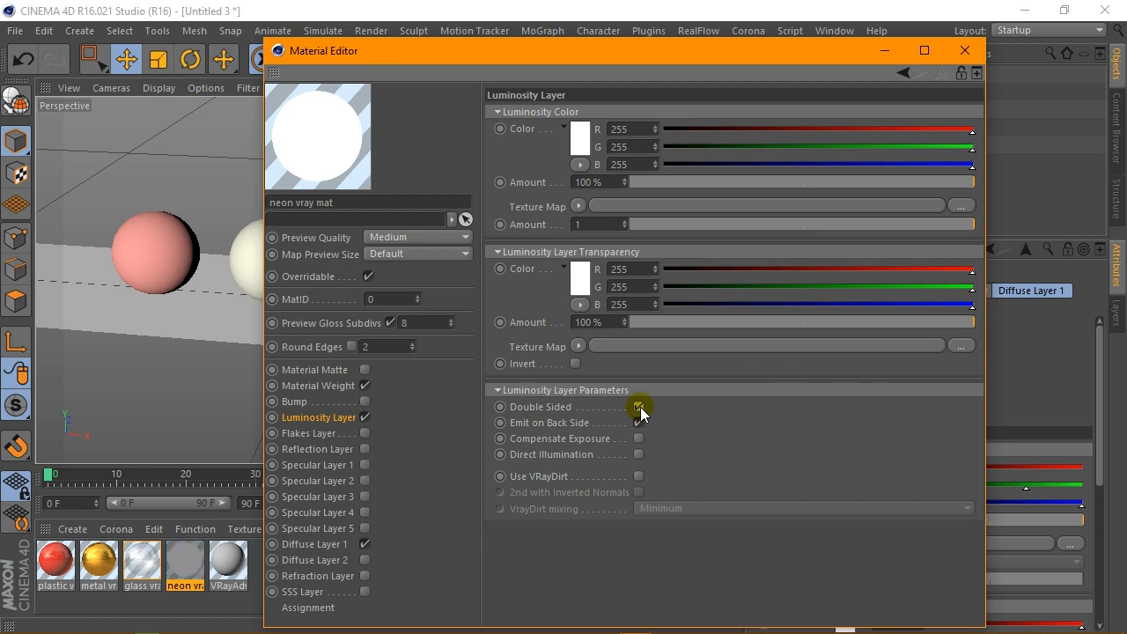
pyautogui.click(579, 136)
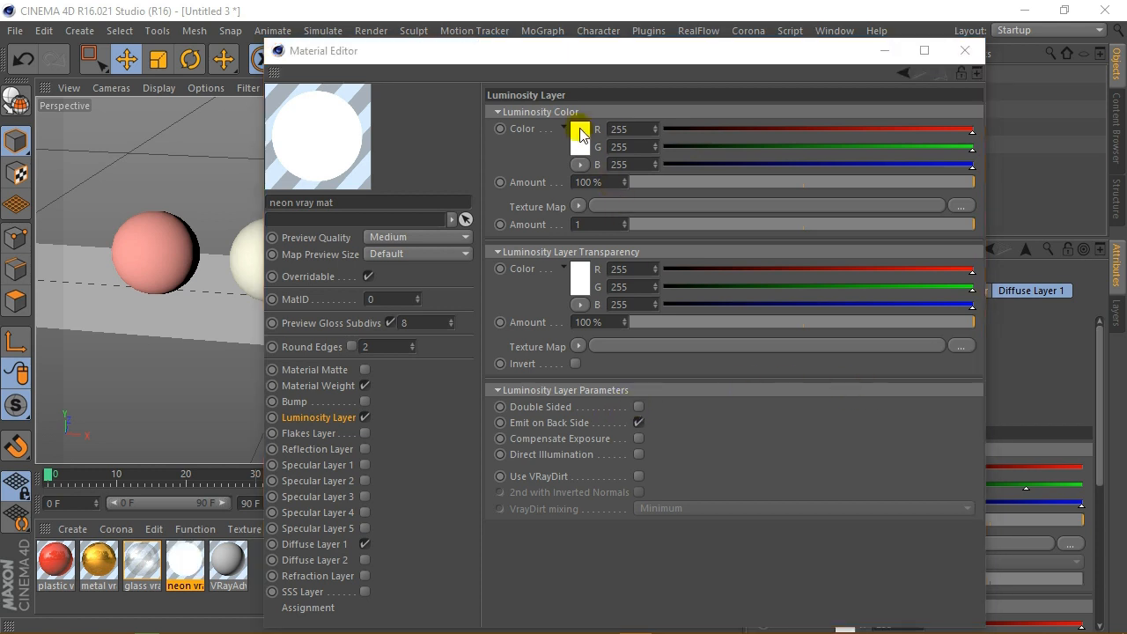
pyautogui.click(625, 61)
pyautogui.moveTo(568, 79); pyautogui.dragTo(621, 50)
pyautogui.click(627, 62)
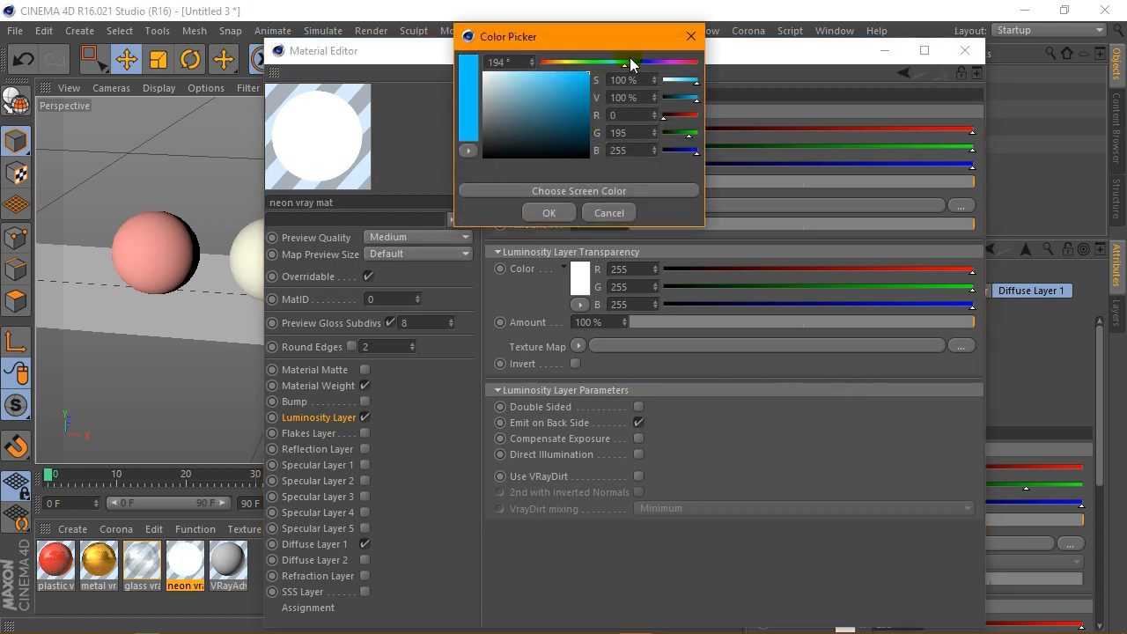
pyautogui.click(630, 62)
pyautogui.click(570, 73)
pyautogui.click(626, 62)
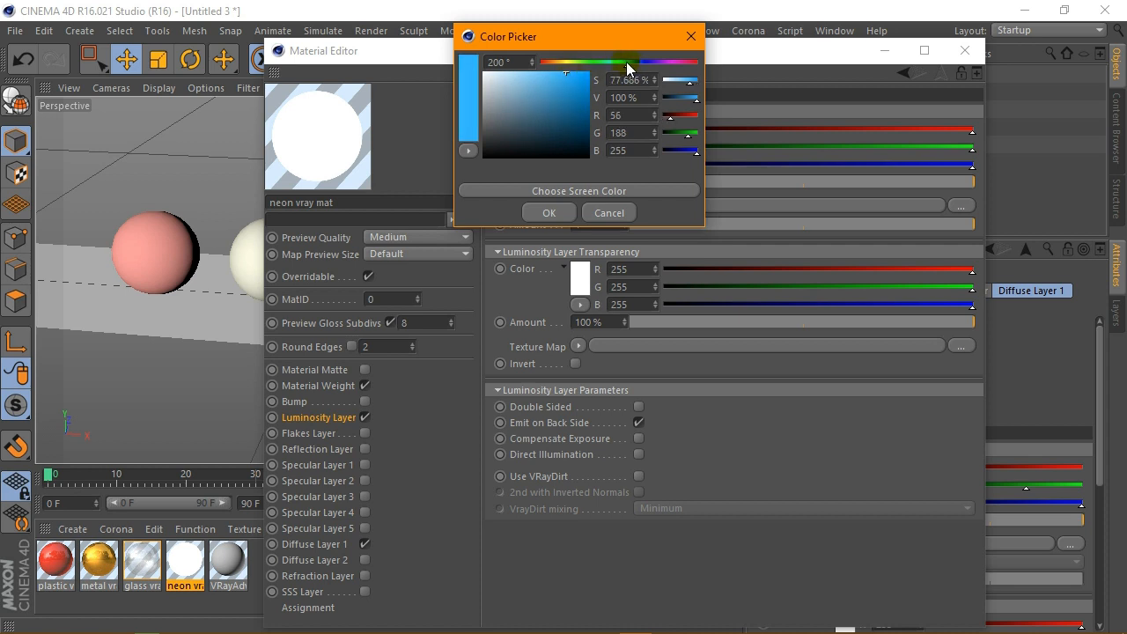
pyautogui.click(548, 212)
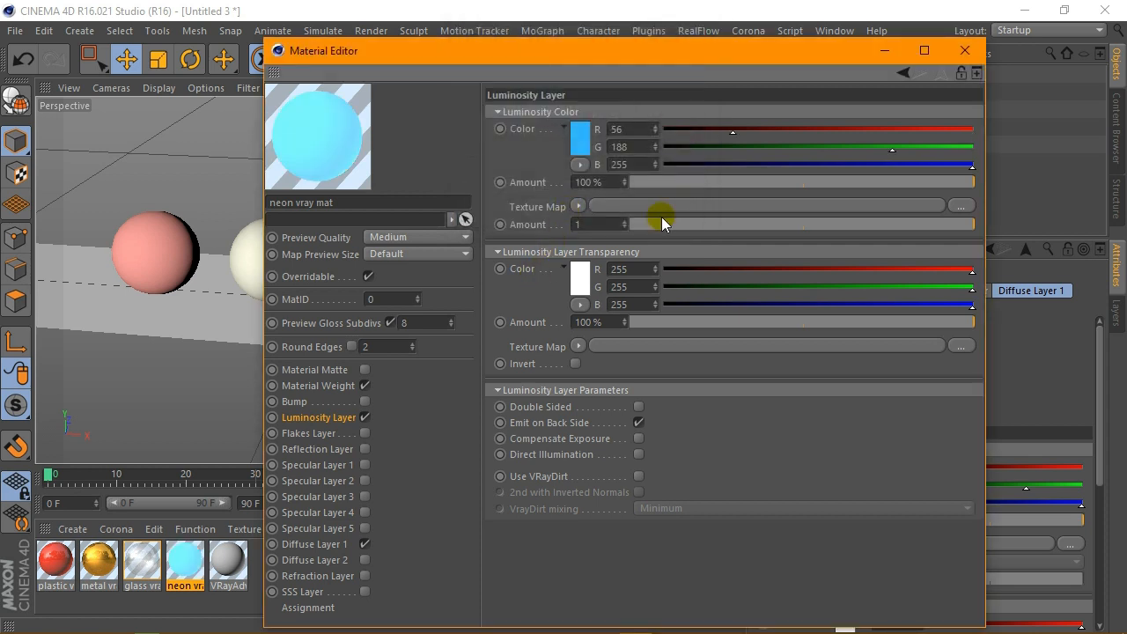
# Step: Try neon vray mat with Diffuse Layer 1 disabled
pyautogui.click(365, 544)
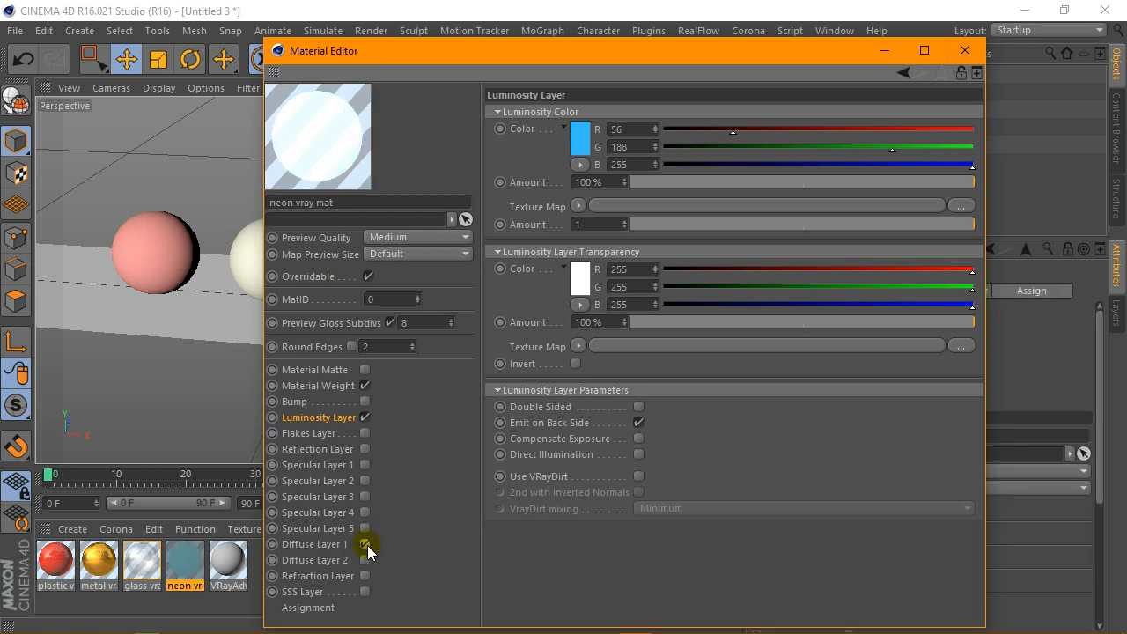
pyautogui.click(364, 544)
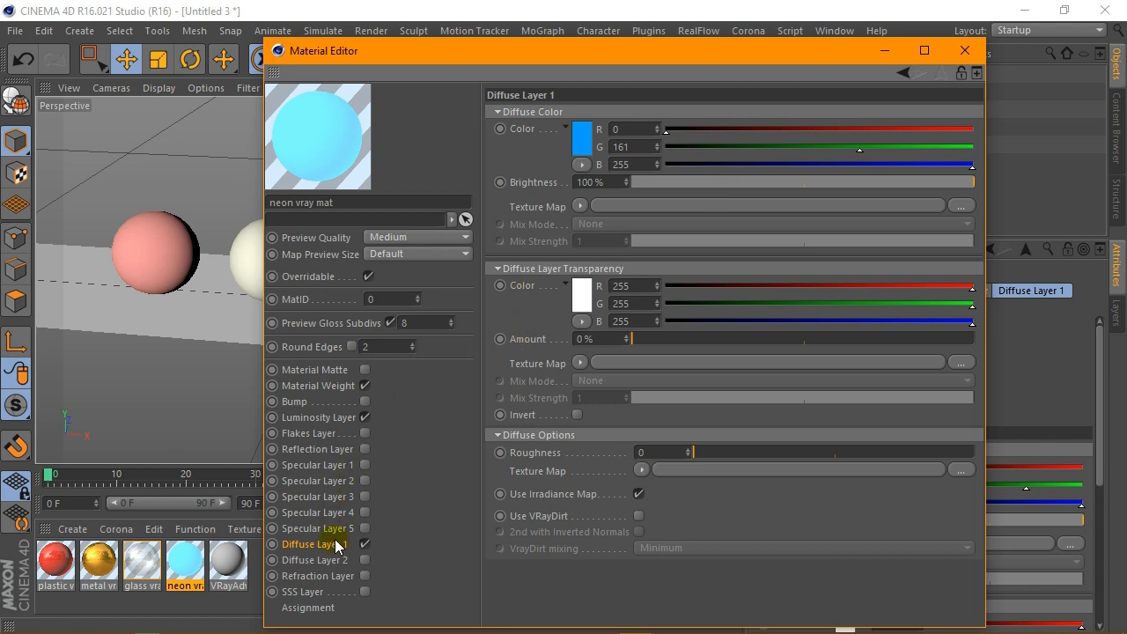
pyautogui.click(334, 419)
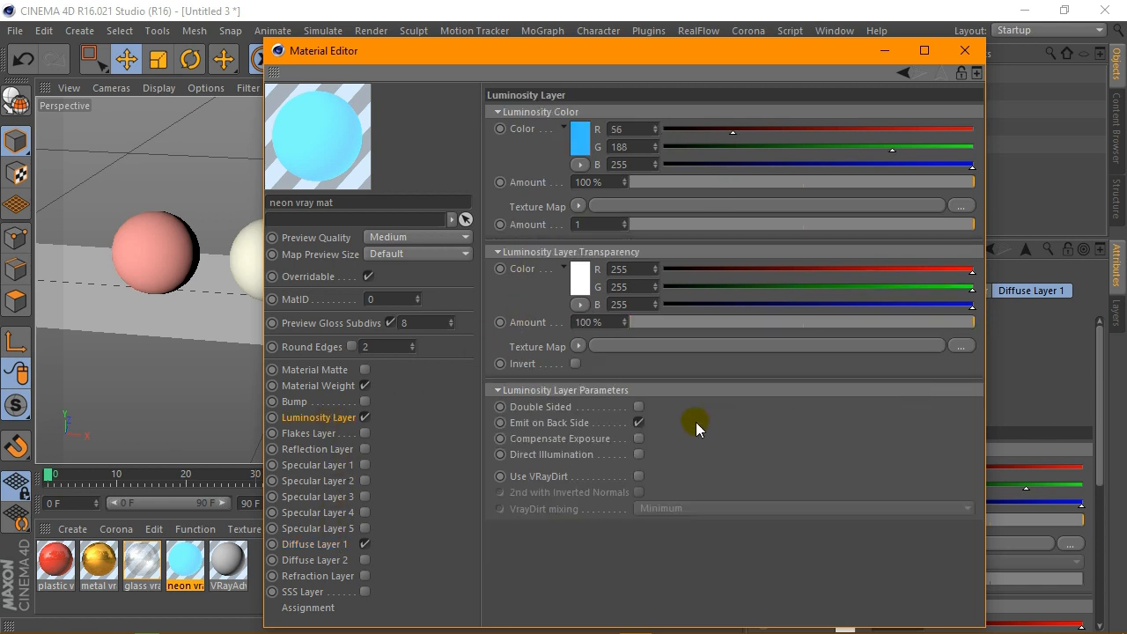
# Step: Try the Use VRayDirt and Direct Illumination options in the Luminosity Layer of neon vray mat
pyautogui.click(638, 477)
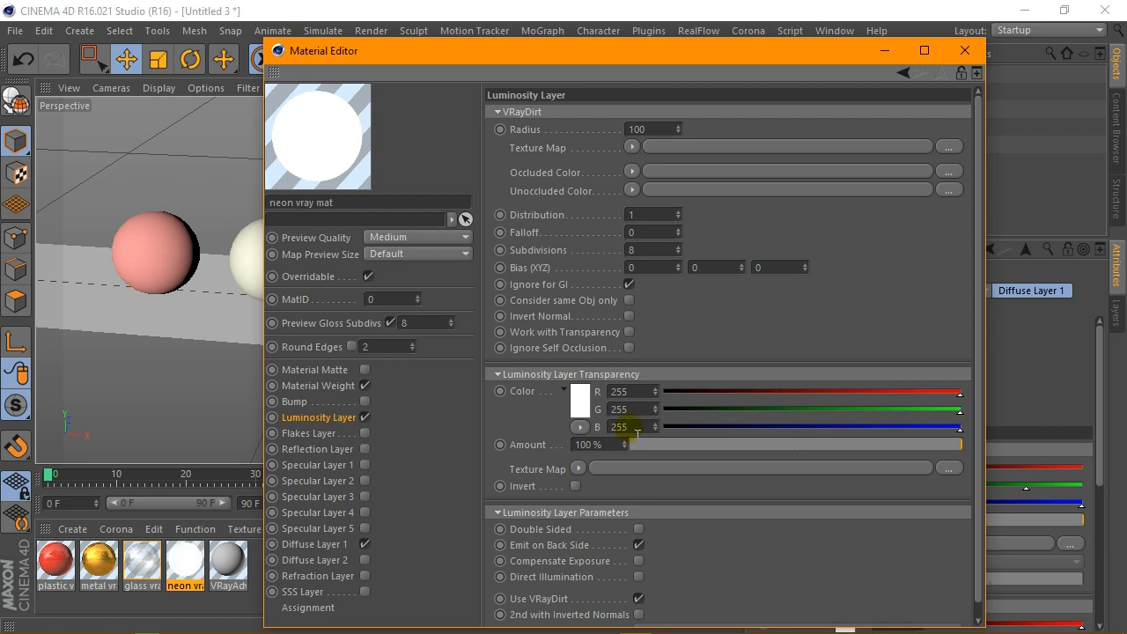
pyautogui.click(639, 599)
pyautogui.click(639, 454)
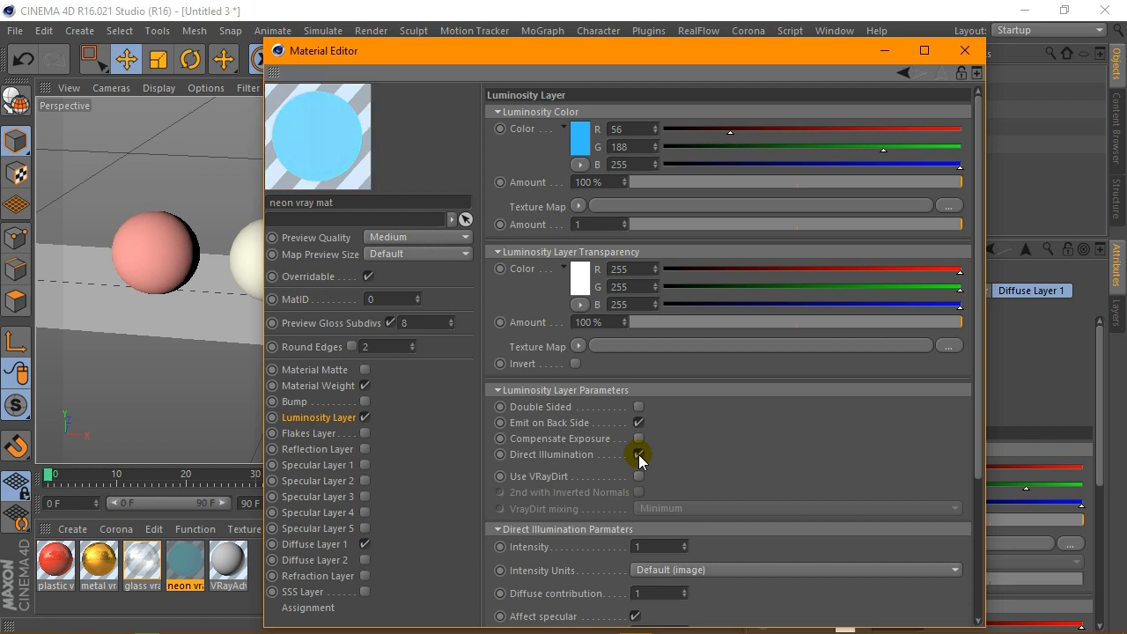
pyautogui.click(639, 455)
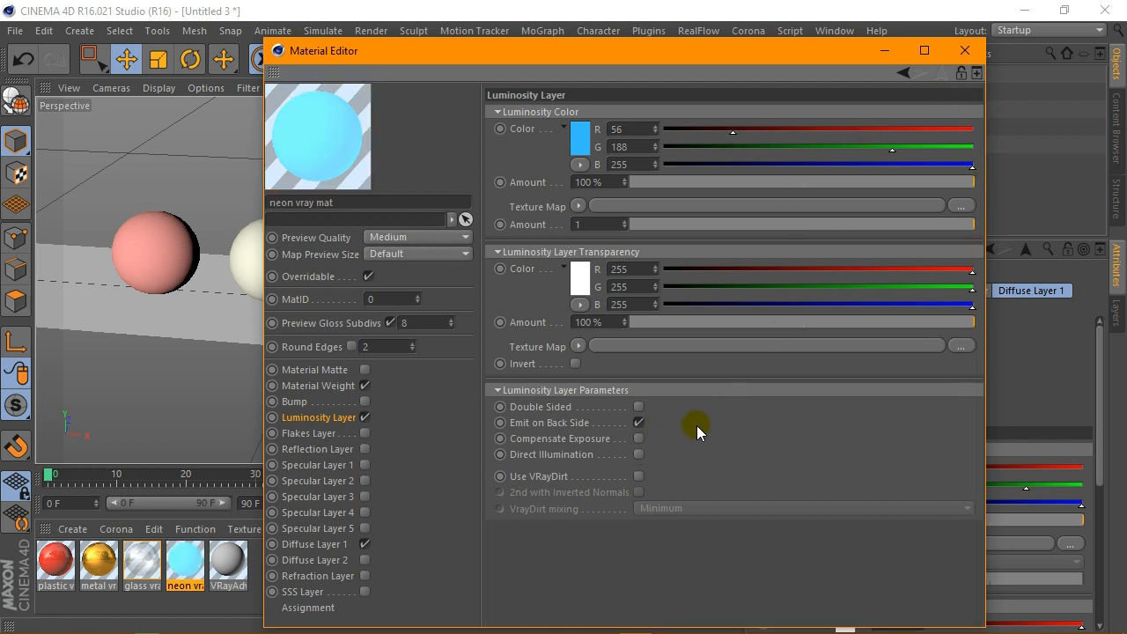
# Step: Apply neon vray mat to the fourth sphere and render the viewport with all four spheres in view
pyautogui.click(964, 51)
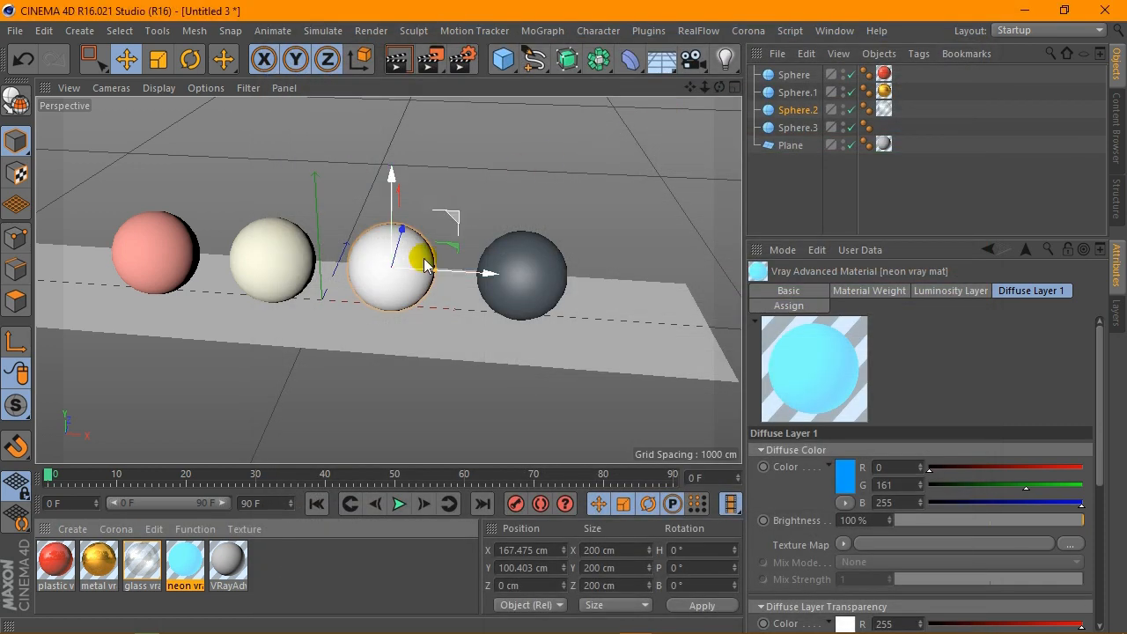
pyautogui.moveTo(418, 298); pyautogui.dragTo(522, 275)
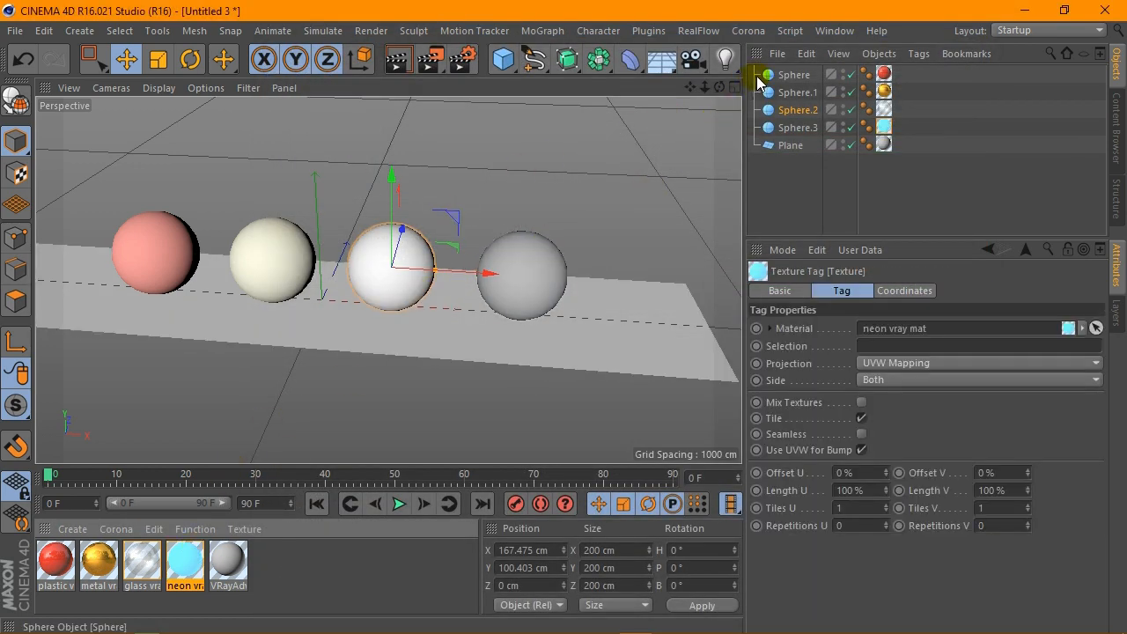
pyautogui.scroll(1, 266, 256)
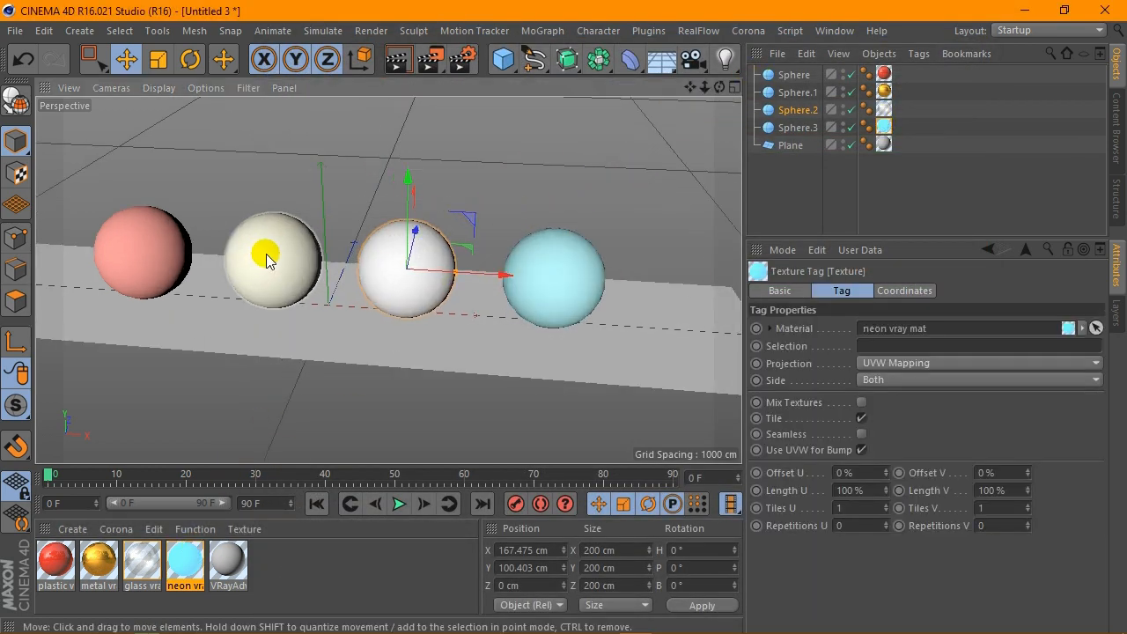
pyautogui.scroll(-1, 453, 213)
pyautogui.moveTo(703, 86)
pyautogui.mouseDown()
pyautogui.moveTo(702, 101)
pyautogui.moveTo(707, 87)
pyautogui.moveTo(730, 86)
pyautogui.moveTo(690, 91)
pyautogui.moveTo(697, 101)
pyautogui.mouseUp()
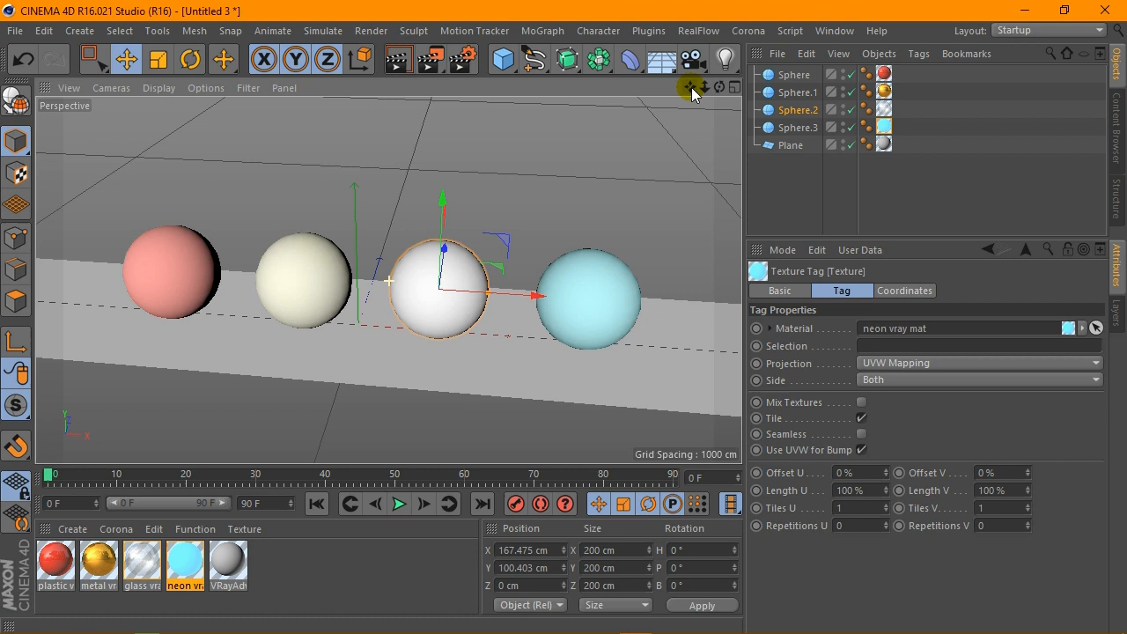
pyautogui.click(397, 56)
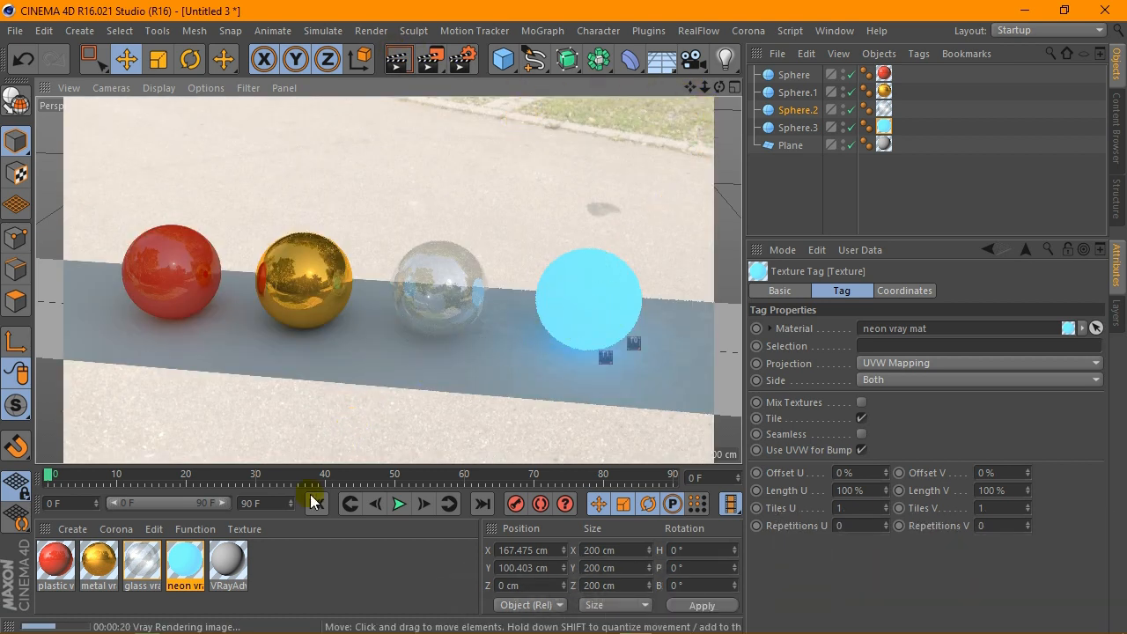
# Step: Set the Diffuse Layer 1 brightness of the plane's V-Ray material to 100%, keeping the color white
pyautogui.doubleClick(228, 562)
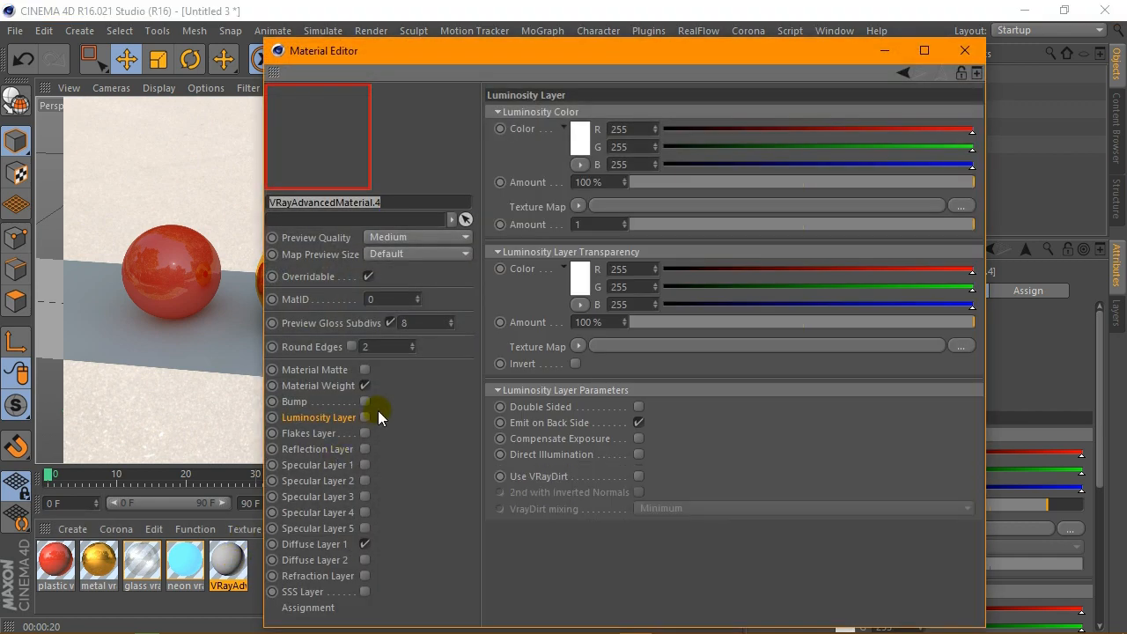
pyautogui.click(314, 544)
pyautogui.moveTo(910, 176); pyautogui.dragTo(986, 180)
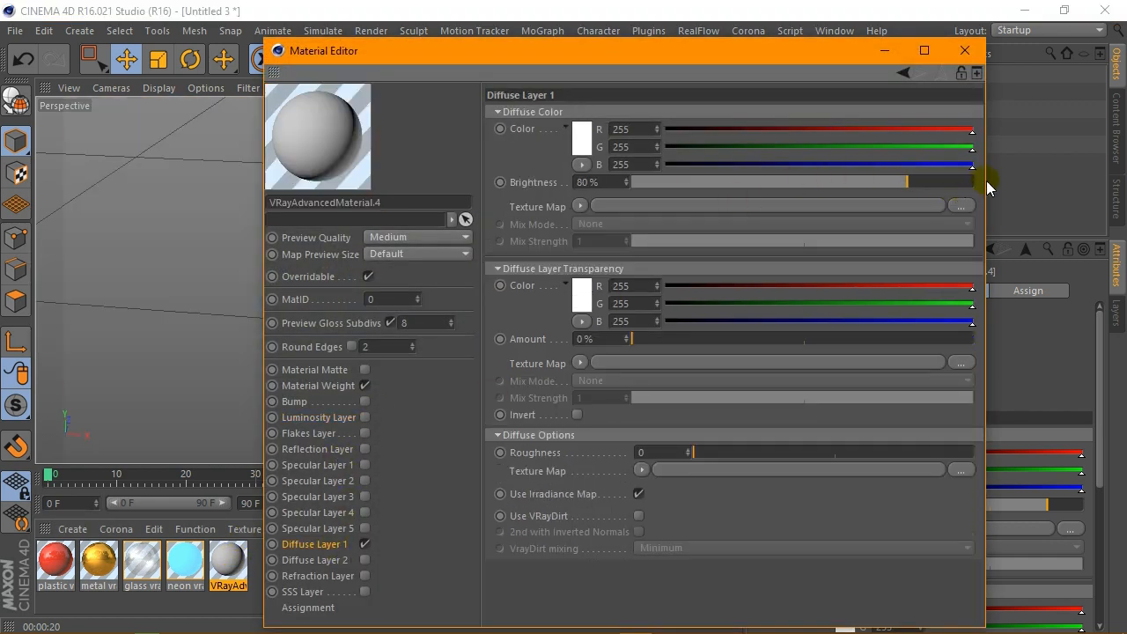
pyautogui.click(583, 138)
pyautogui.click(555, 209)
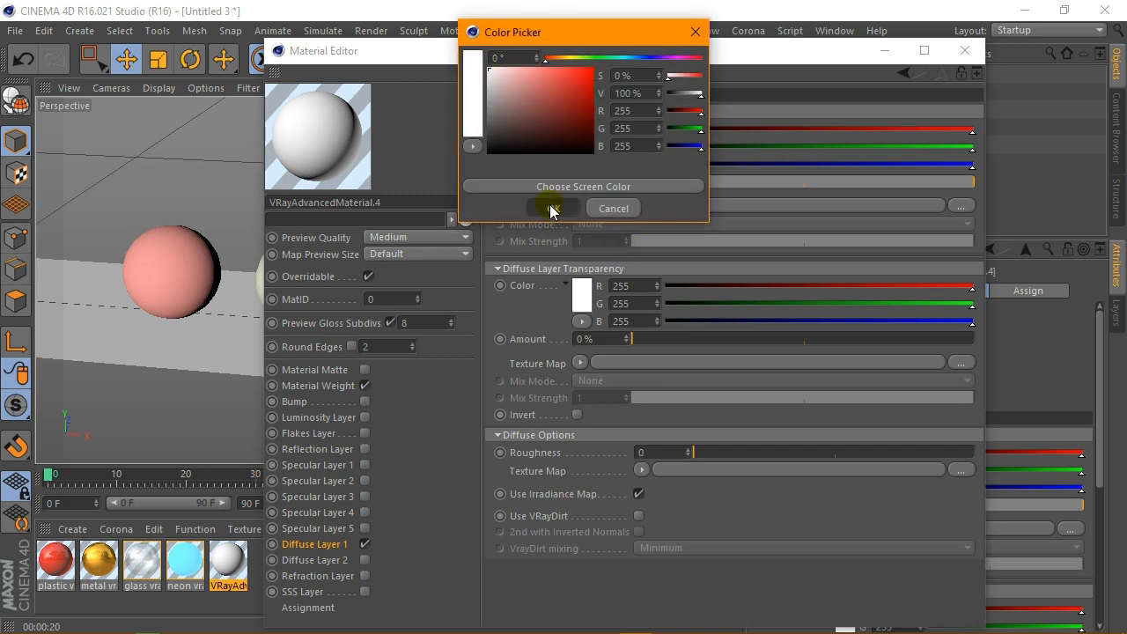
pyautogui.click(964, 50)
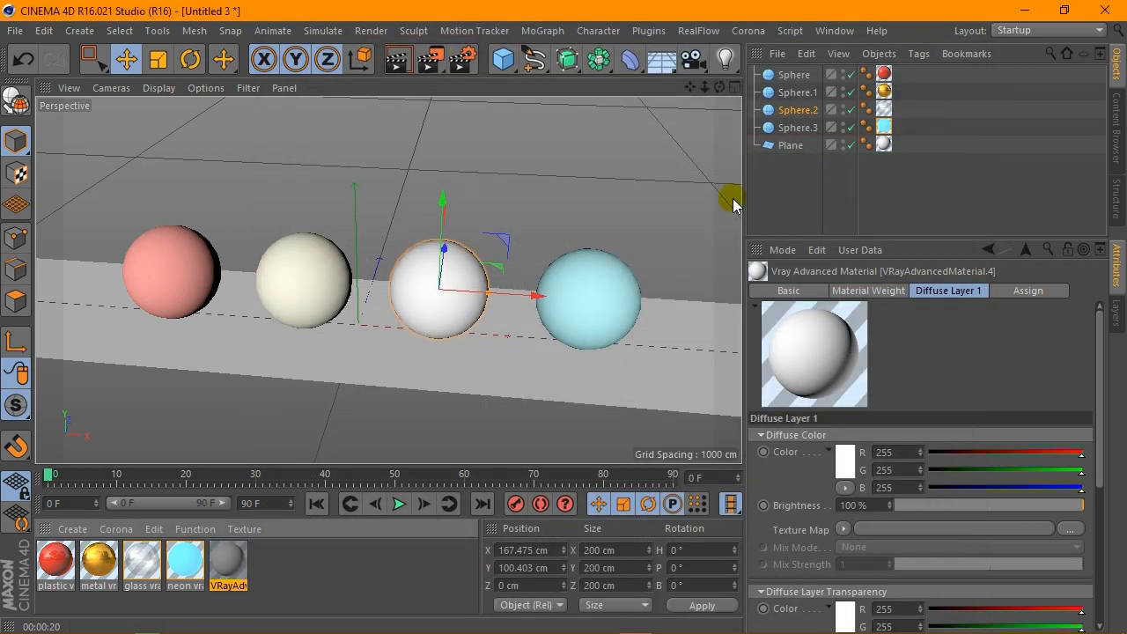
# Step: Increase the plane's height to 666 cm
pyautogui.click(789, 145)
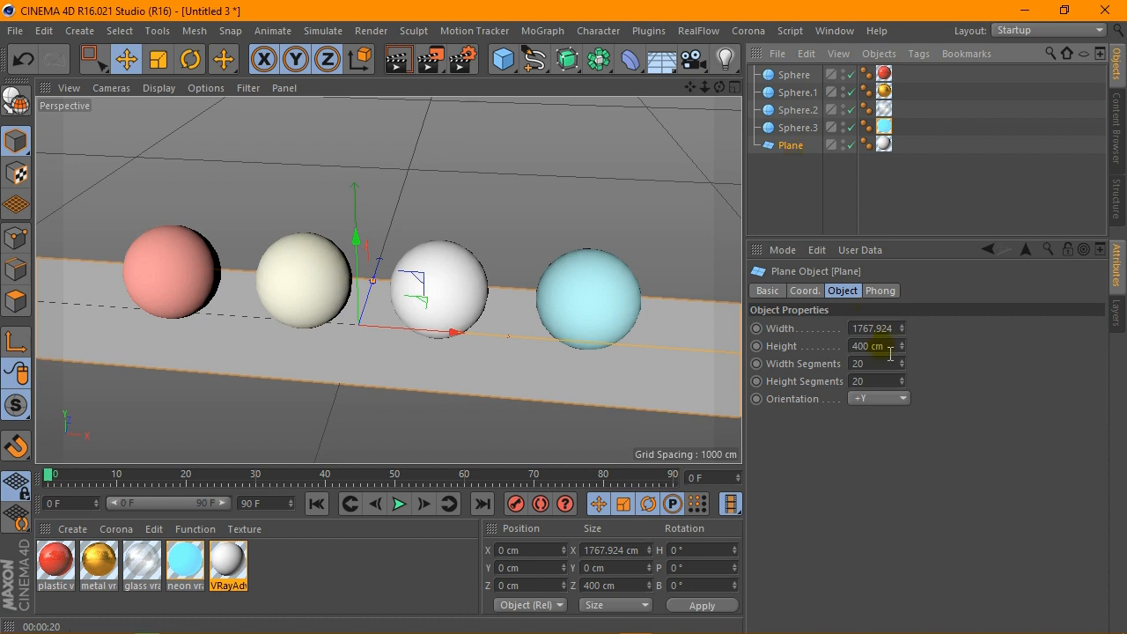
pyautogui.moveTo(902, 344); pyautogui.dragTo(901, 304)
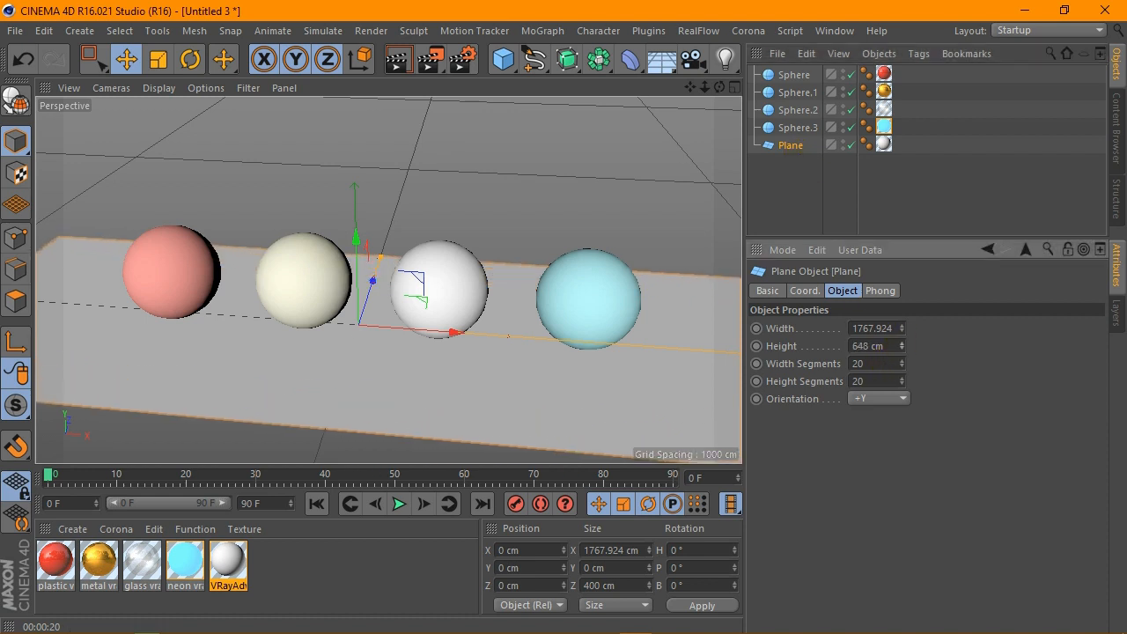
pyautogui.moveTo(899, 344); pyautogui.dragTo(900, 337)
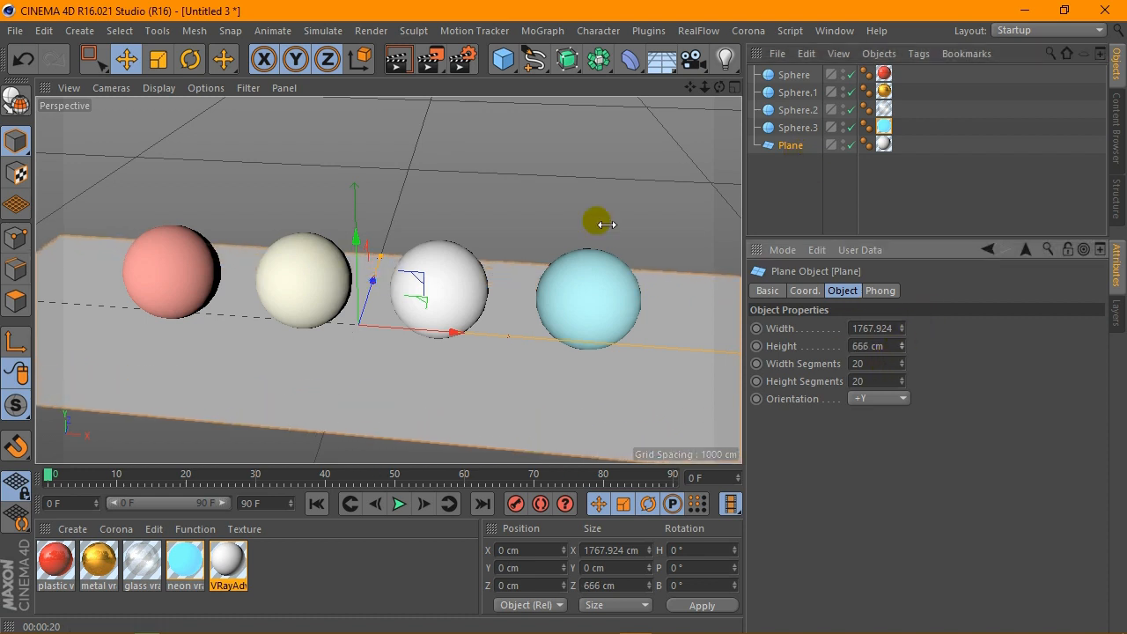
# Step: Render a closer viewport preview of the four spheres on the enlarged plane
pyautogui.scroll(2, 335, 282)
pyautogui.moveTo(689, 87); pyautogui.dragTo(694, 114)
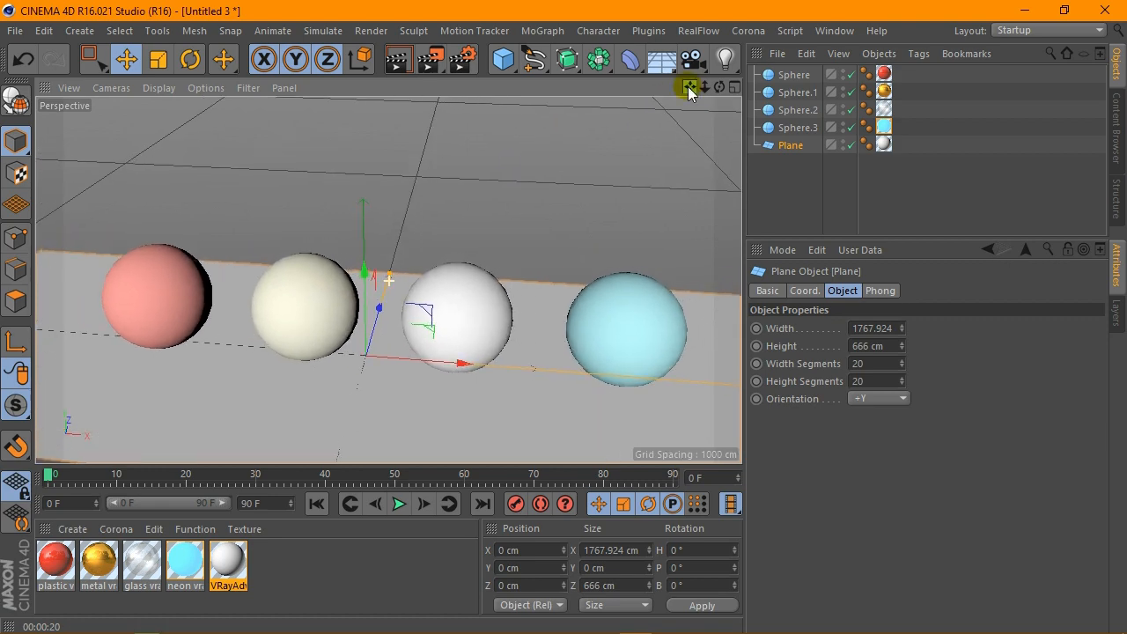
pyautogui.click(400, 62)
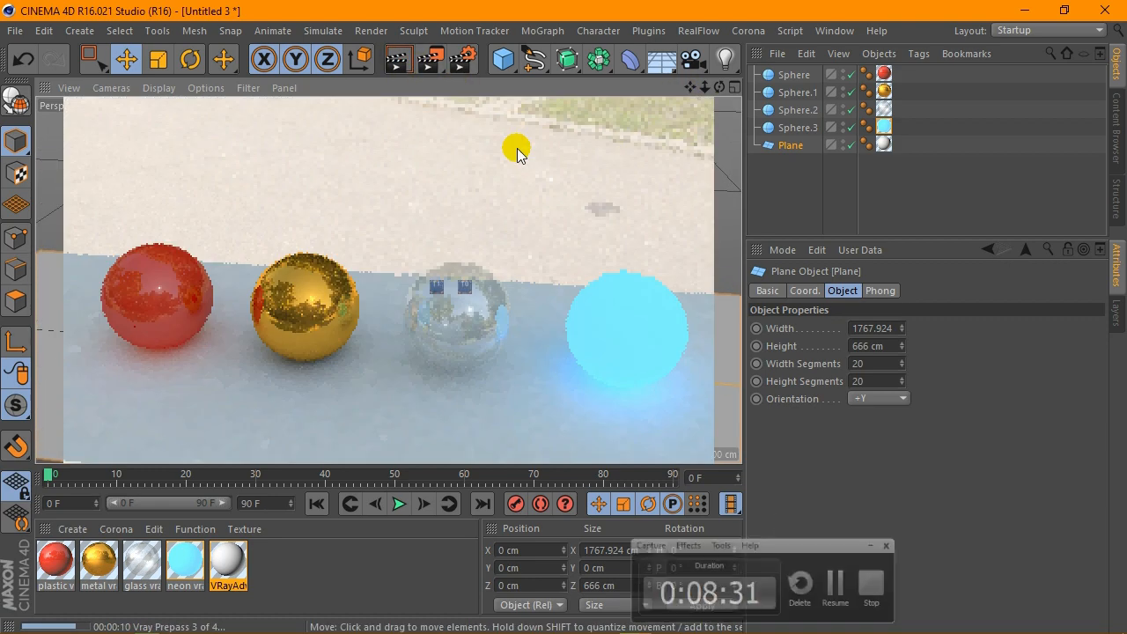
pyautogui.click(379, 247)
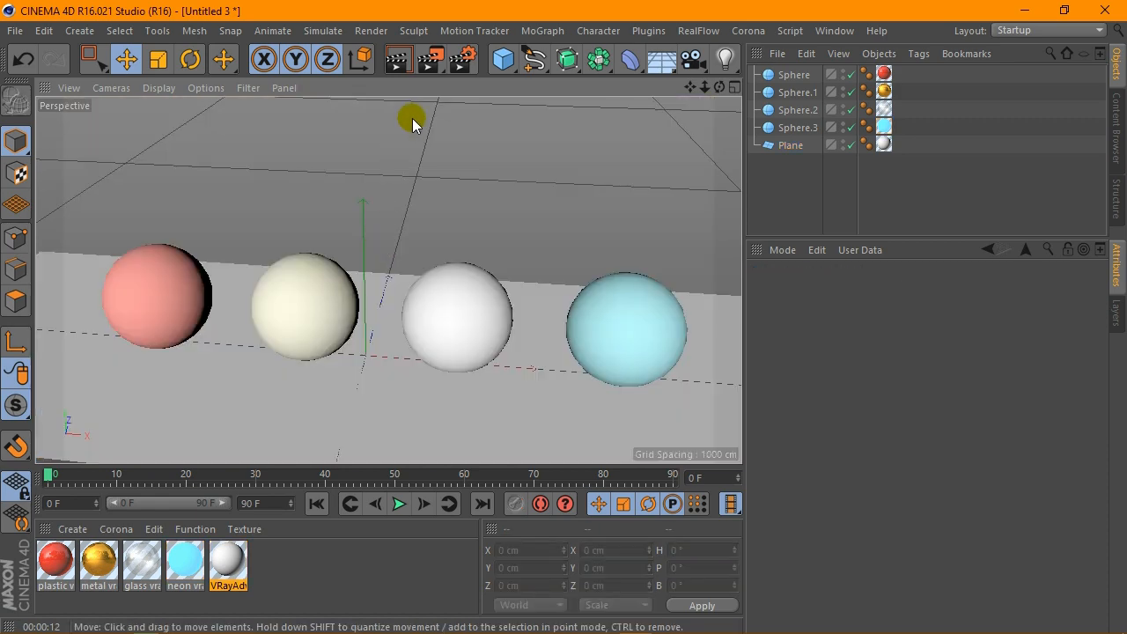
# Step: Set the V-Ray background environment brightness to 0 in the render settings and render the viewport again
pyautogui.click(452, 58)
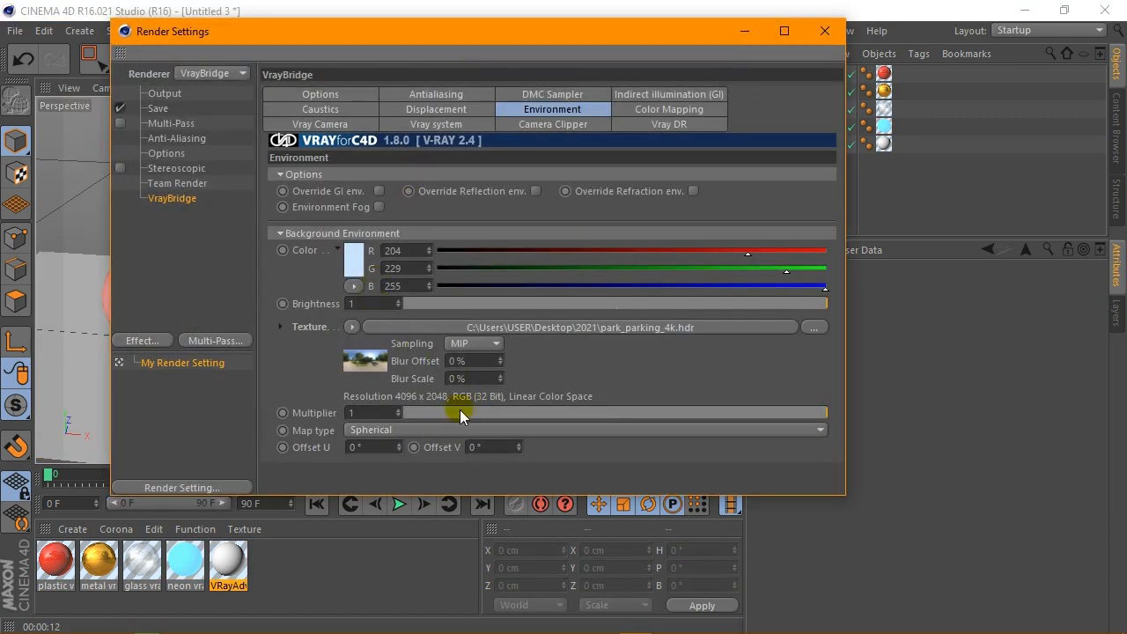
pyautogui.moveTo(438, 307); pyautogui.dragTo(352, 306)
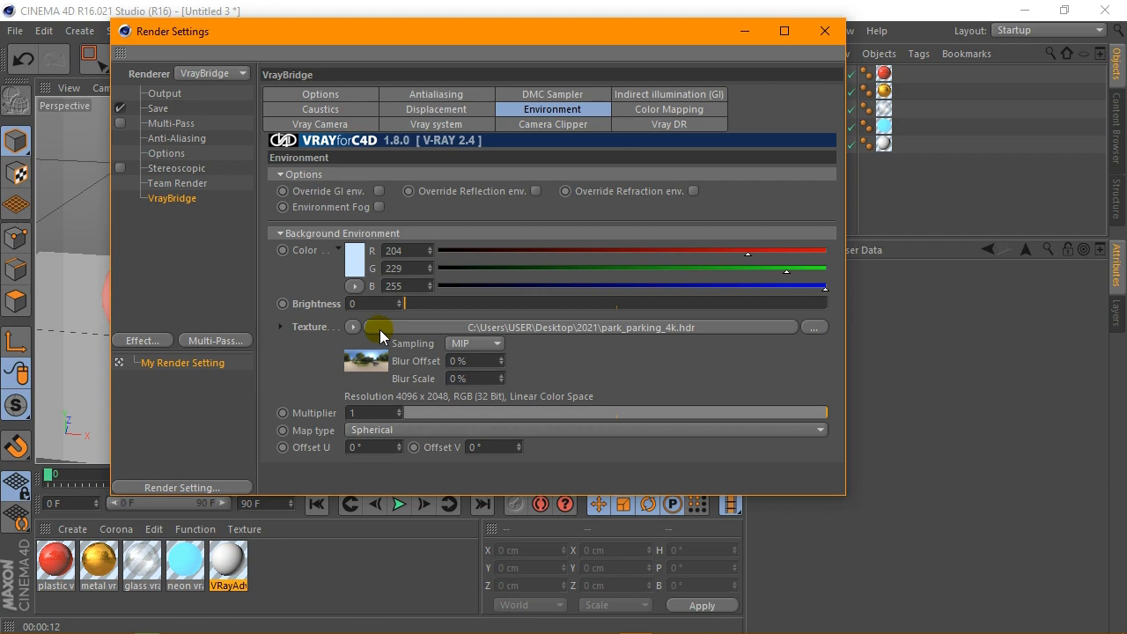
pyautogui.click(823, 30)
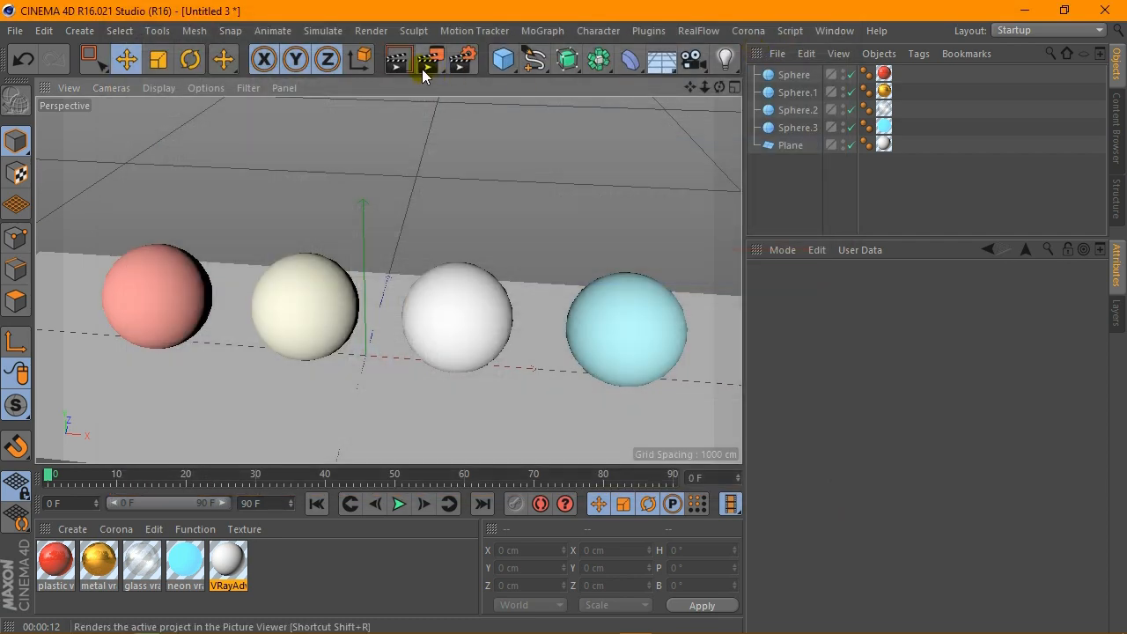
pyautogui.click(397, 60)
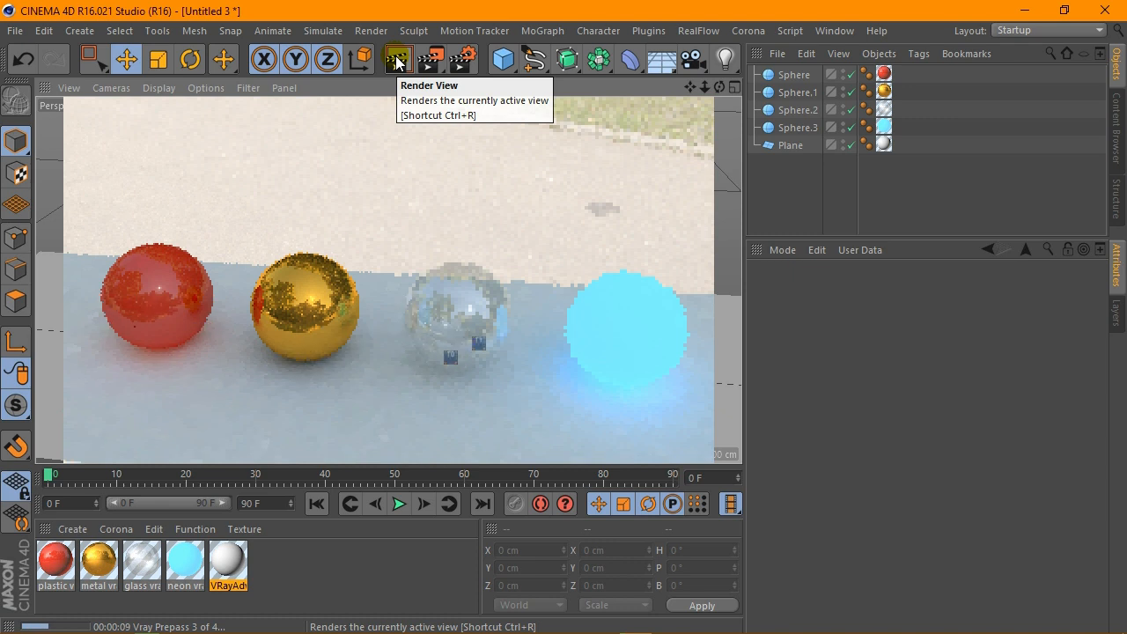
pyautogui.click(634, 300)
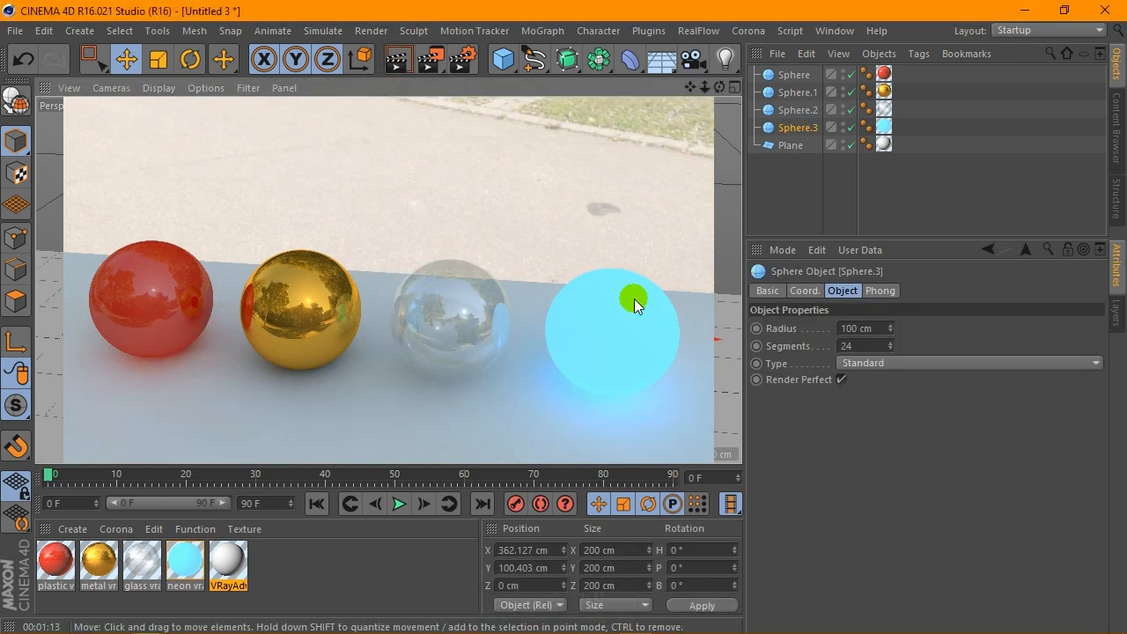